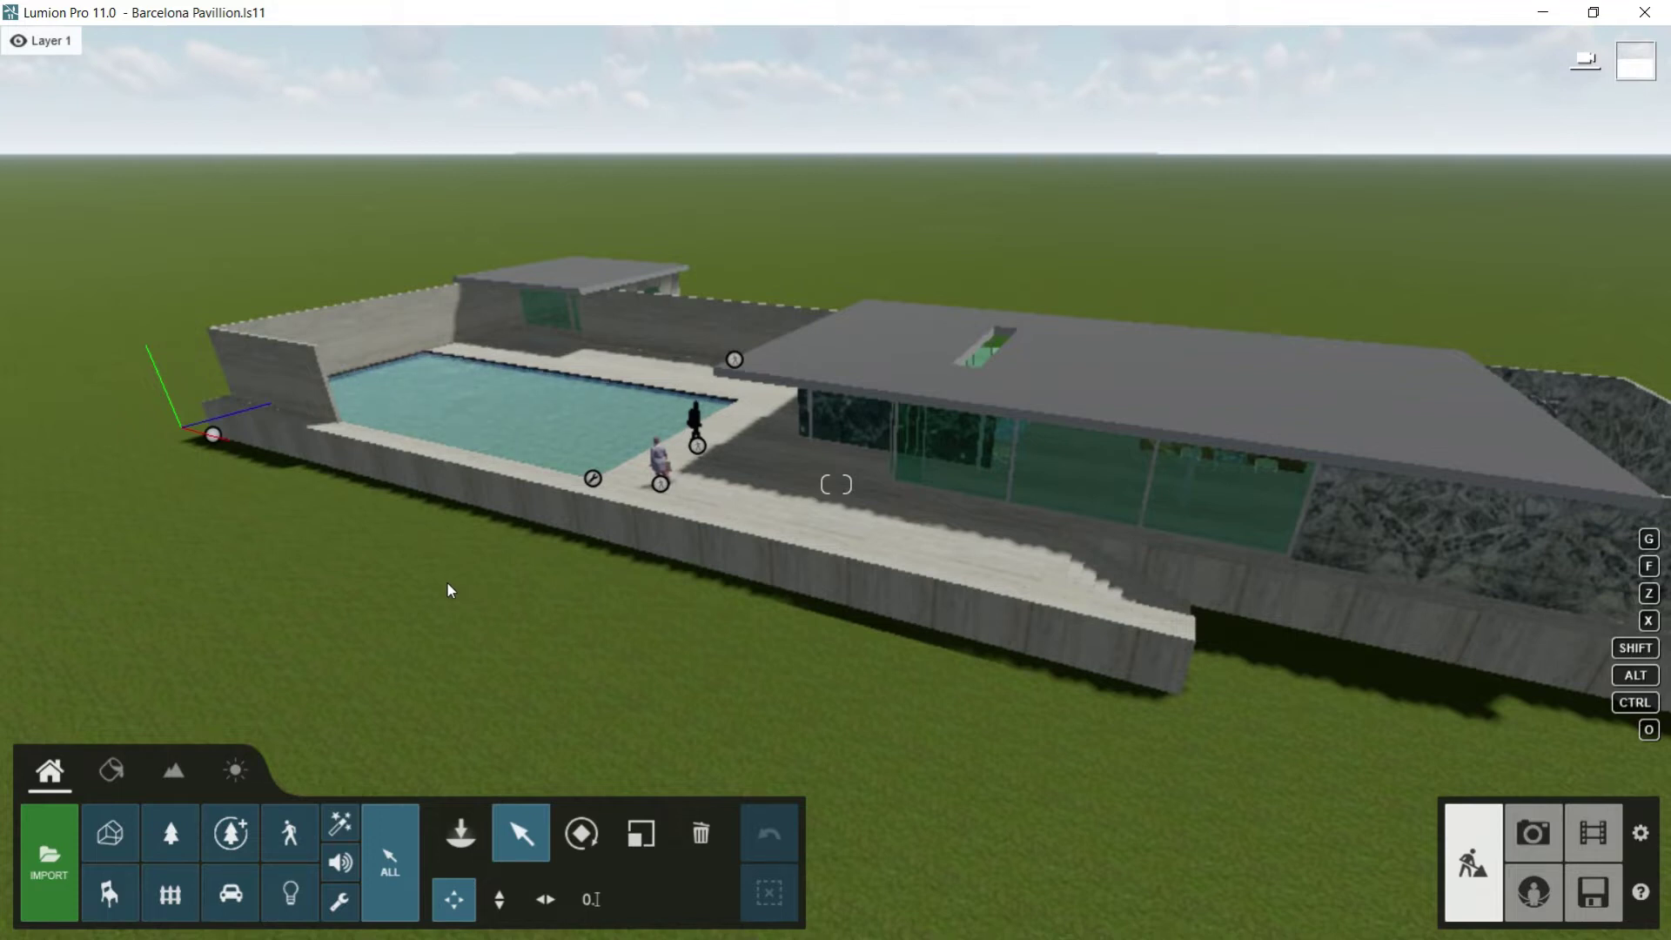
Step: Start placing objects from the Nature library and choose the African Daisy Orange from its flowers
click(454, 826)
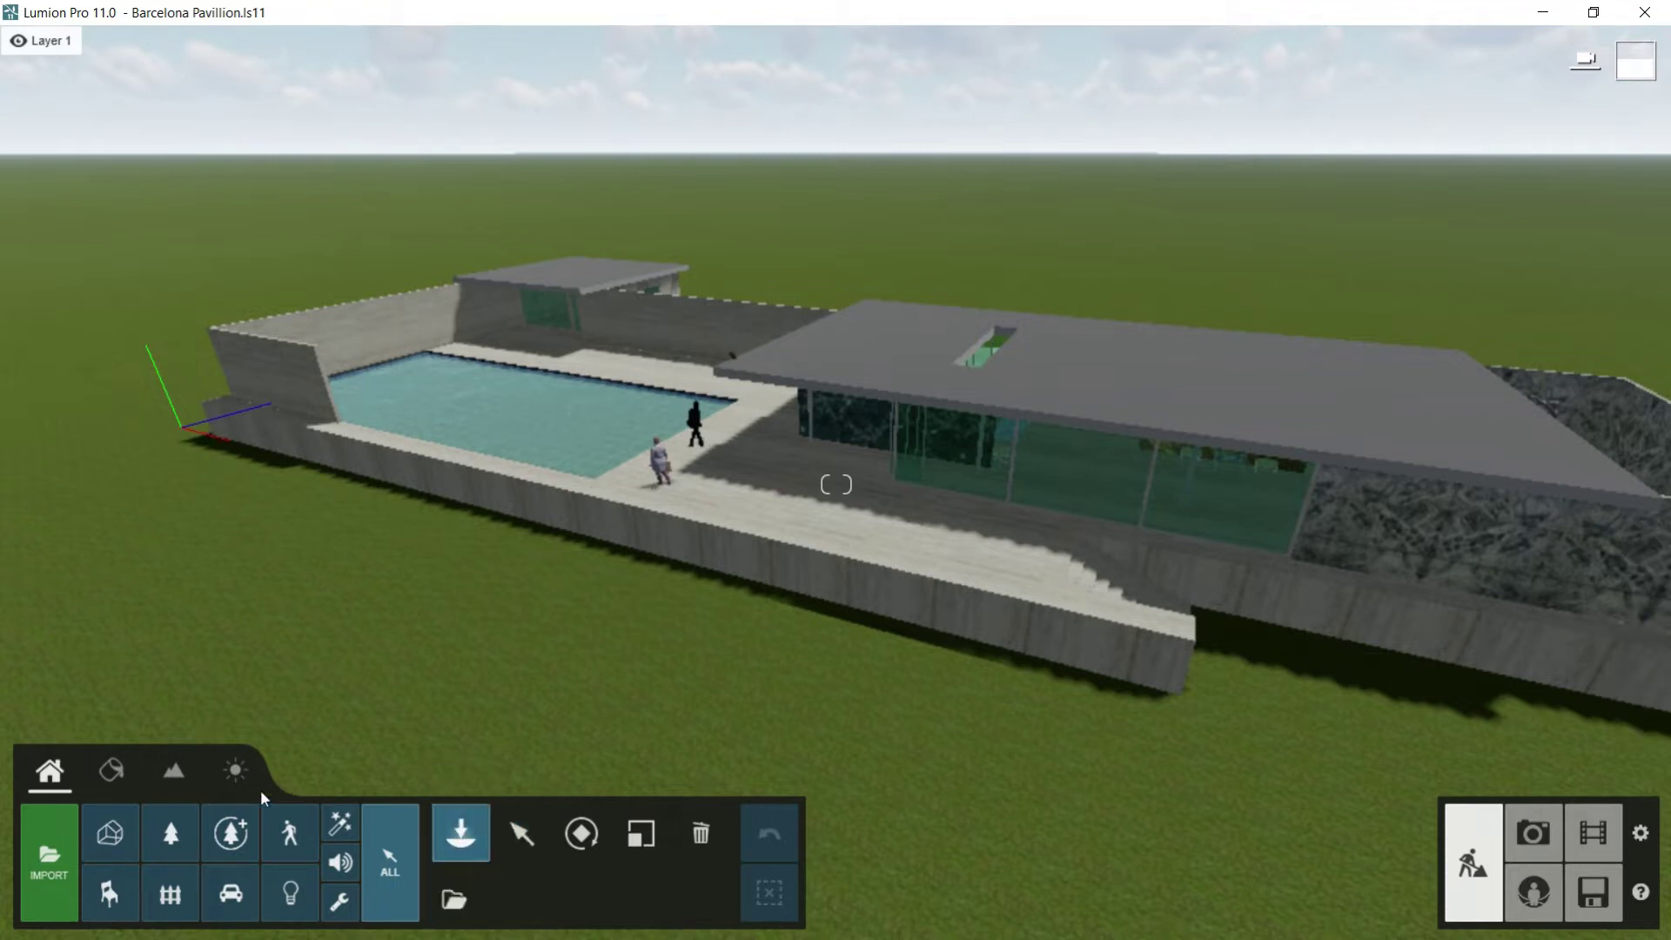
click(170, 833)
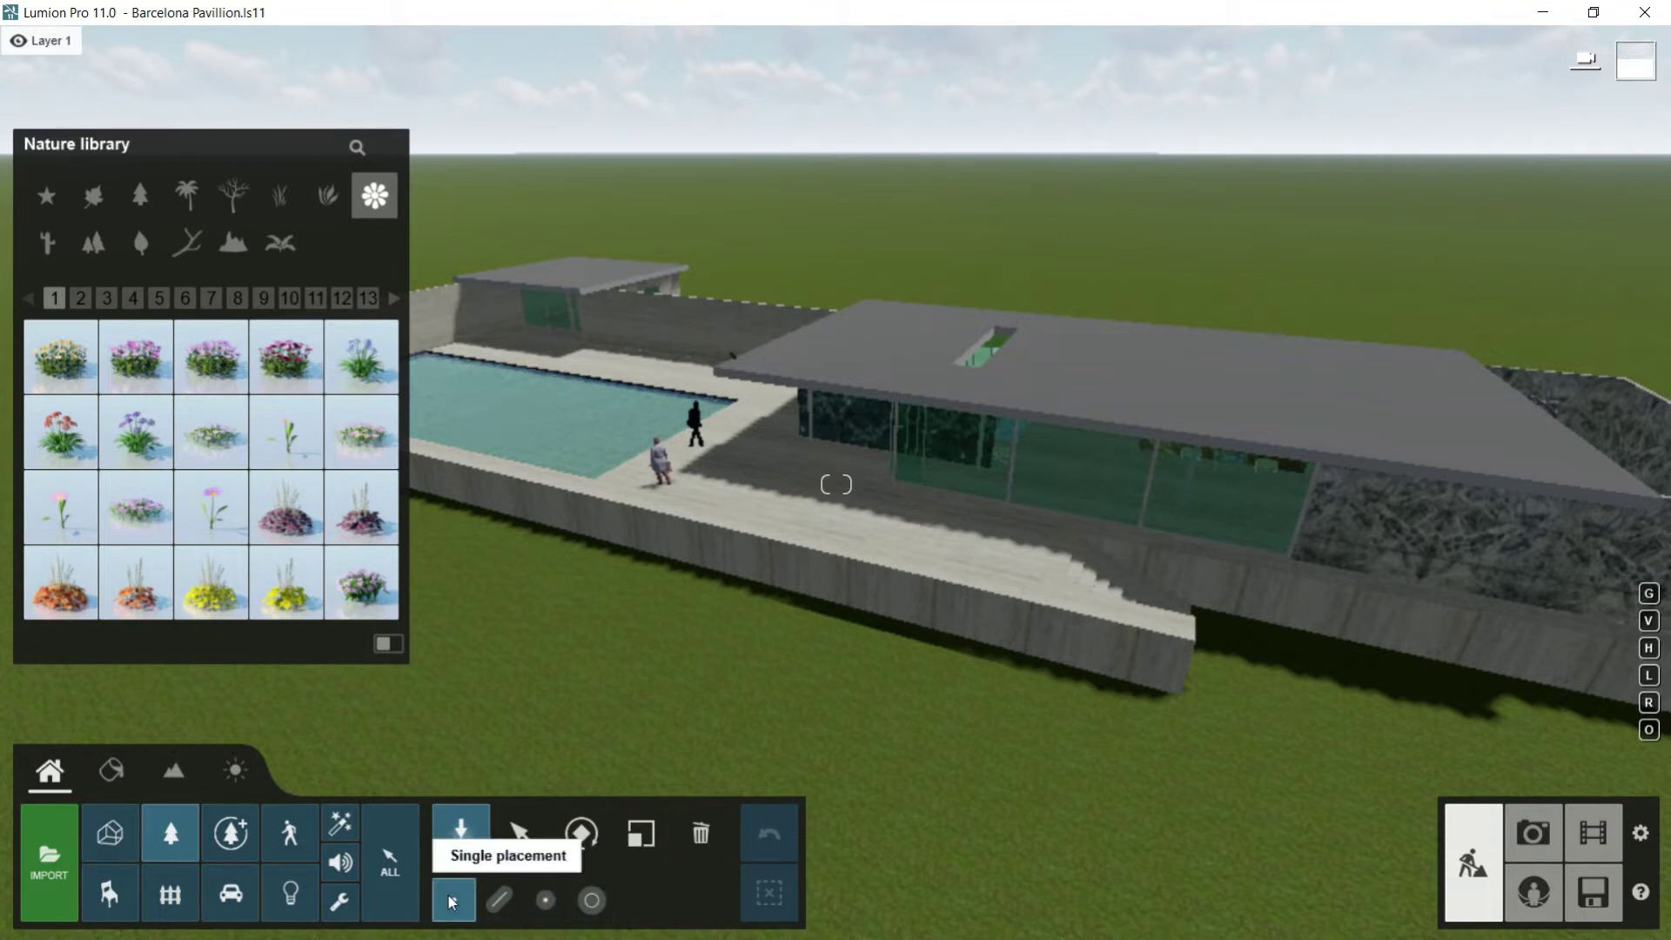
click(500, 899)
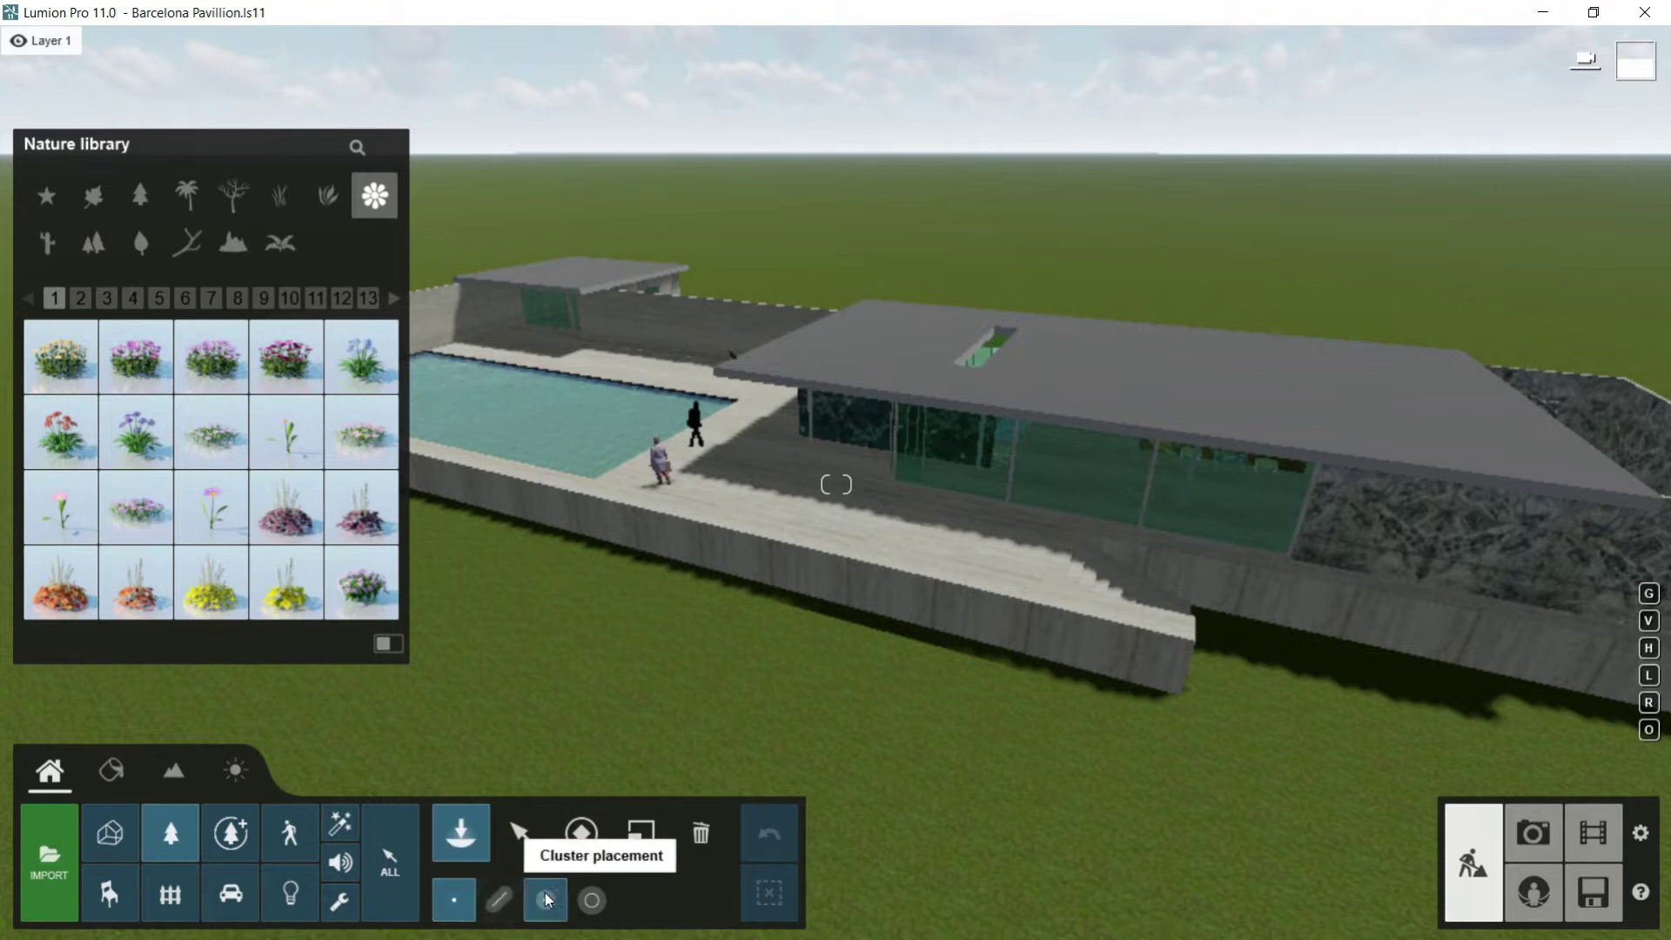
click(591, 900)
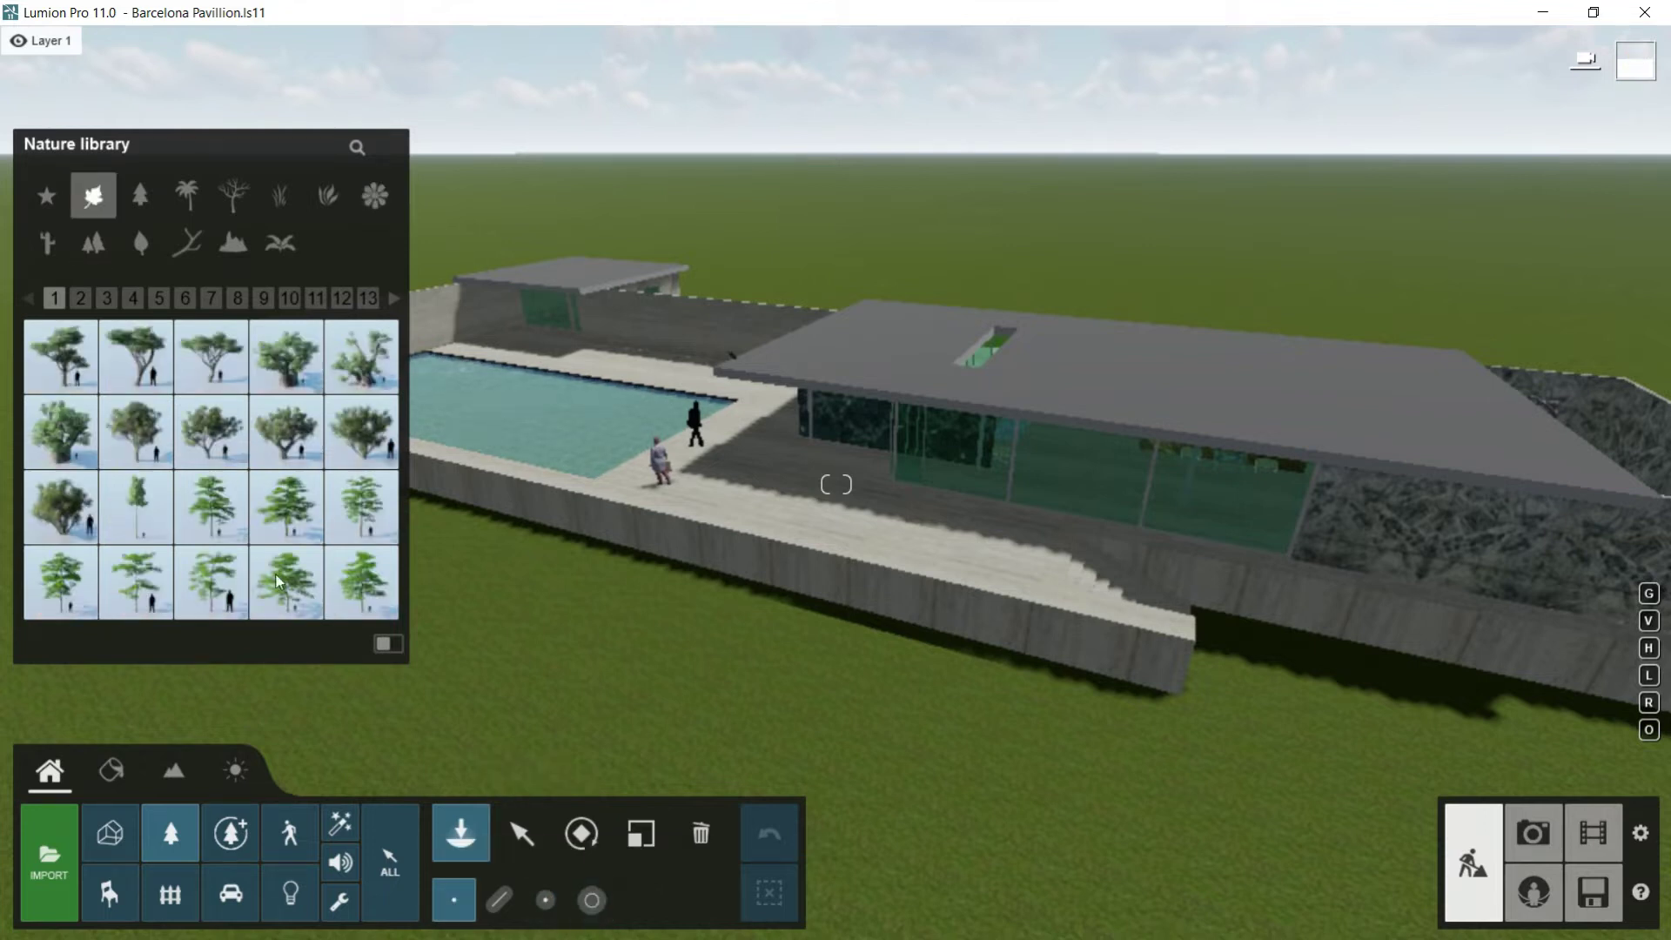
click(374, 196)
click(59, 355)
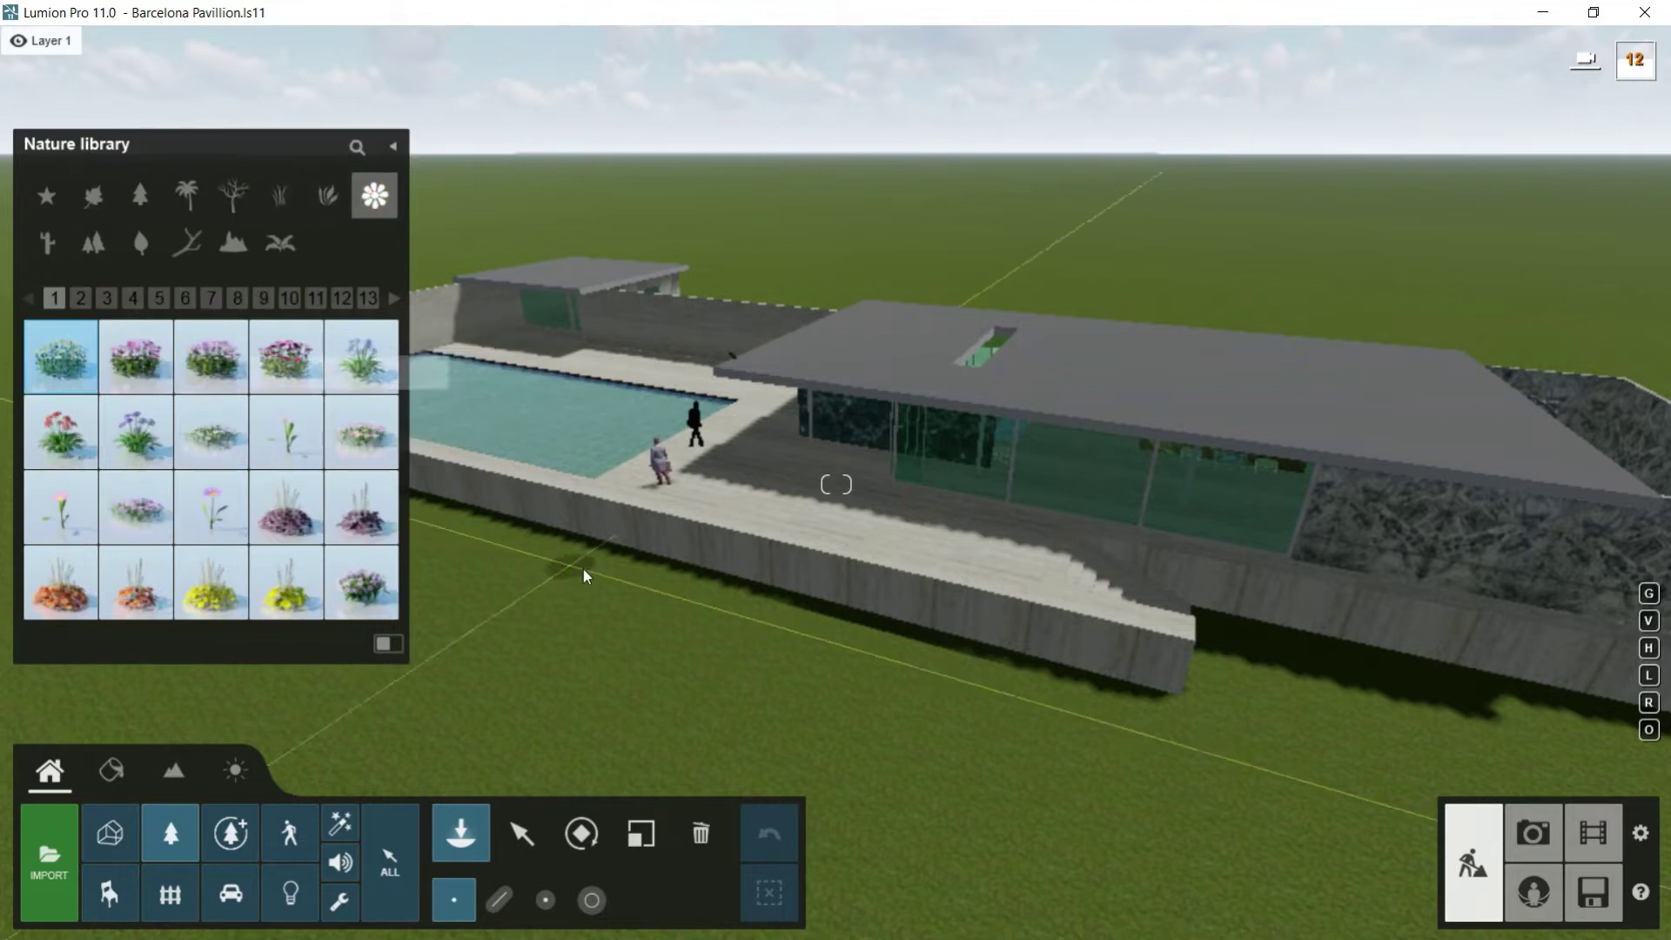
Step: Place African Daisy Orange plants one at a time: one on the lawn, then a row of eight along the pool-side base wall
click(813, 638)
key(a)
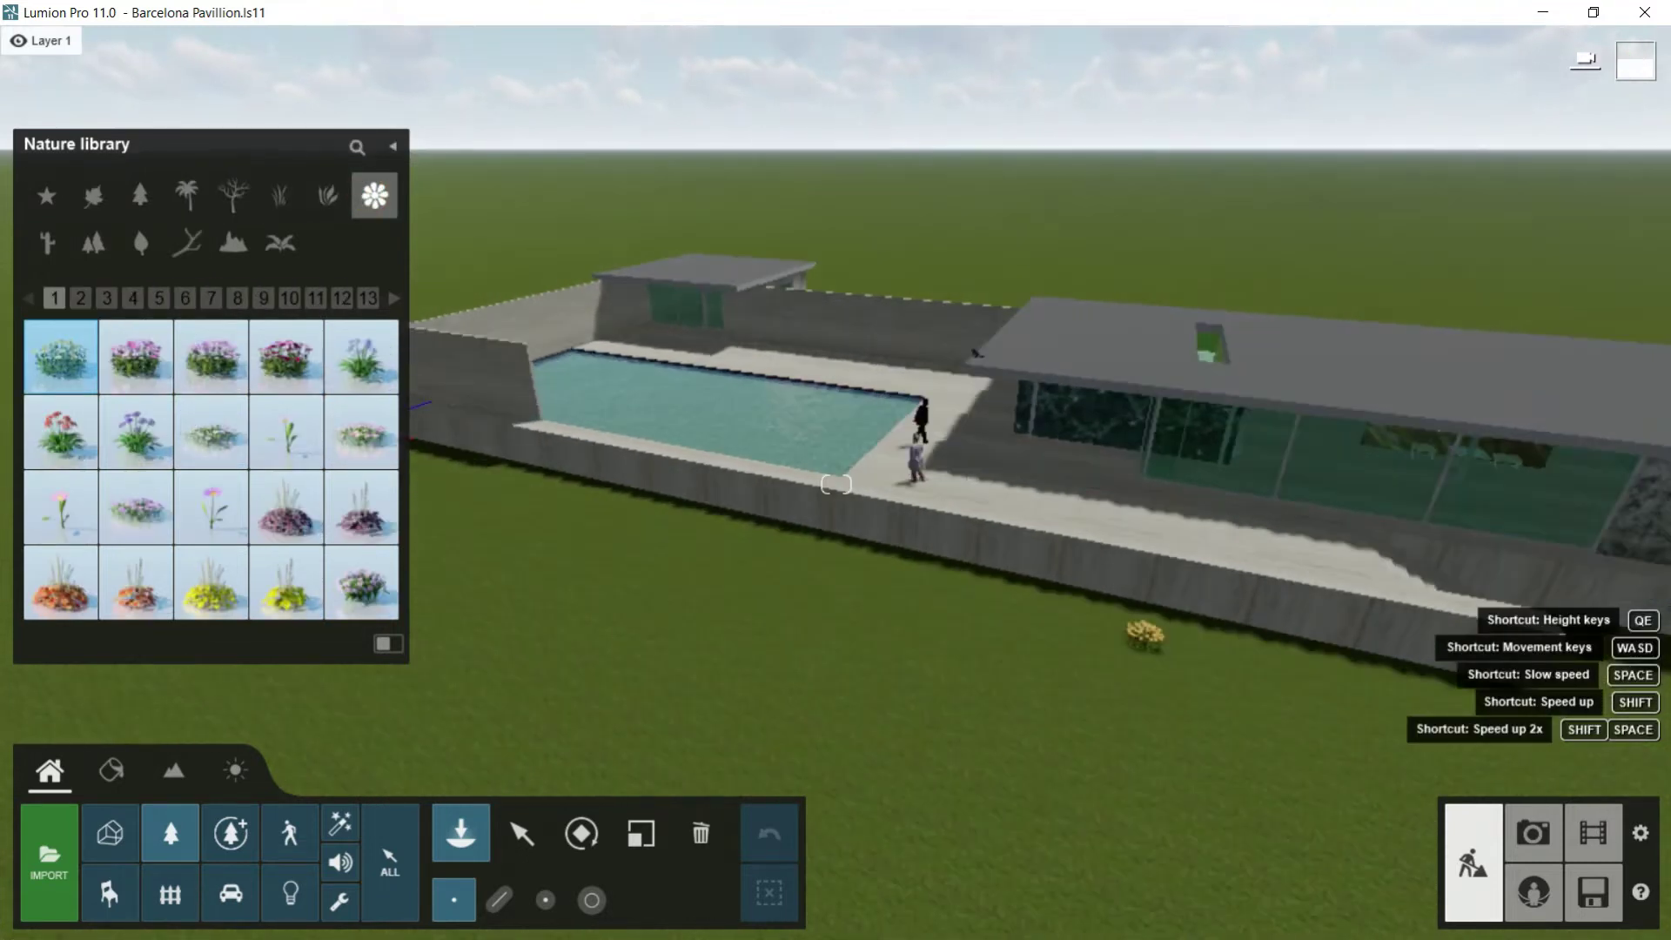
right_drag(813, 638, 897, 731)
key(a)
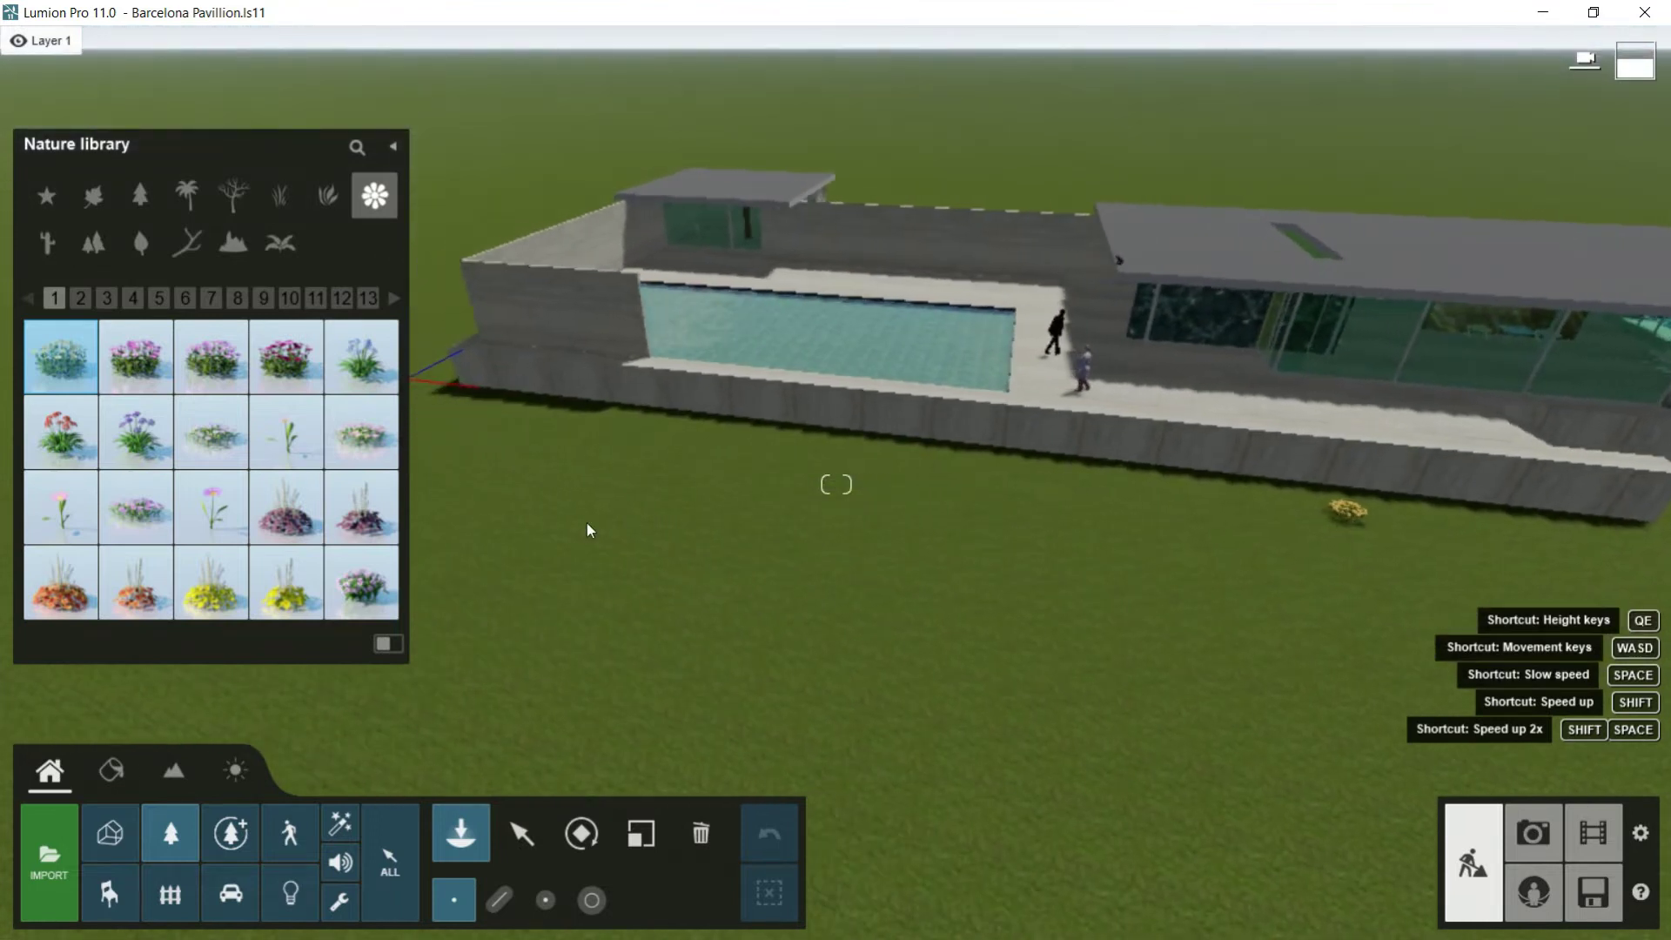
click(466, 406)
click(523, 409)
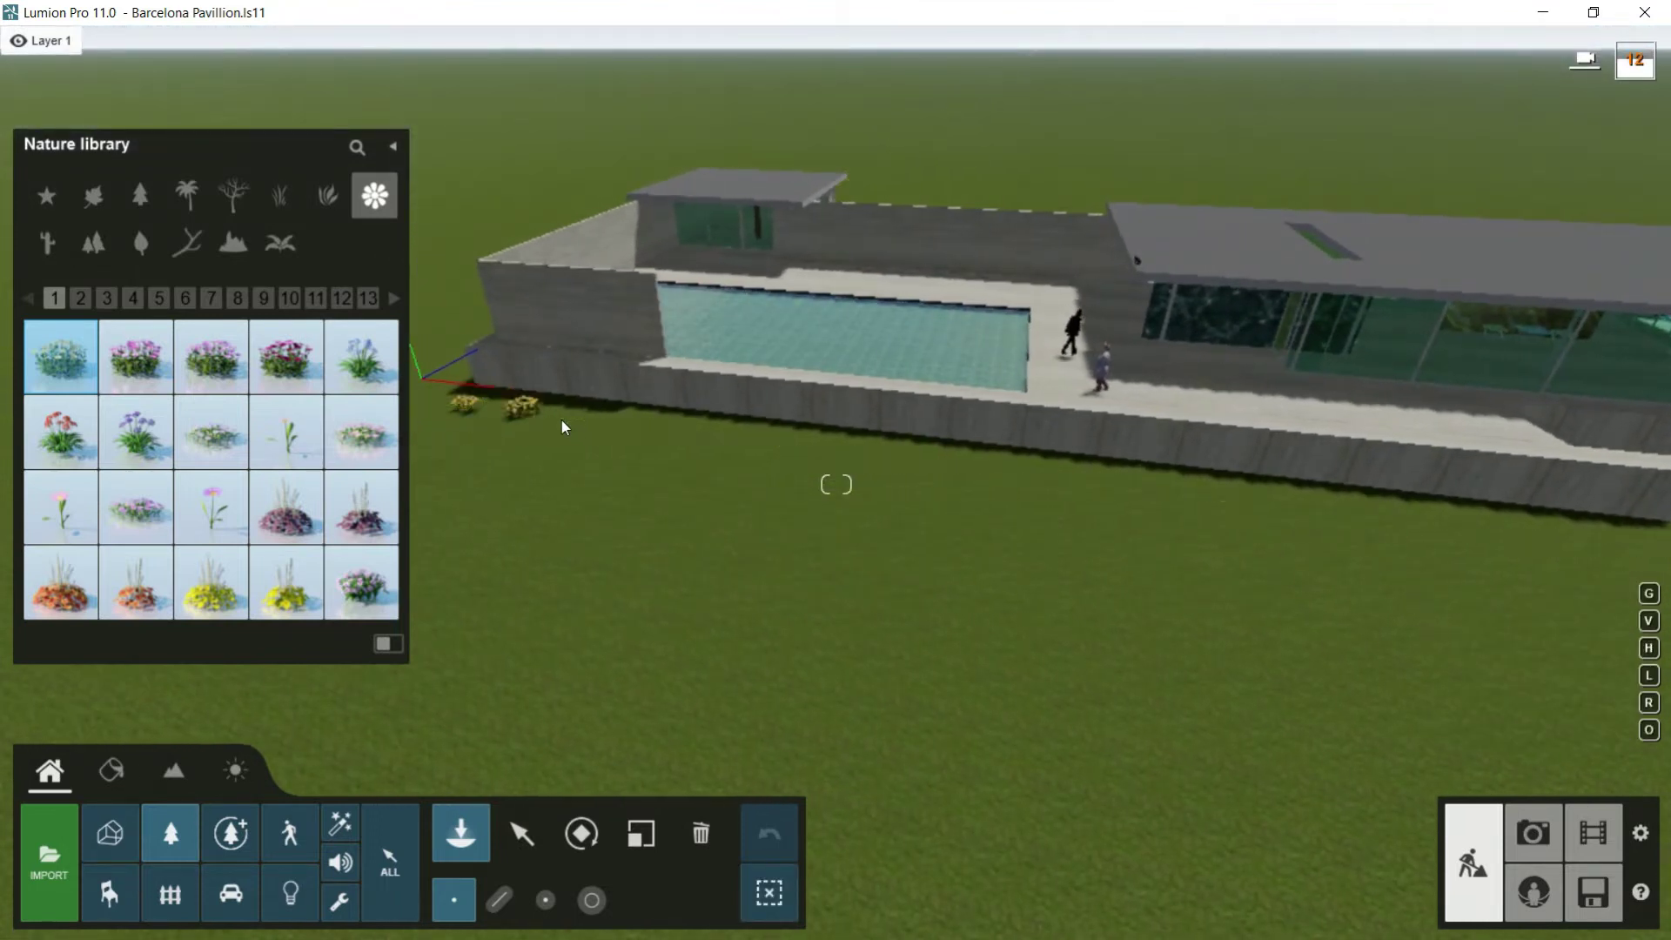
click(581, 421)
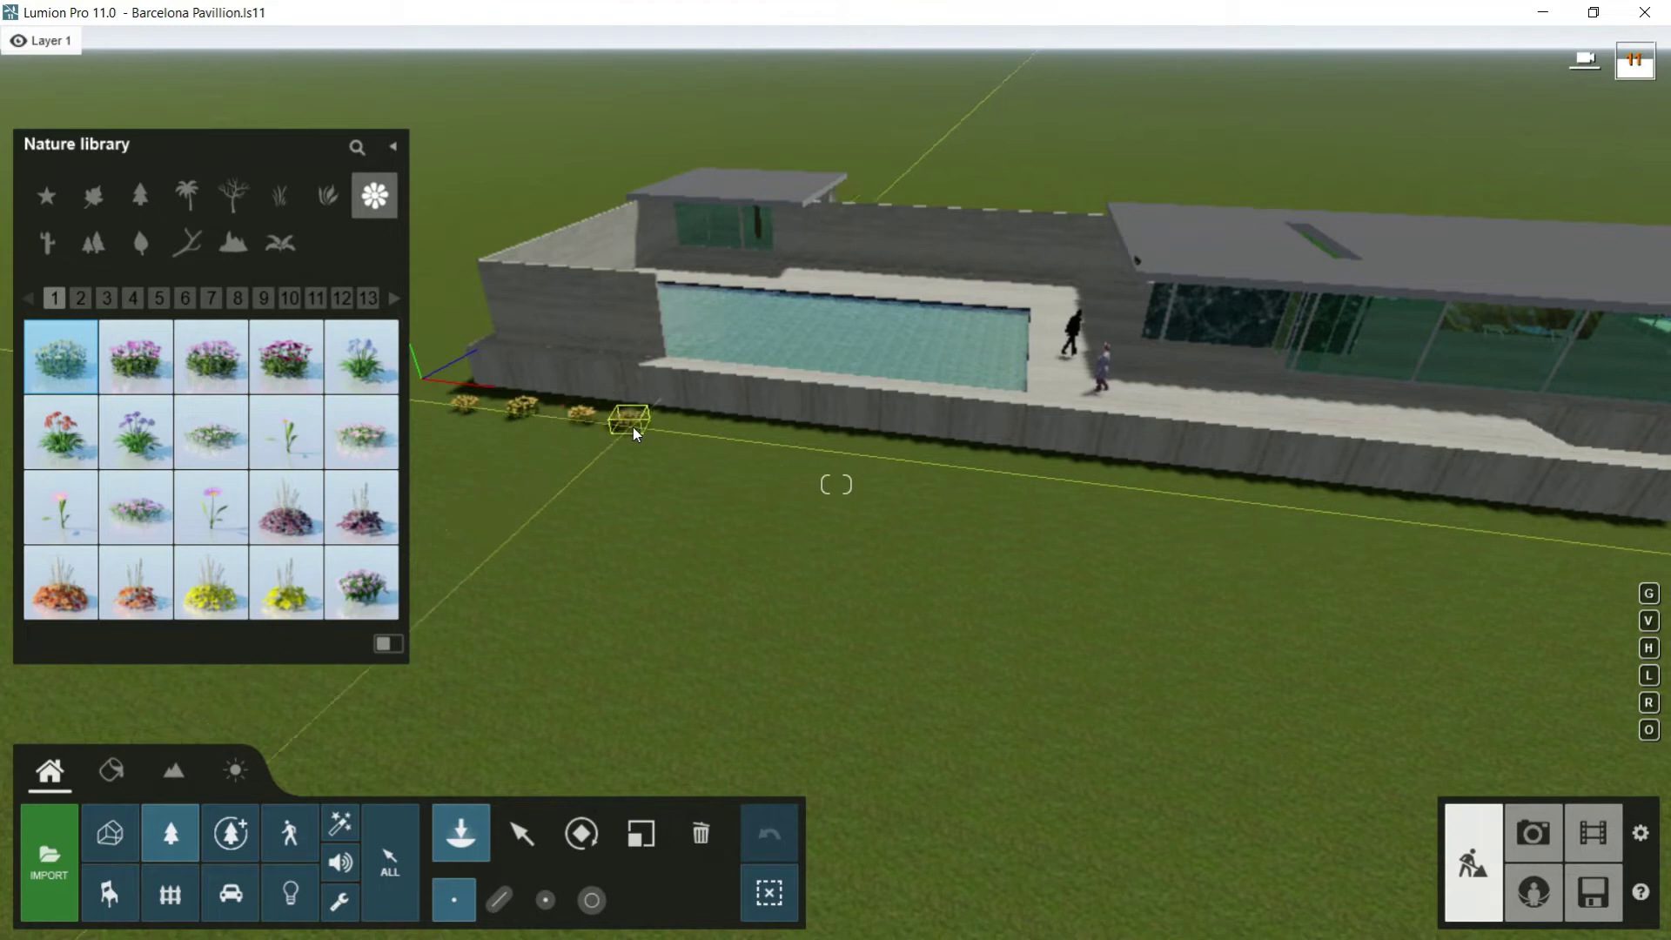
click(637, 426)
click(695, 430)
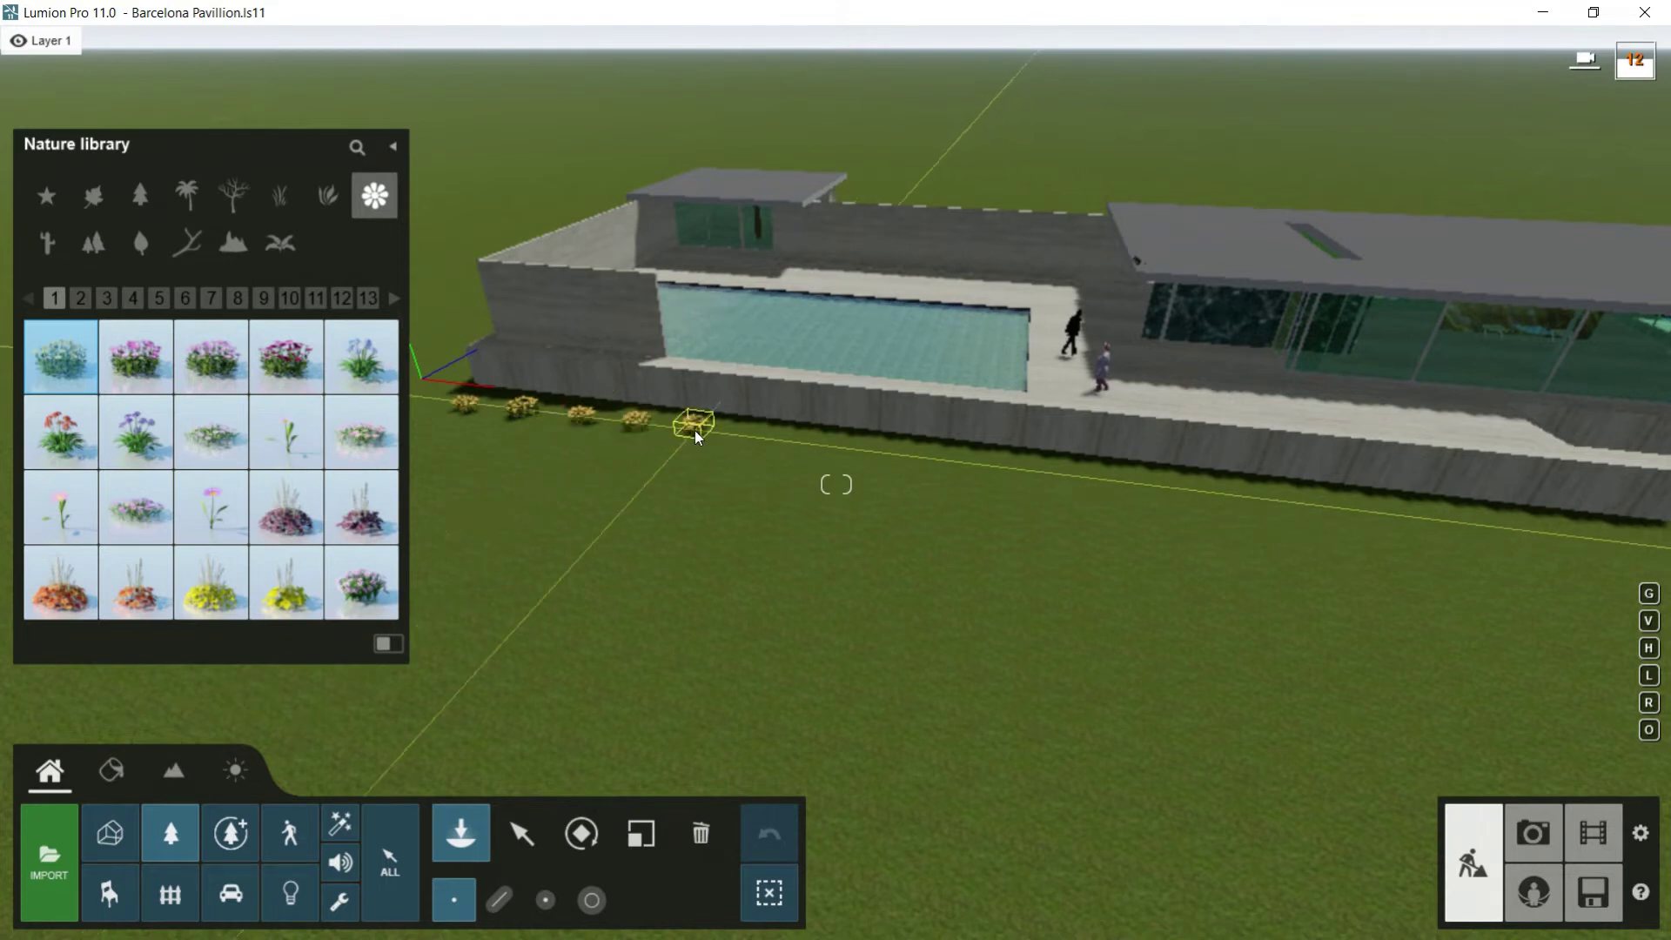
click(749, 437)
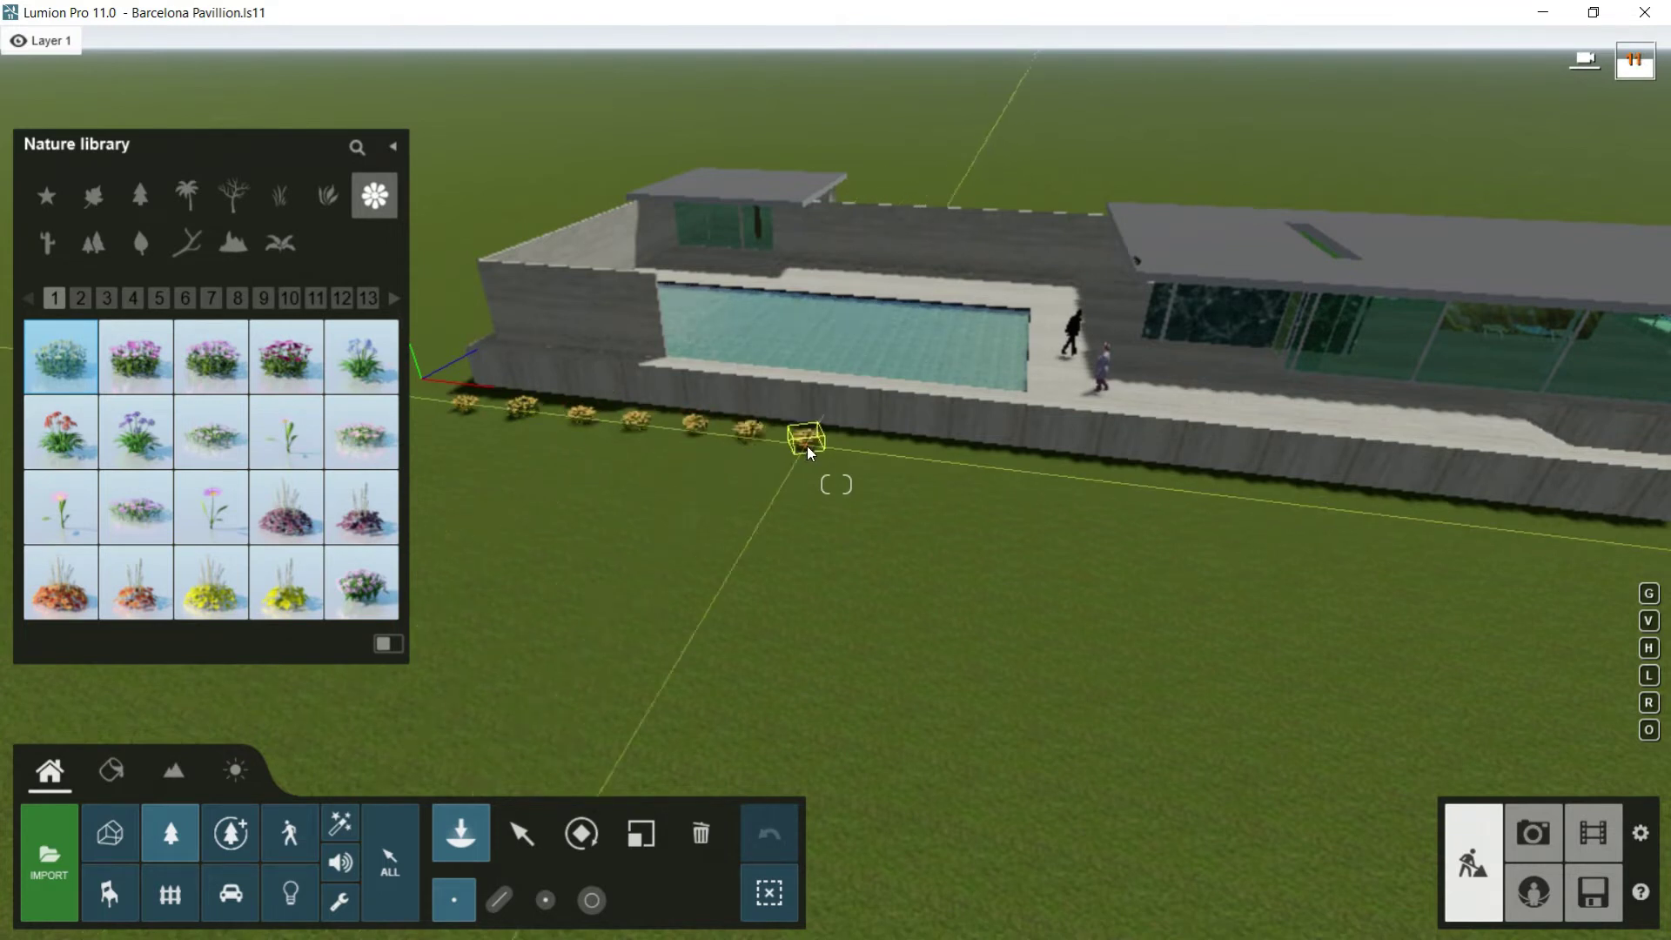
click(809, 446)
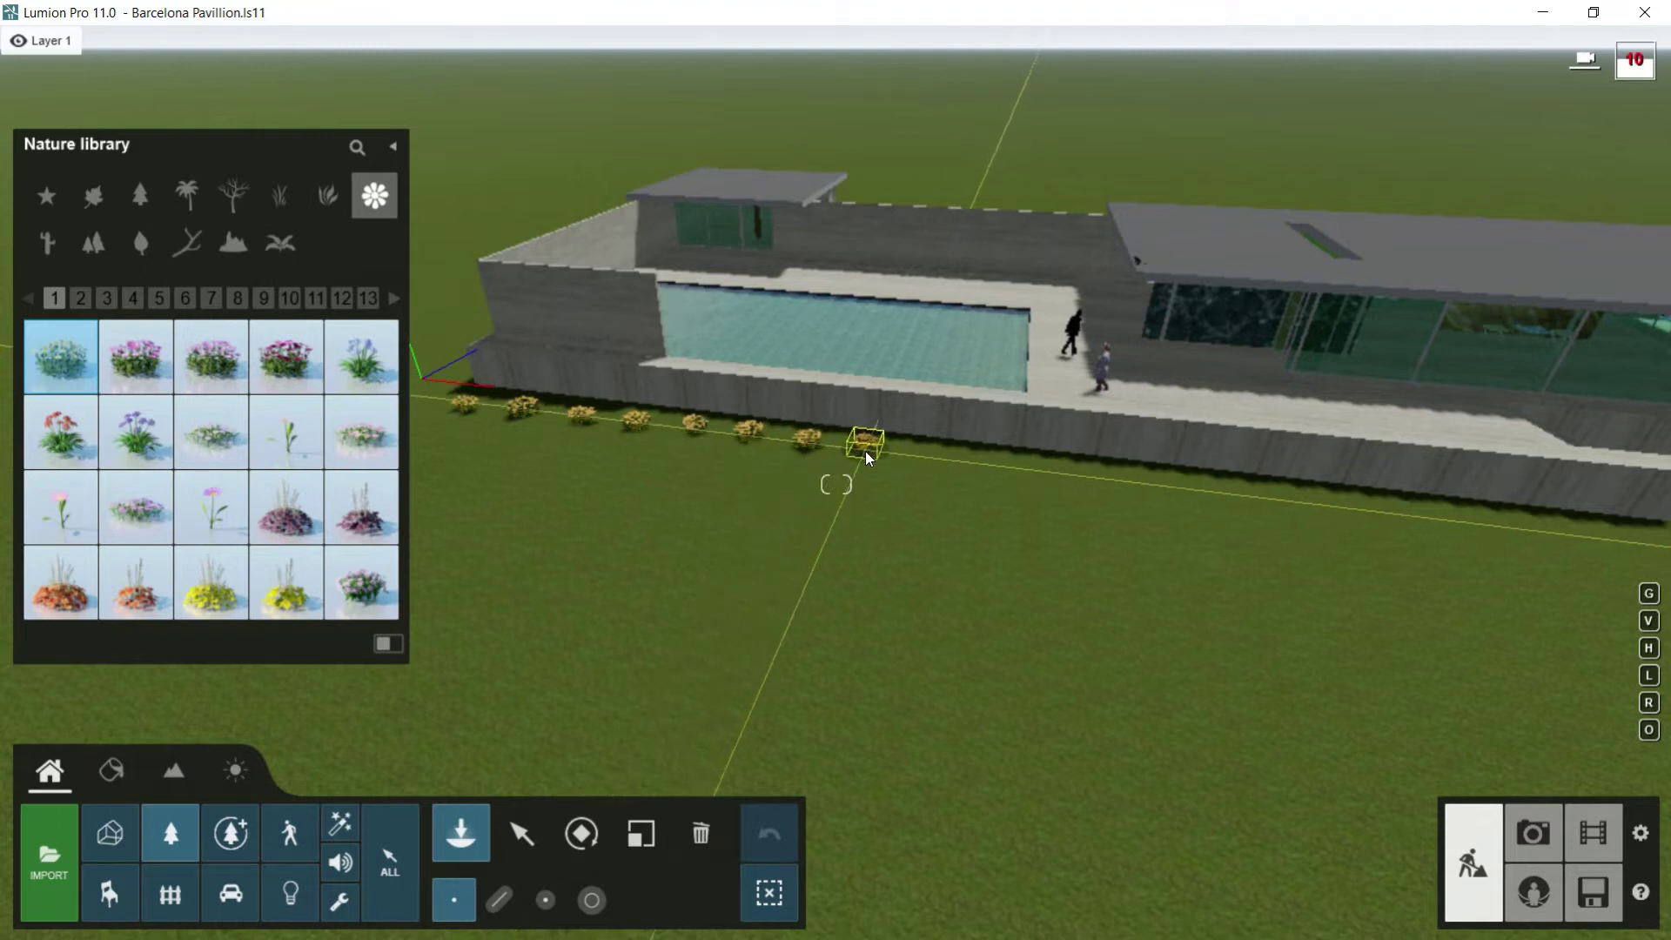
click(894, 464)
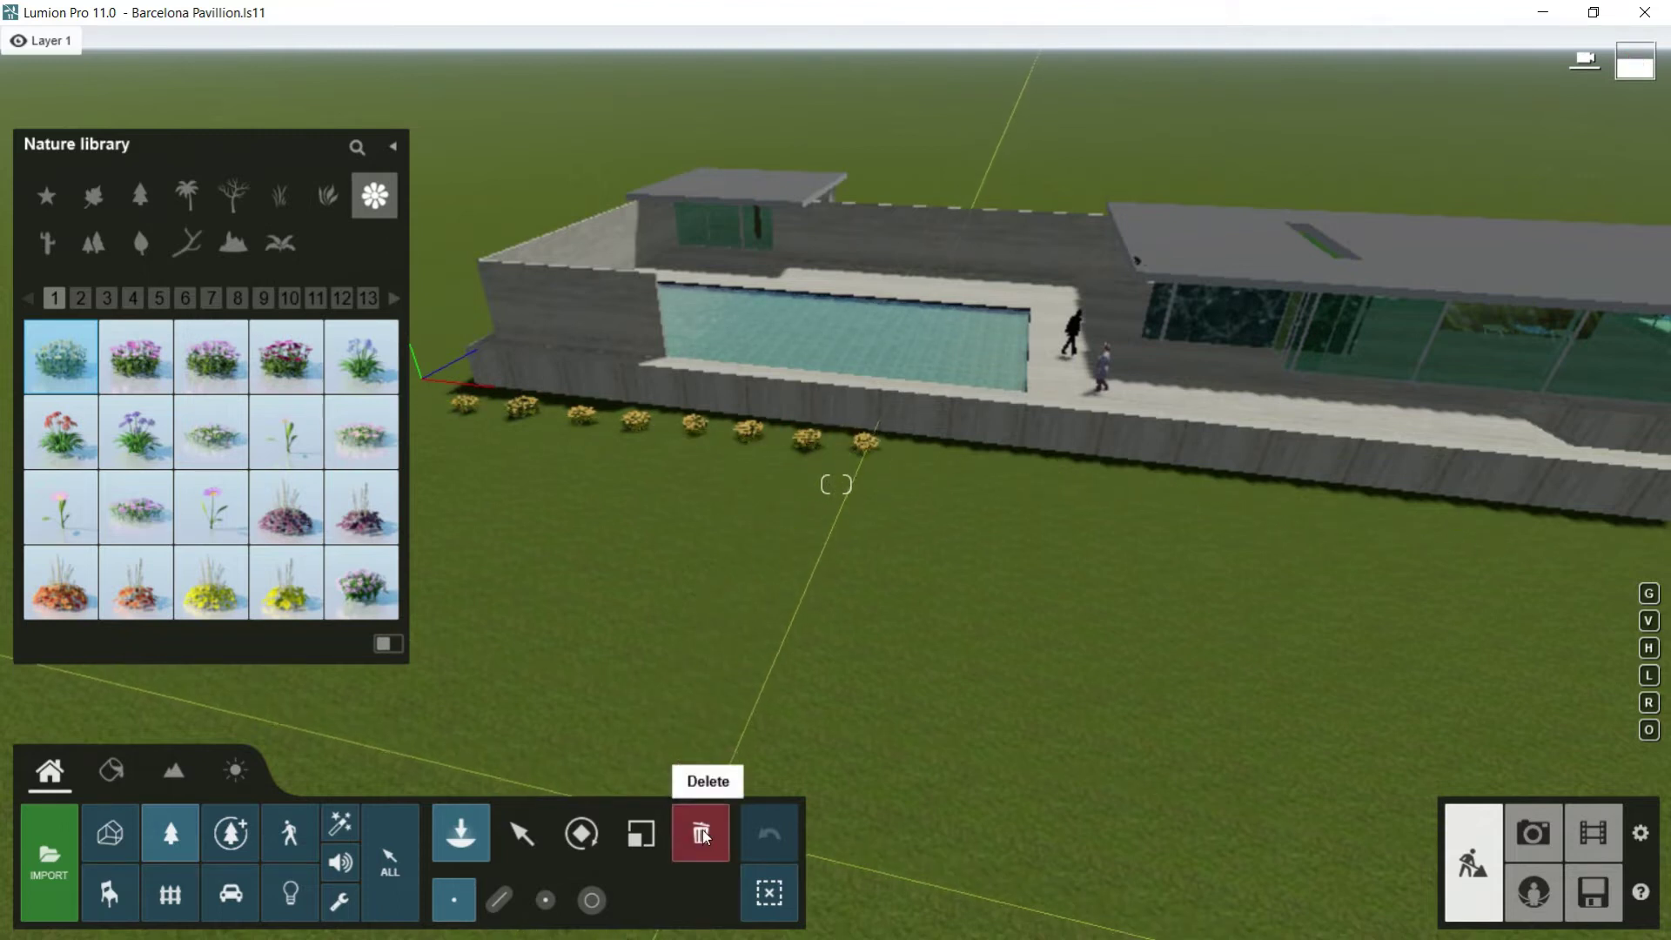
Step: Delete all eight individually placed daisies along the pool-side base wall
click(702, 833)
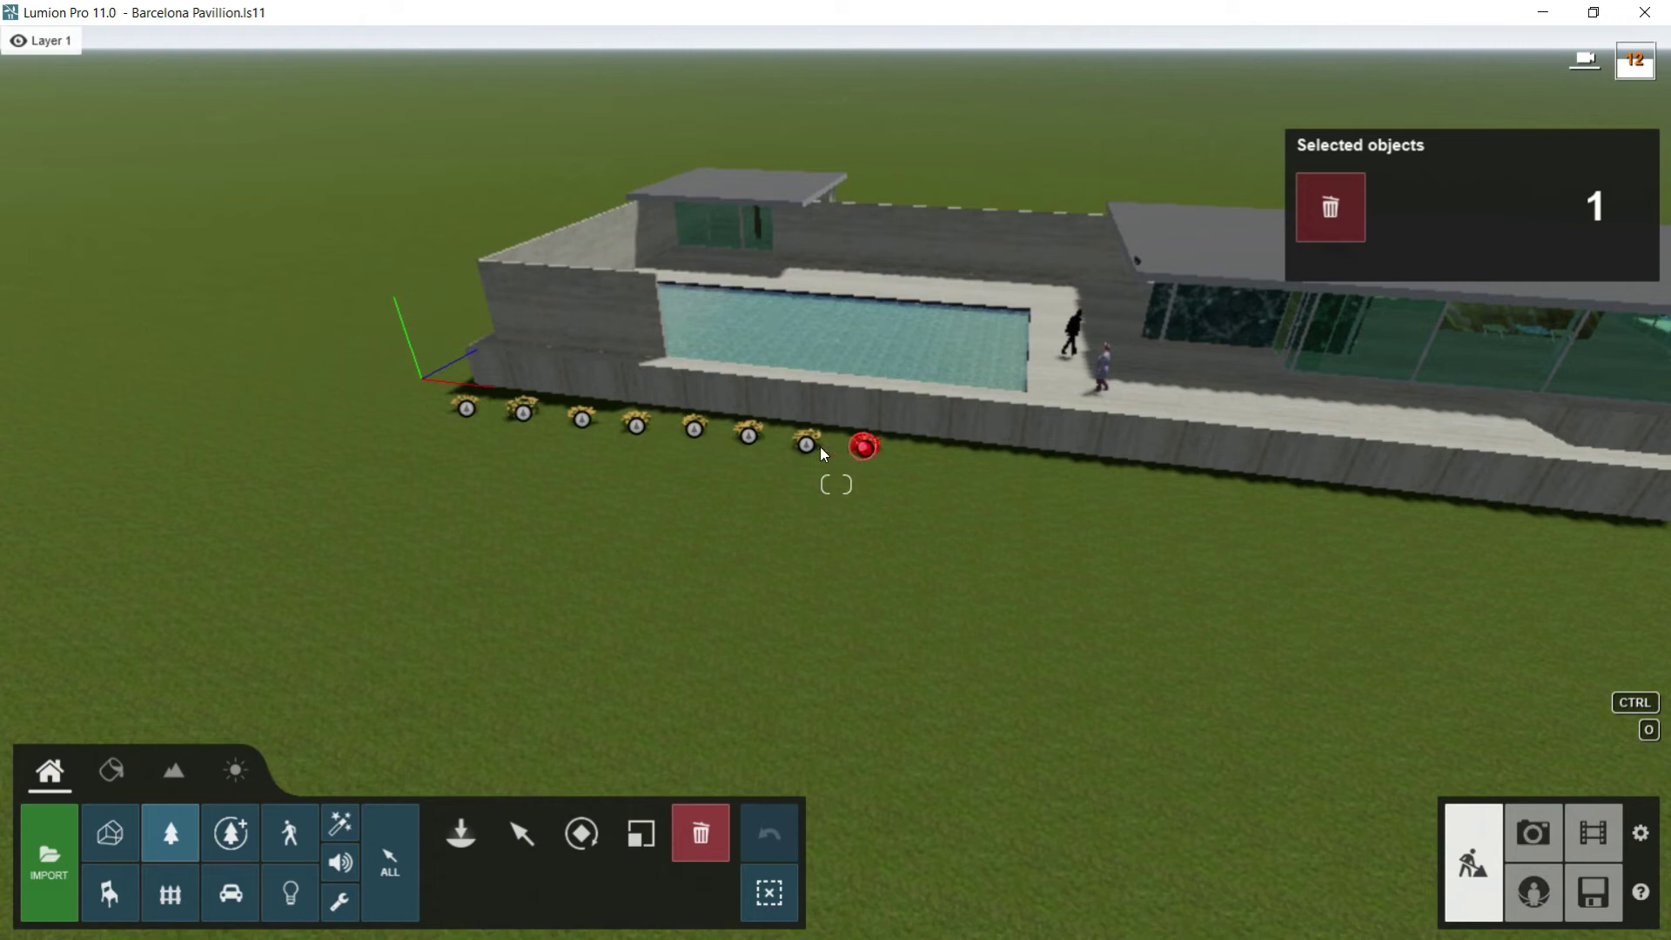
click(865, 445)
click(807, 444)
click(748, 432)
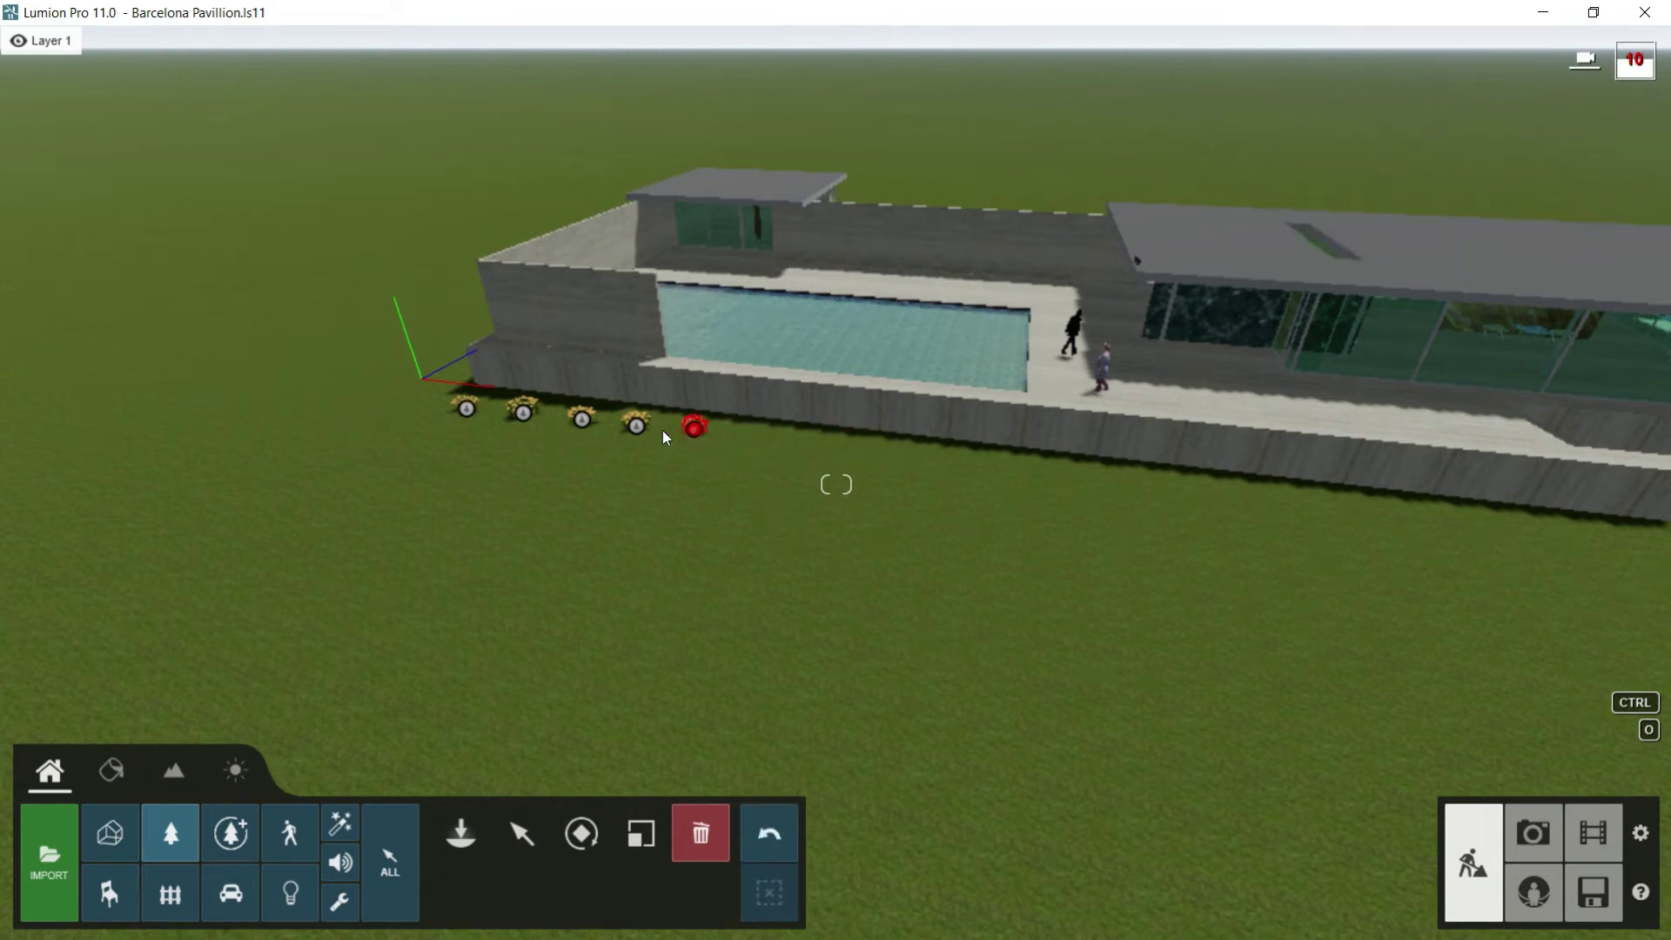
click(694, 428)
click(634, 426)
click(582, 420)
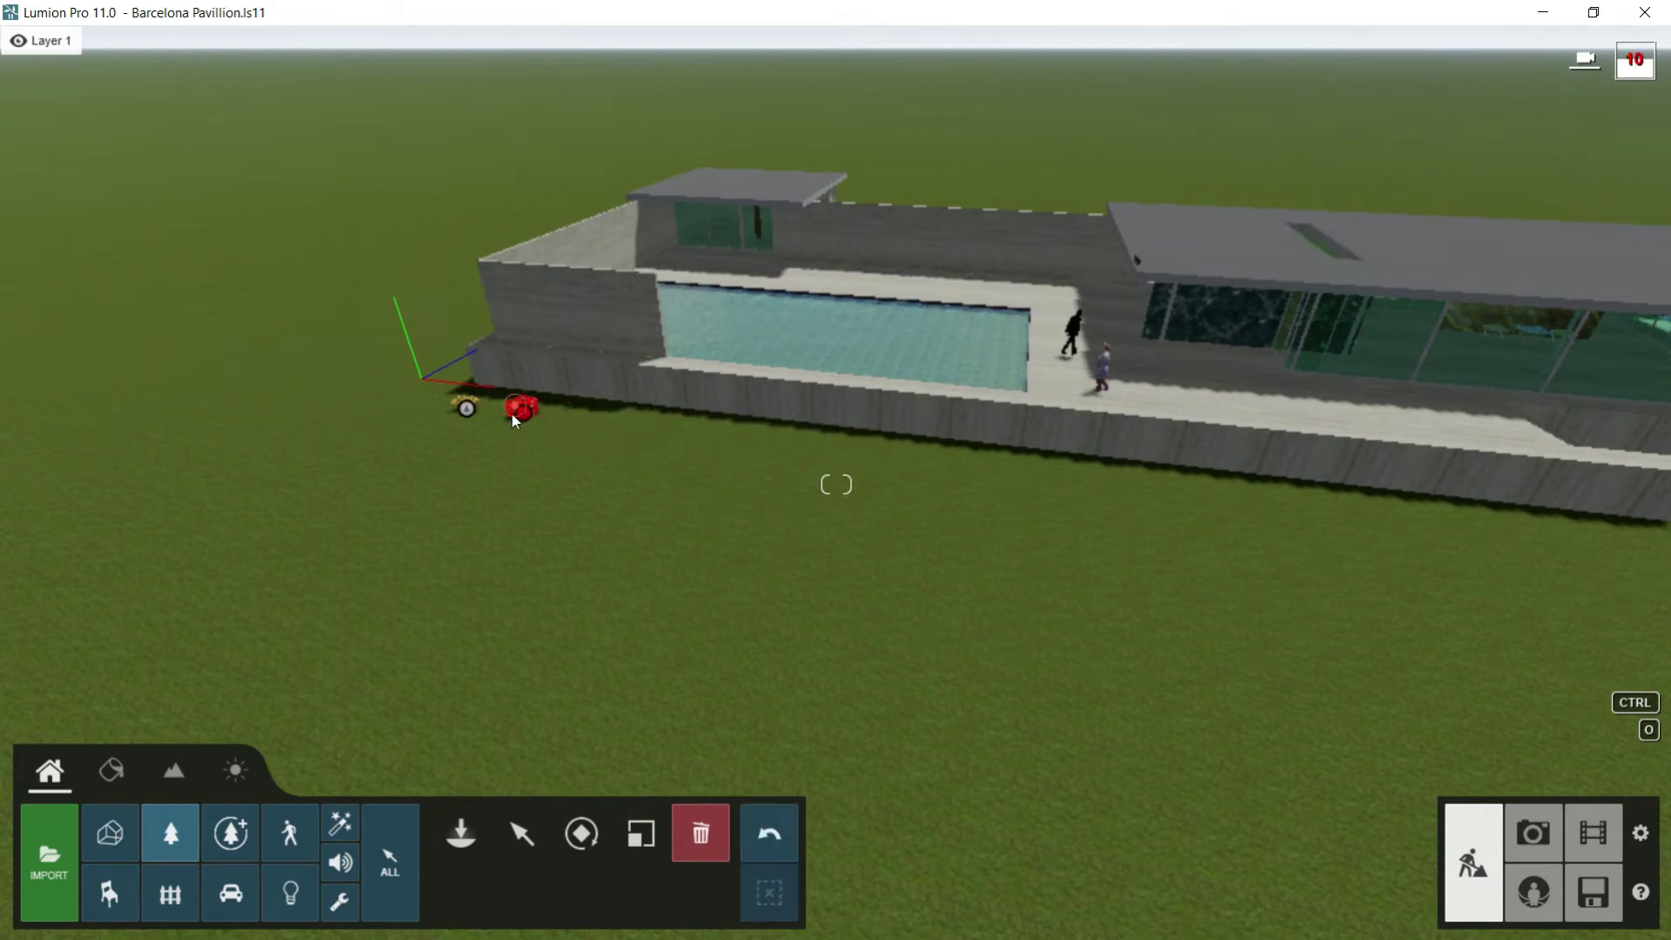
click(523, 411)
click(463, 405)
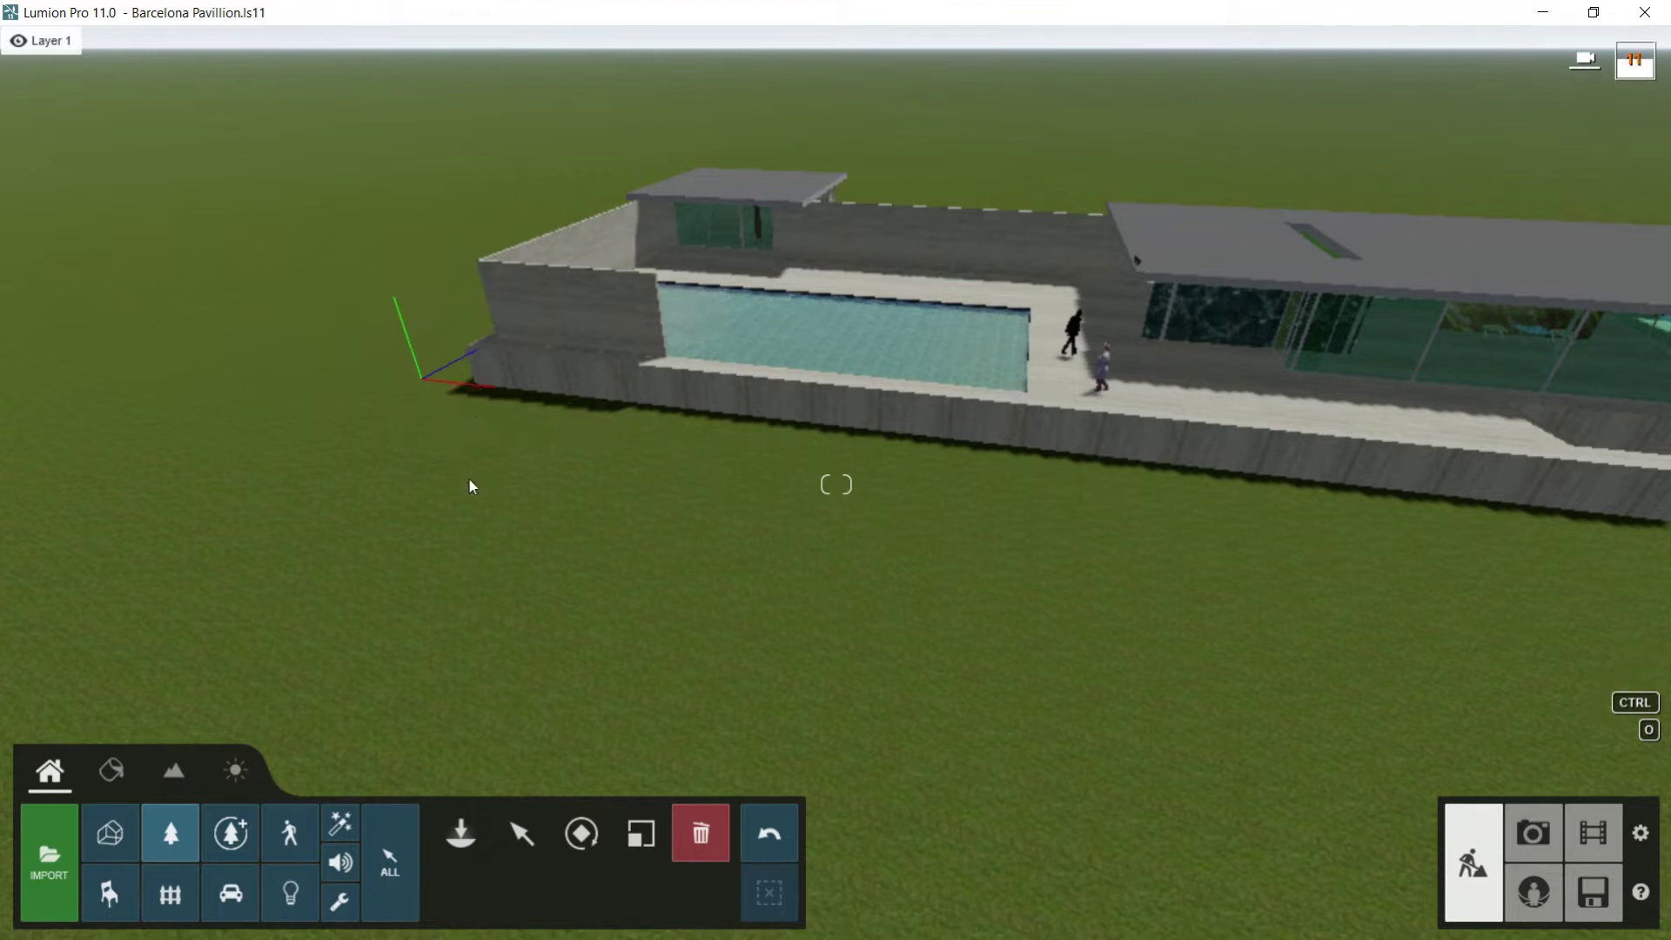
Step: Return to placing nature objects and set up mass placement with the African Daisy Orange
click(459, 834)
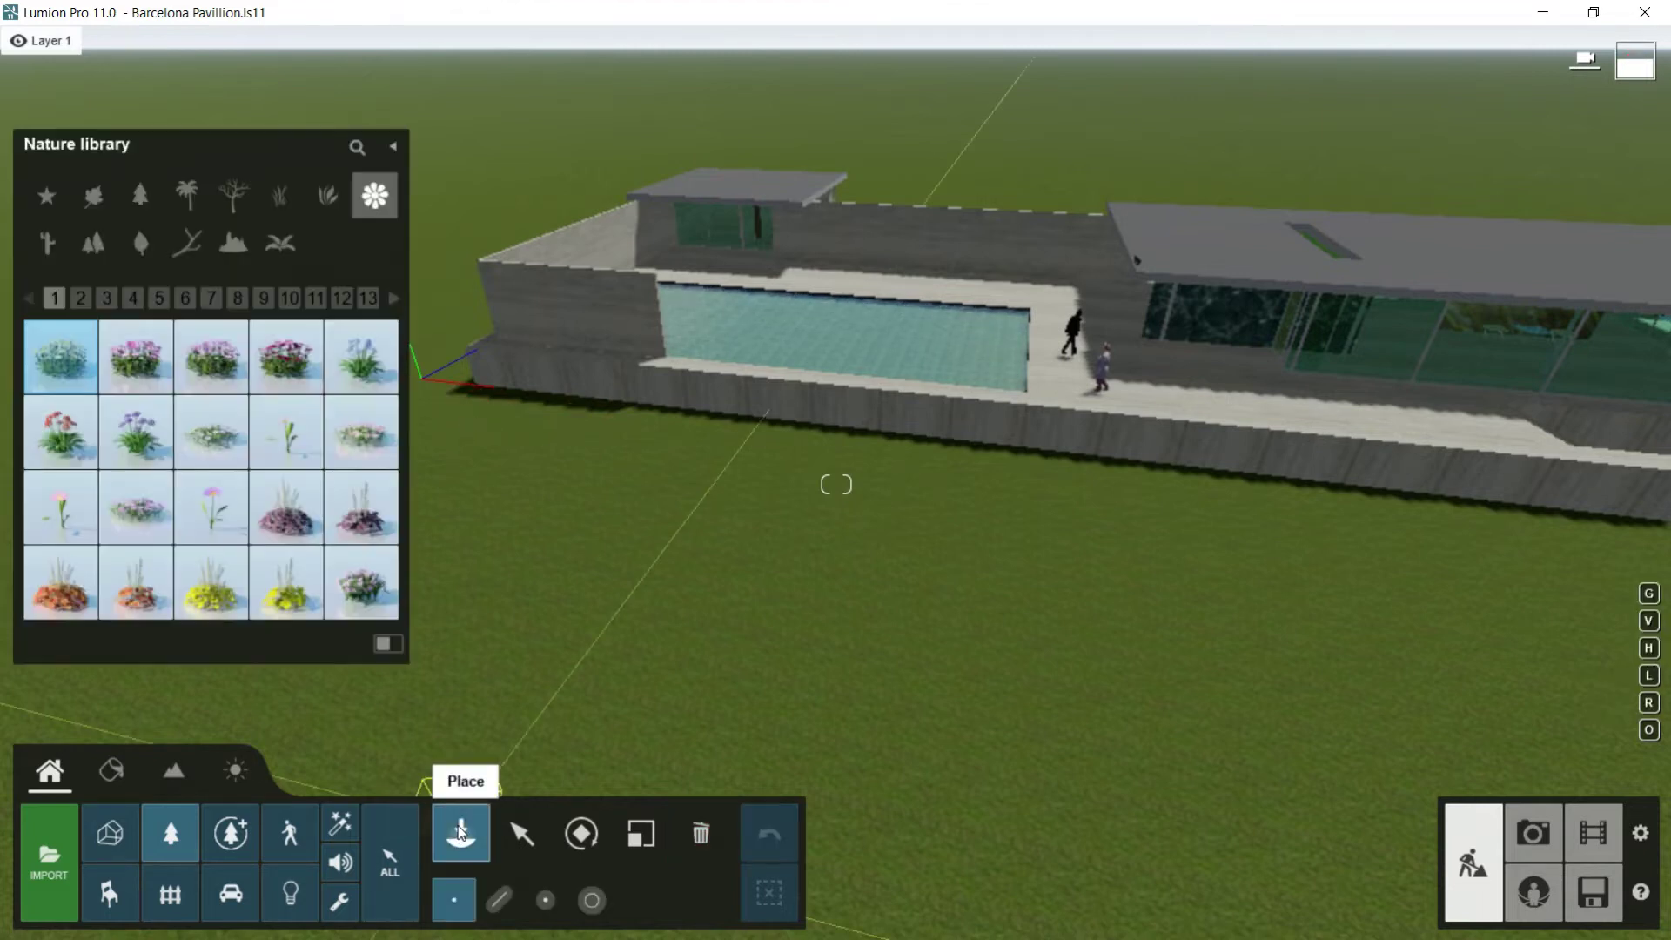
click(500, 901)
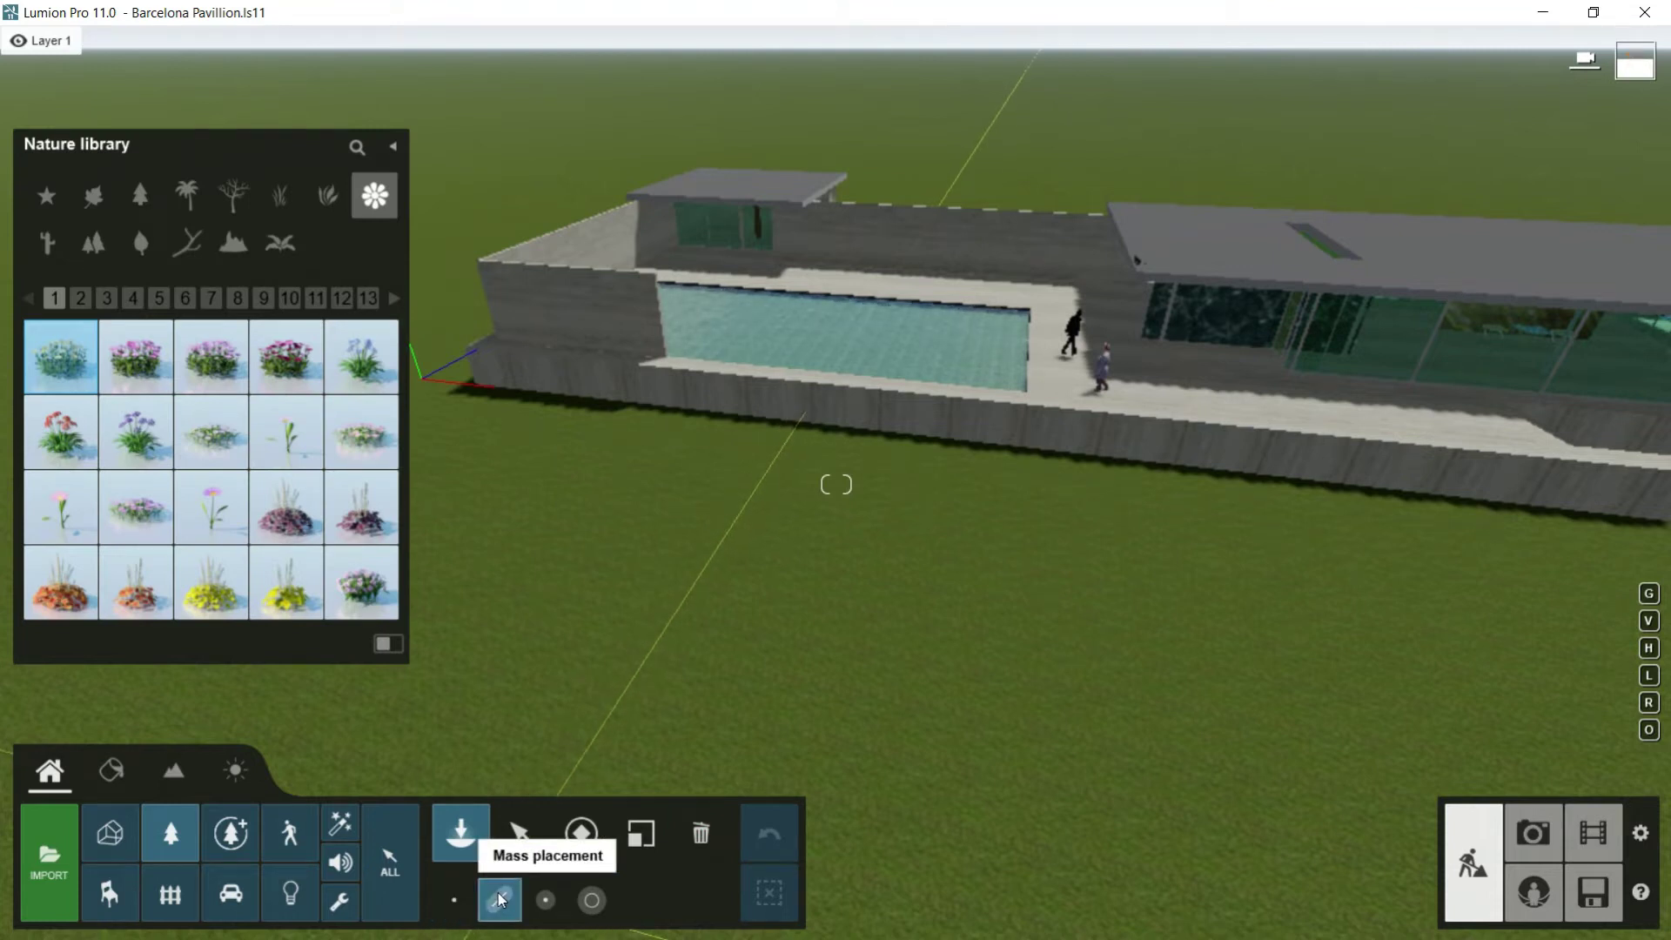
mouse_move(41, 372)
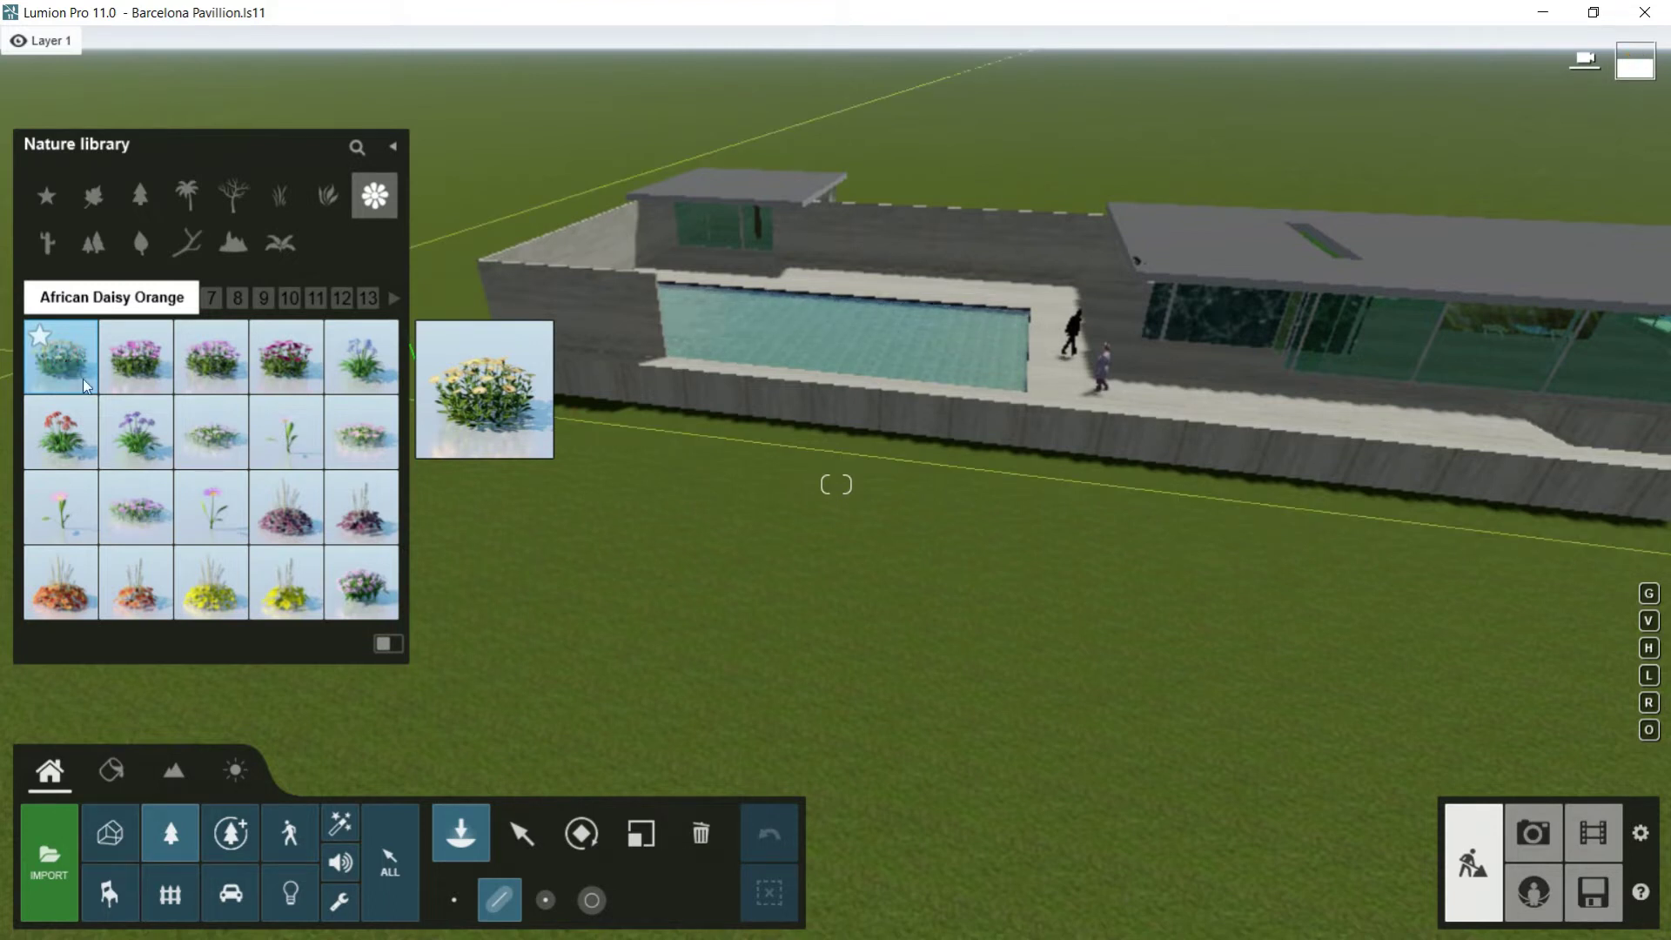
click(82, 378)
Step: Draw the mass placement line along the pavilion's front base wall, from the pool corner to the far end of the terrace
click(543, 484)
click(884, 567)
right_drag(884, 568, 753, 454)
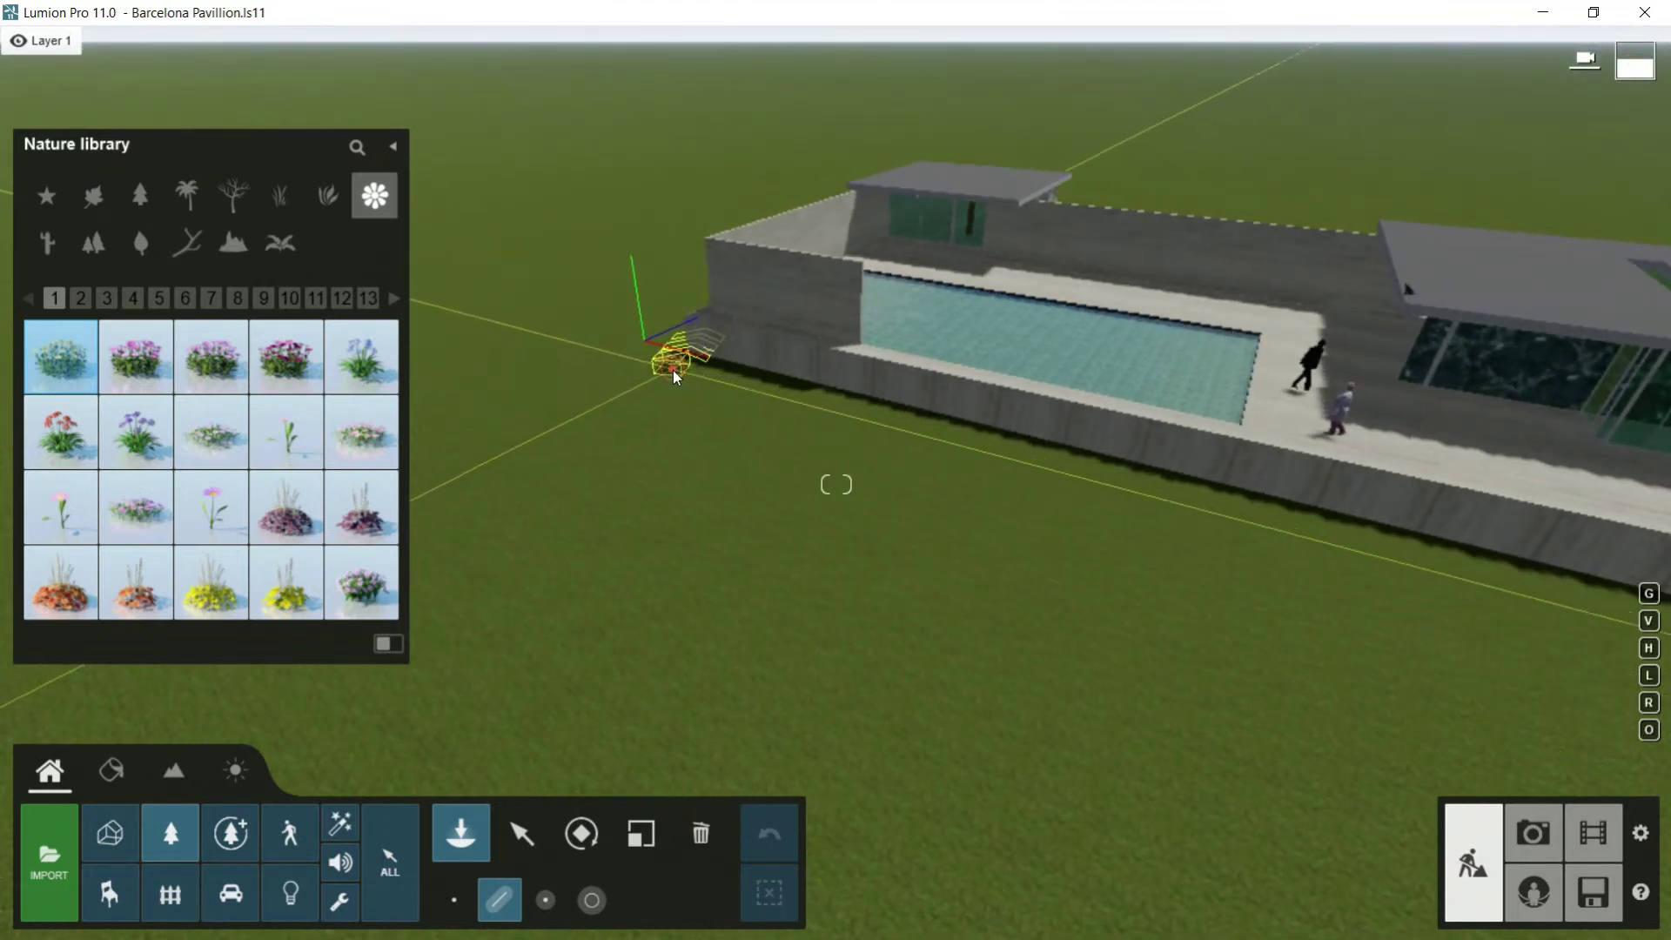
key(v)
click(672, 369)
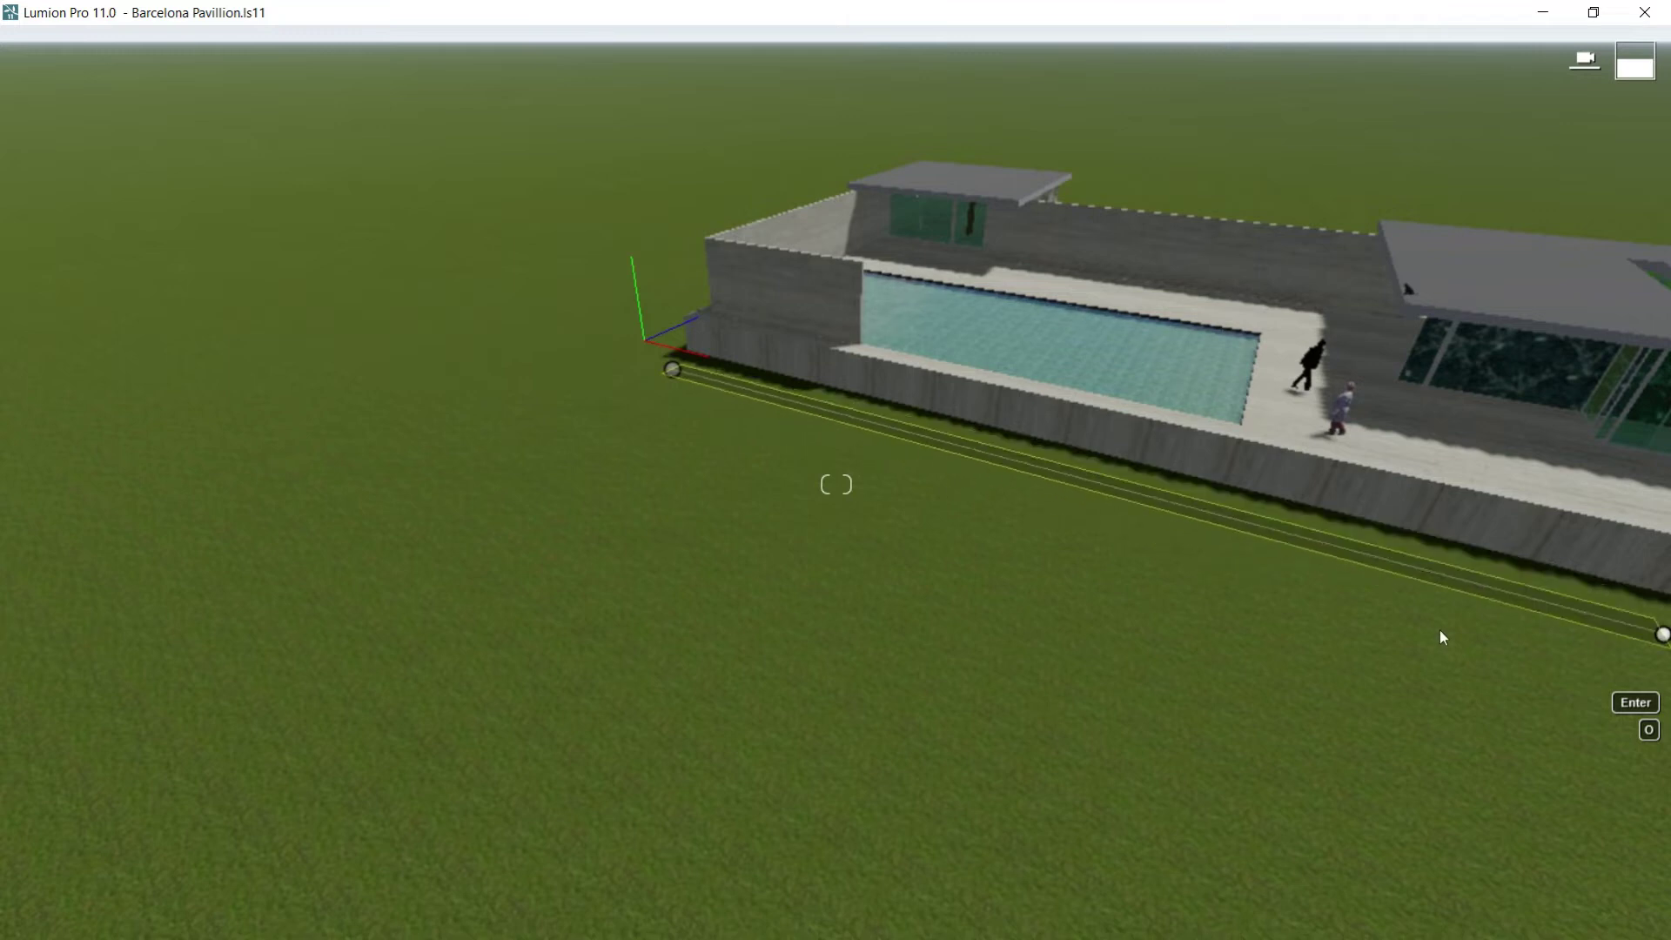
right_drag(1159, 635, 1104, 608)
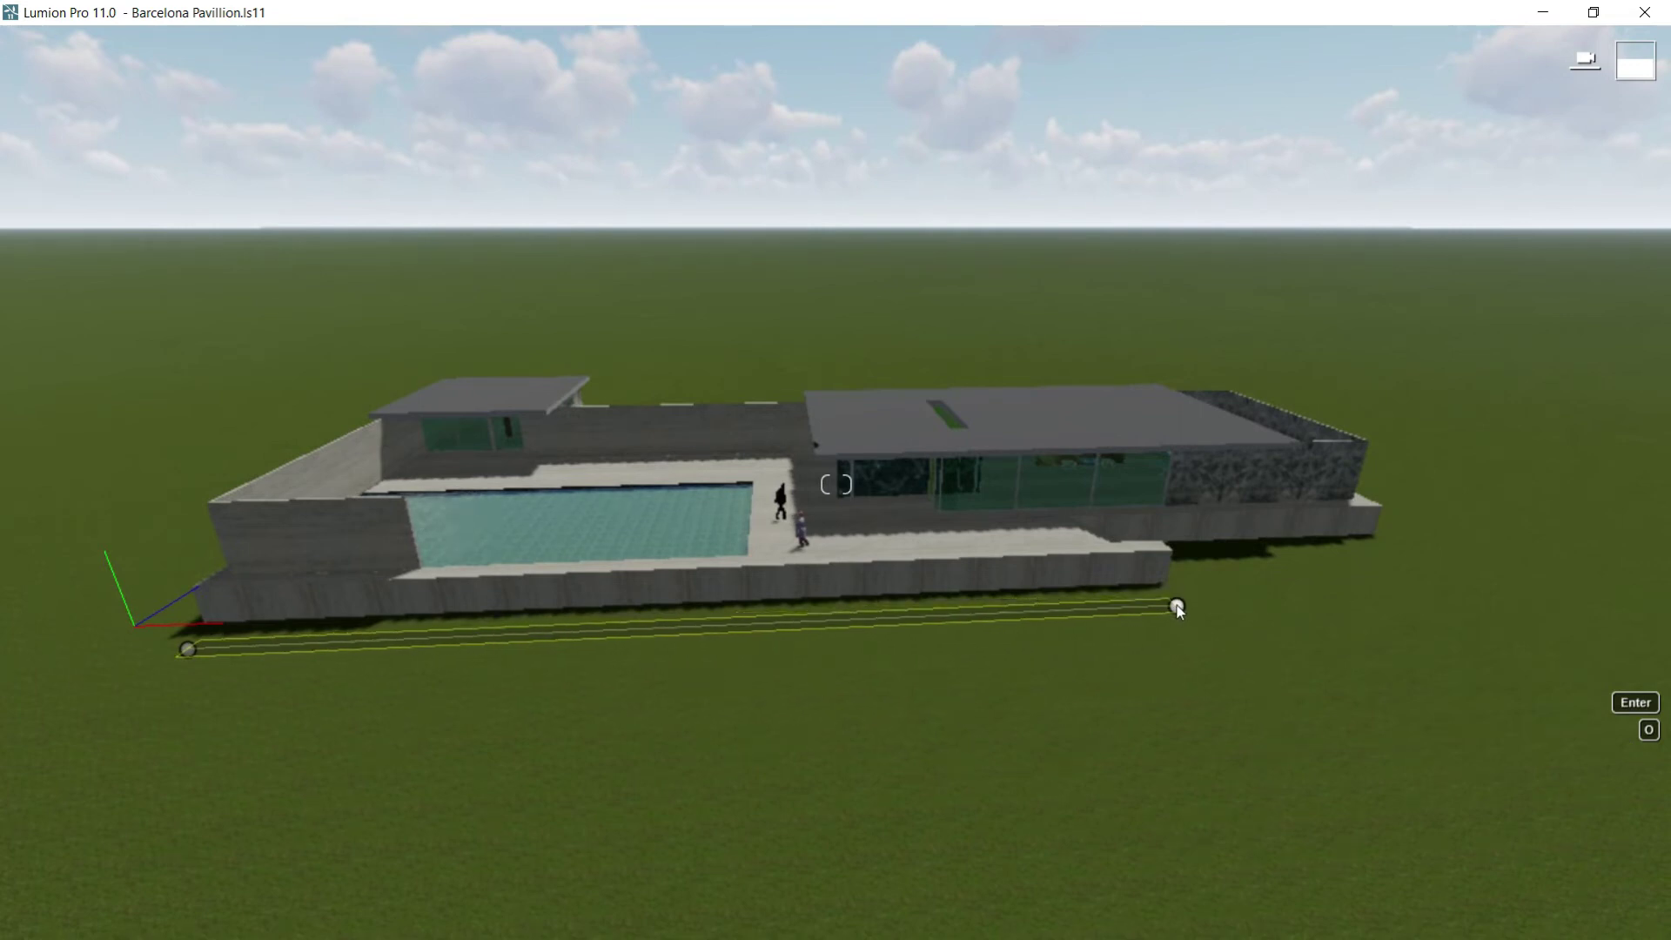
click(1177, 607)
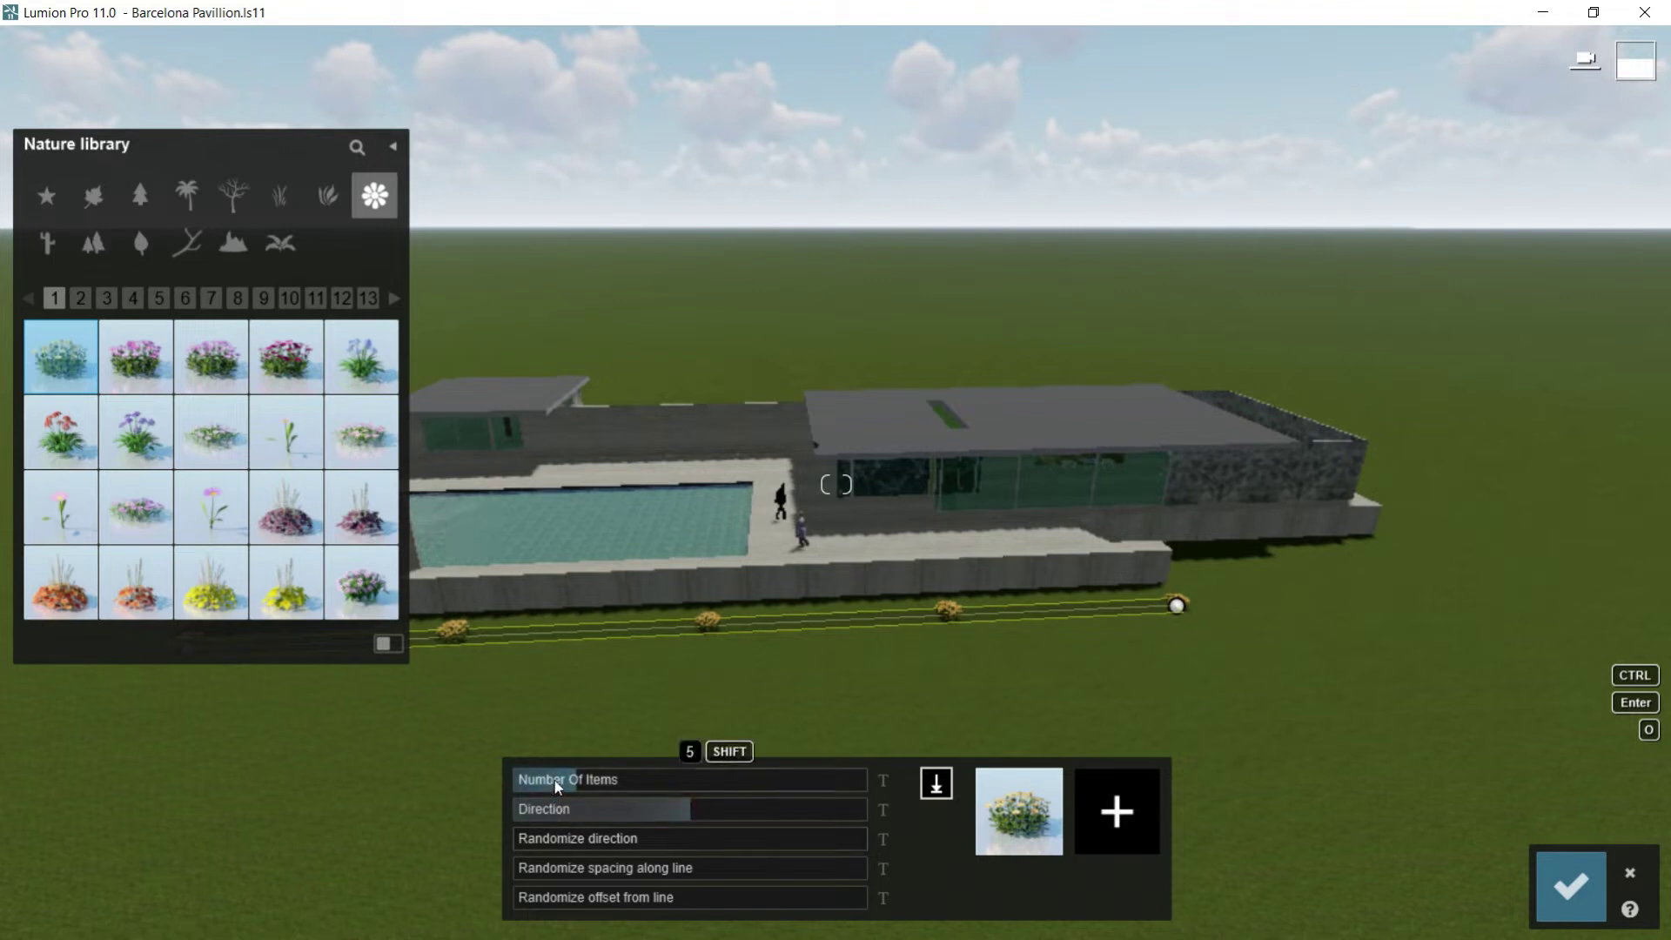
Step: Set the number of daisies along the placement line to 28
right_drag(772, 720, 510, 717)
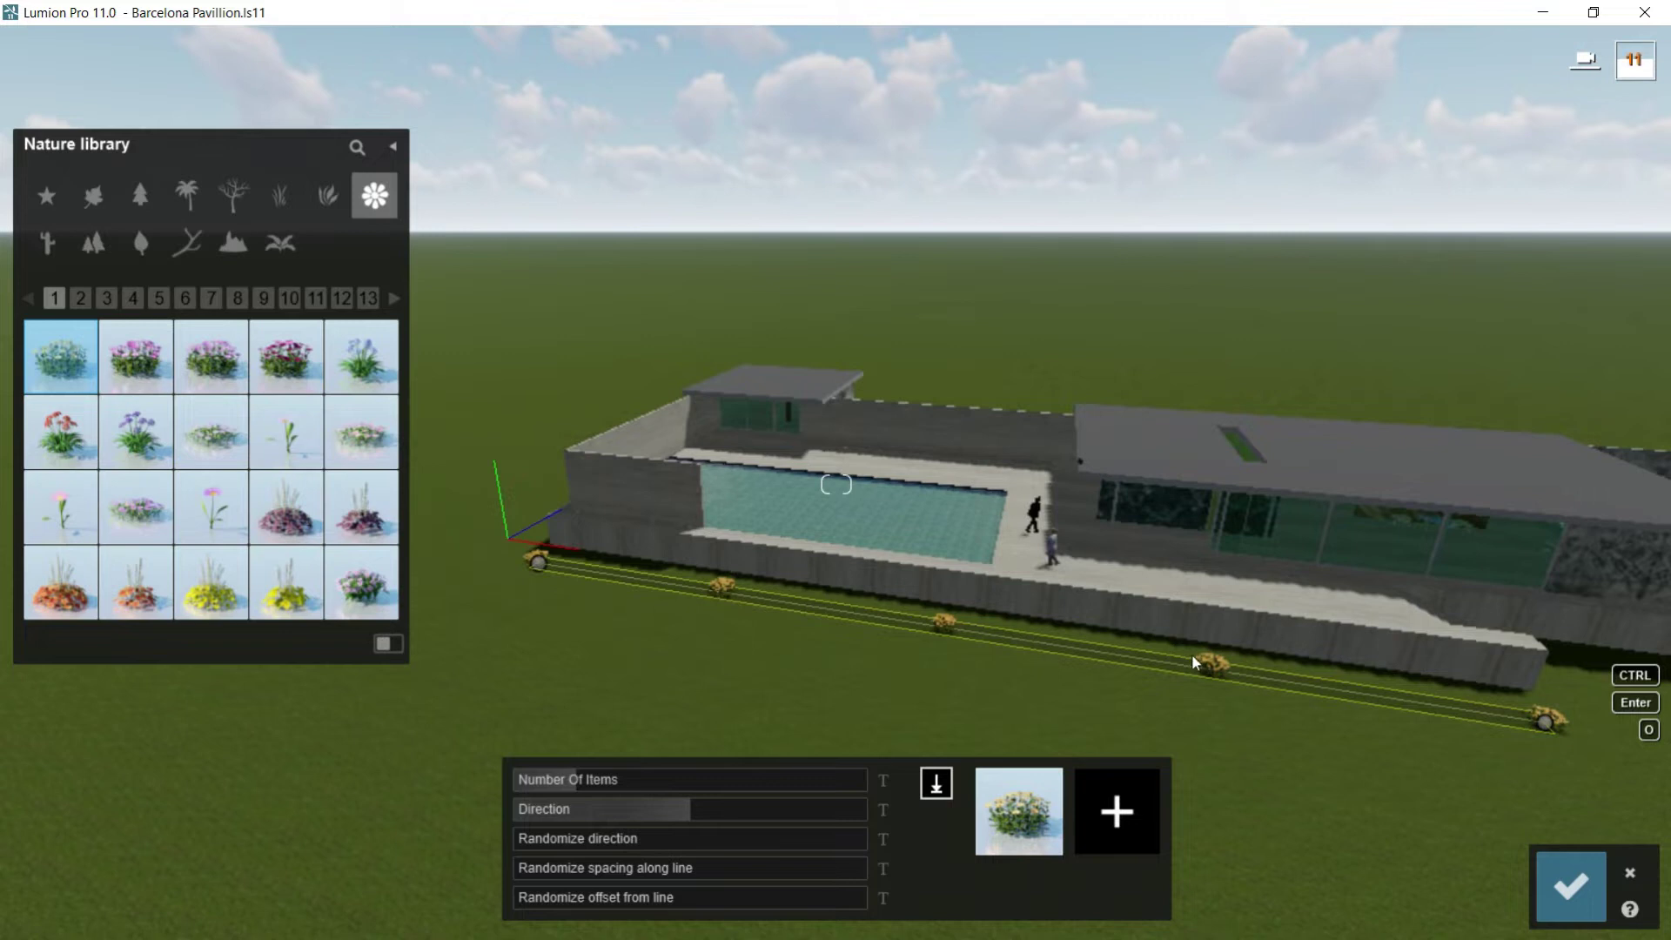
right_drag(938, 723, 996, 737)
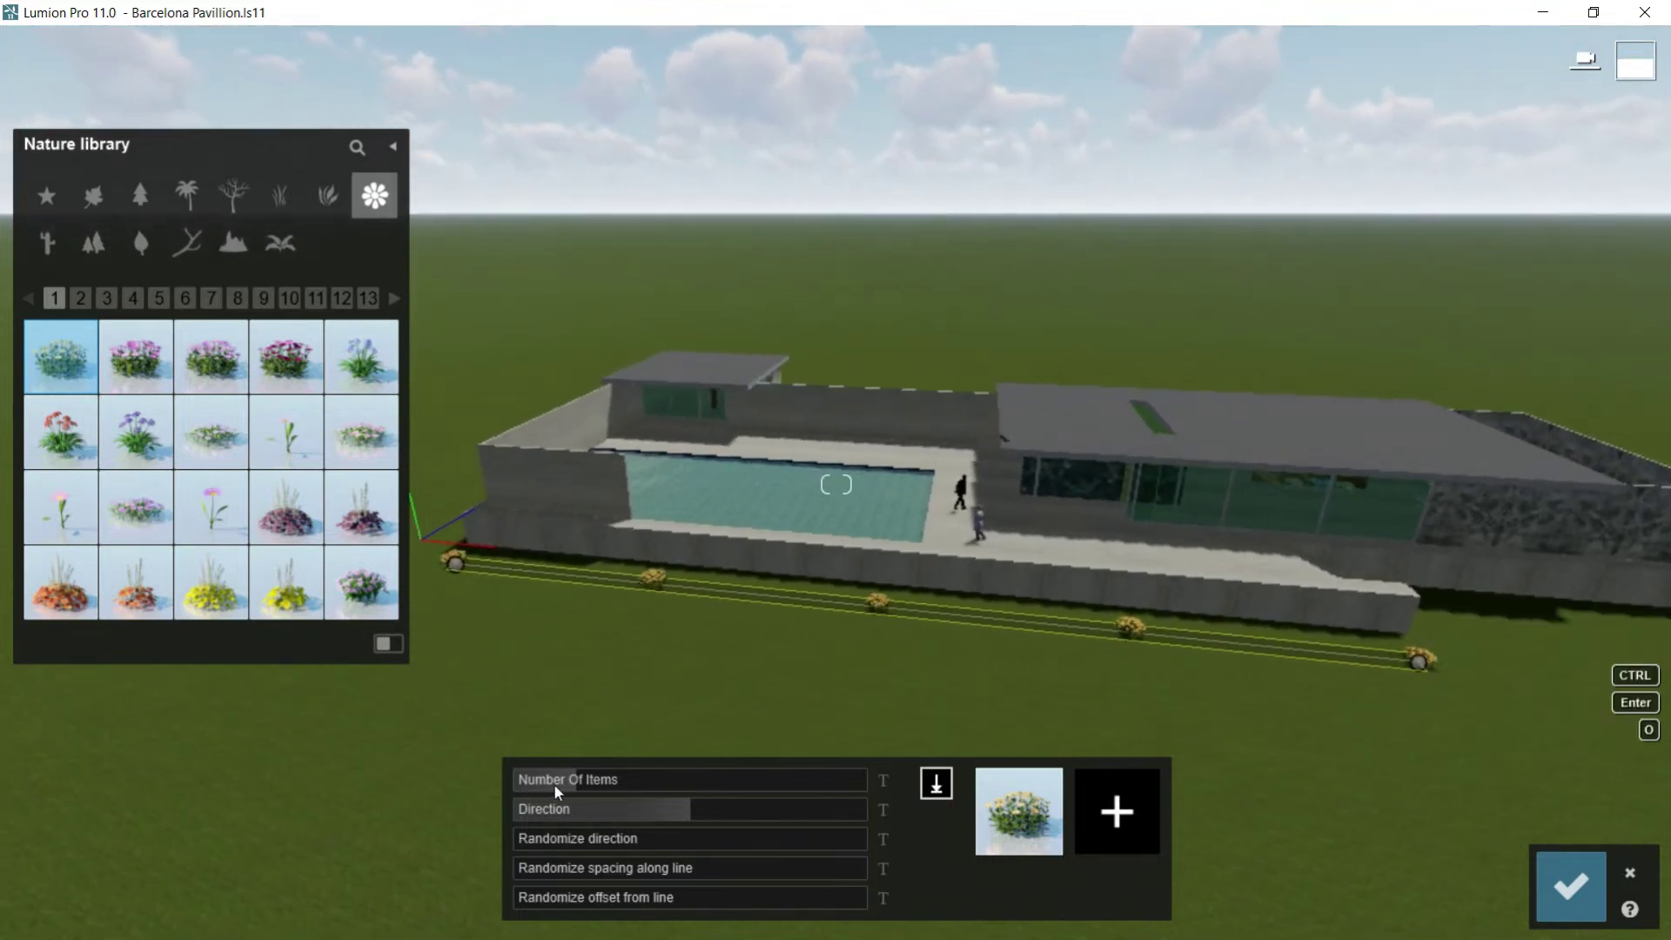
drag(574, 776, 698, 782)
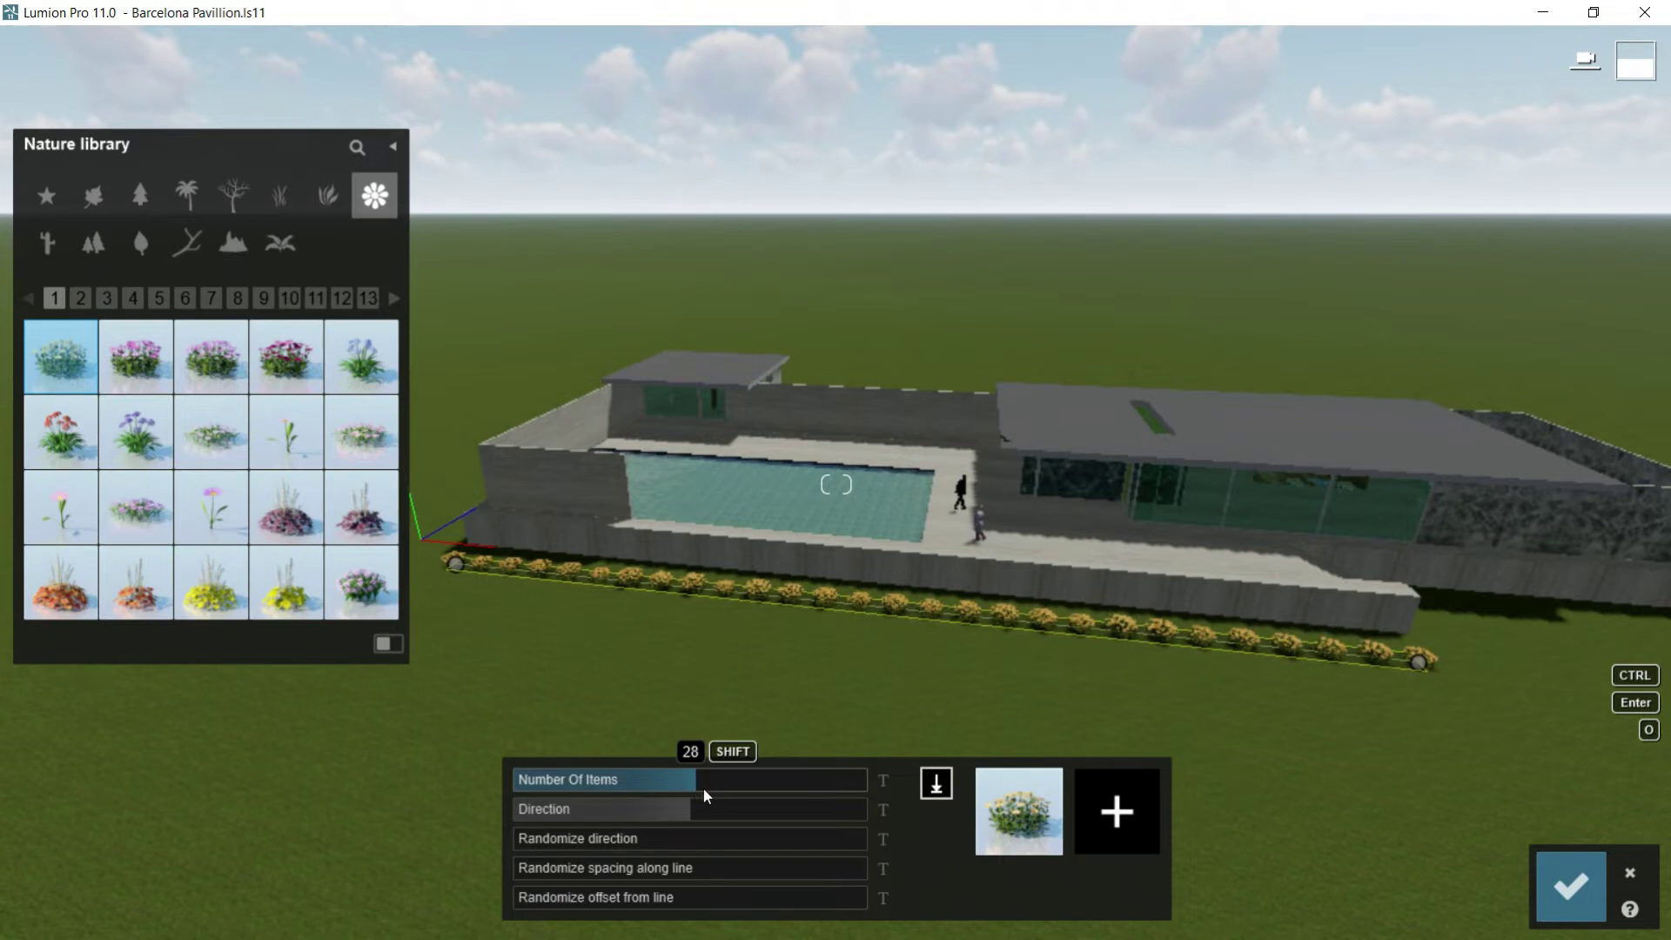
Step: Adjust the shared facing direction of the daisies along the placement line while viewing the row from above
drag(690, 810, 663, 810)
right_drag(713, 739, 679, 827)
key(d)
right_drag(835, 484, 714, 527)
key(d)
right_drag(993, 643, 914, 642)
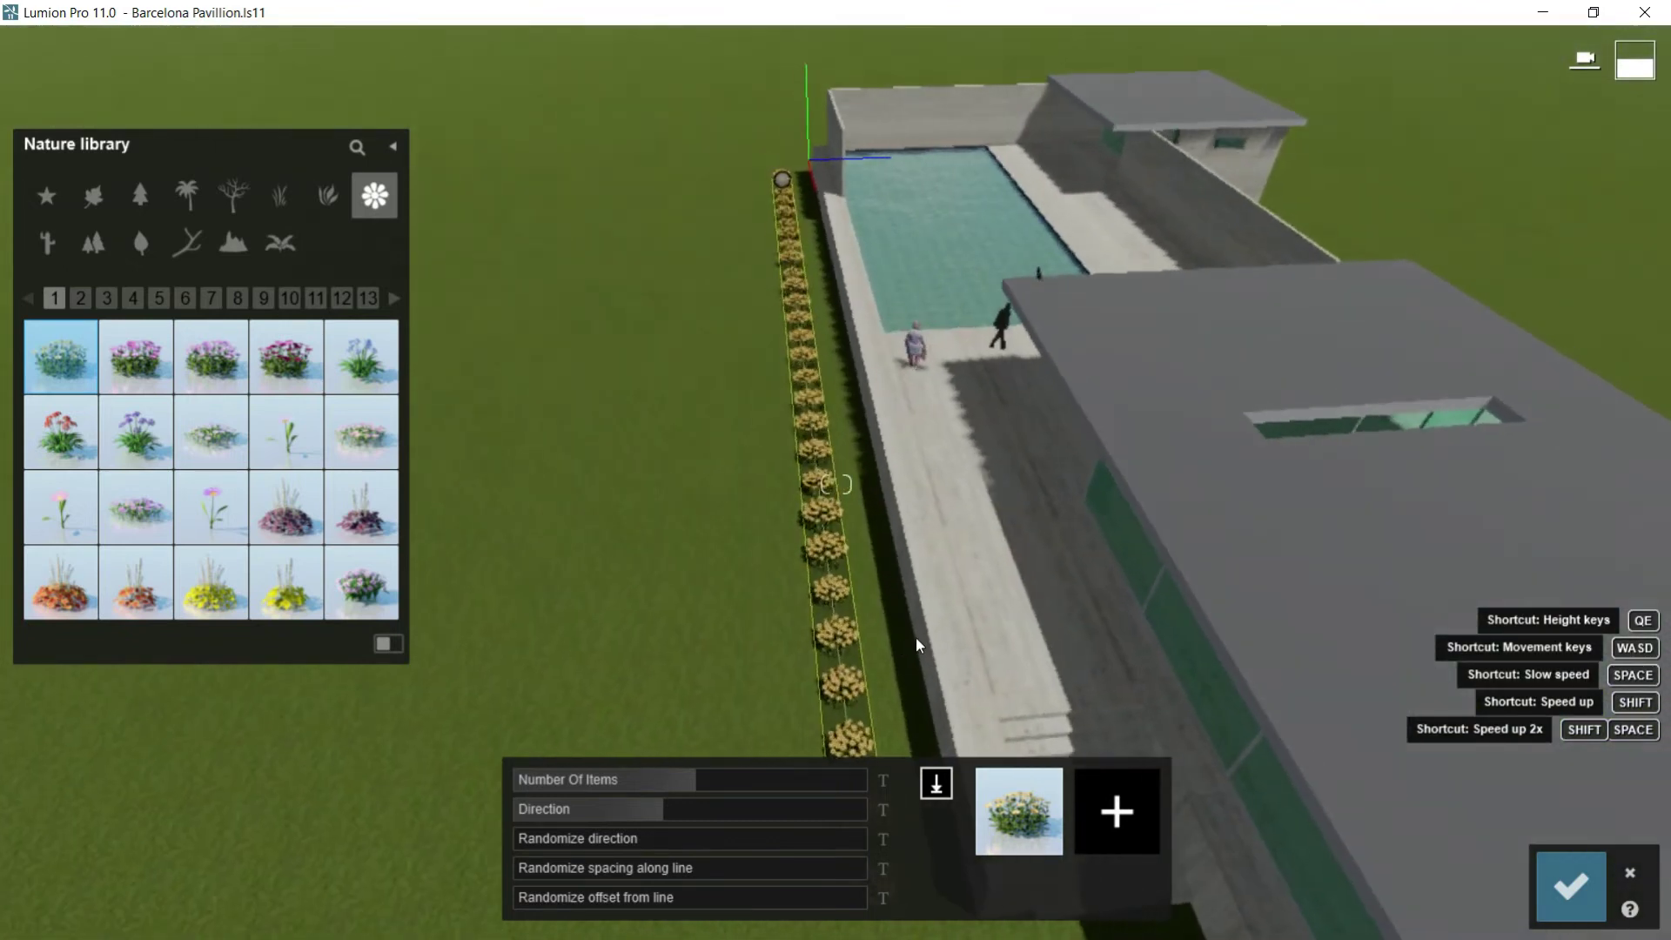
click(656, 808)
drag(697, 810, 756, 805)
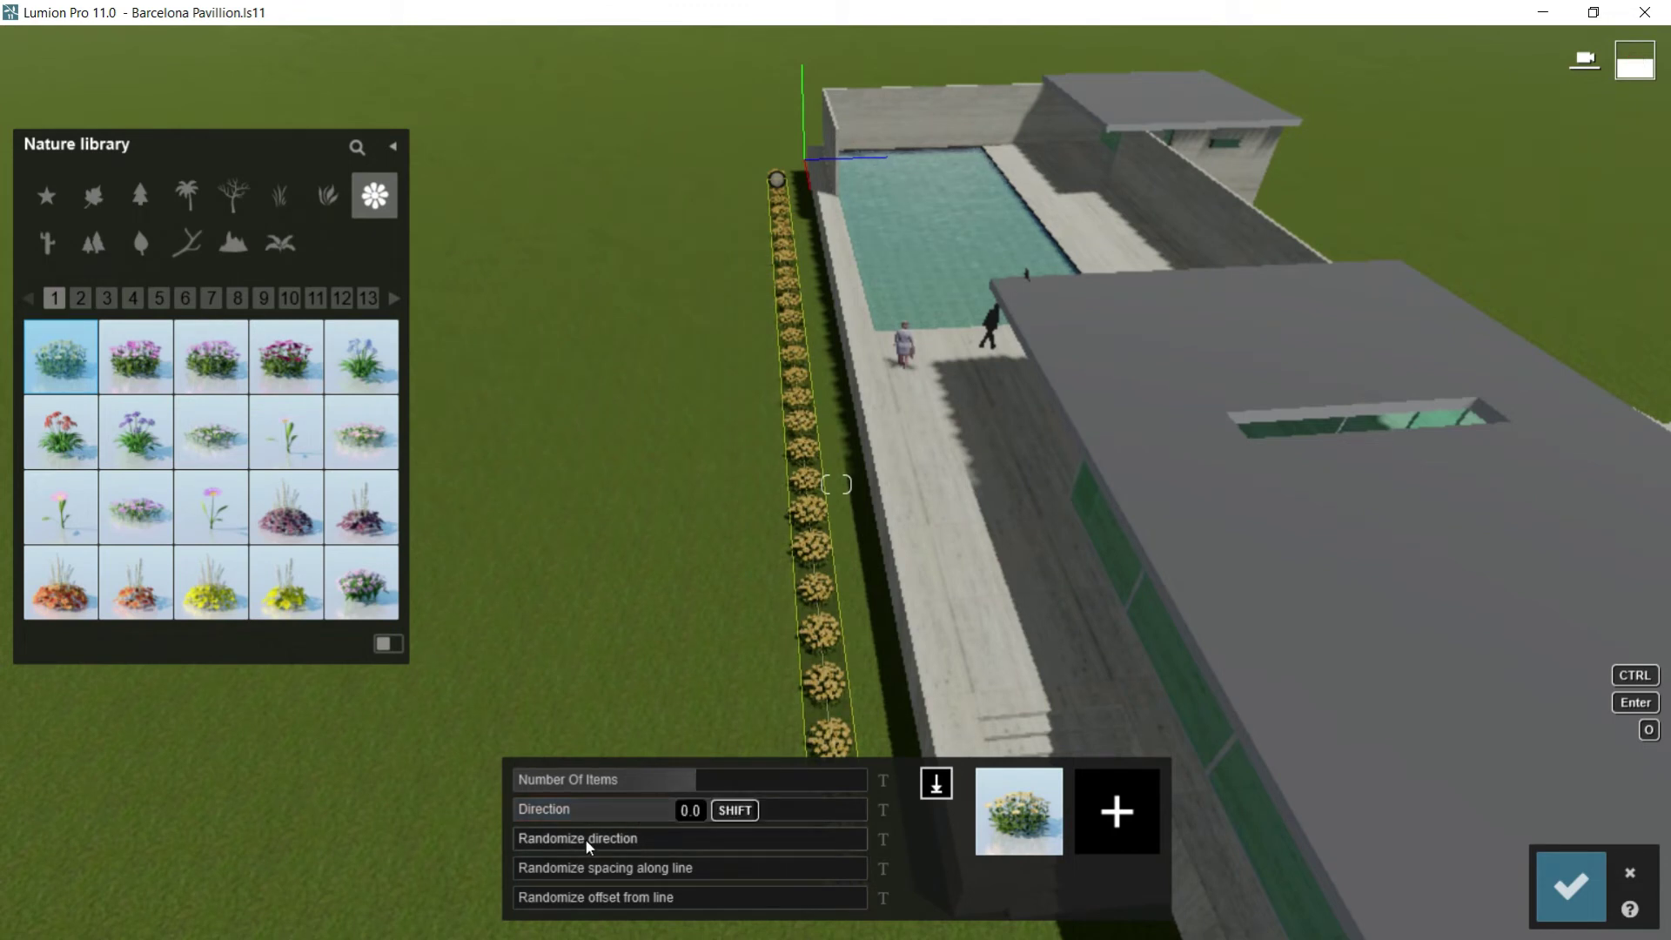
Step: Randomize the direction of the daisies and set their random spacing along the line to 0.8
drag(586, 840, 670, 844)
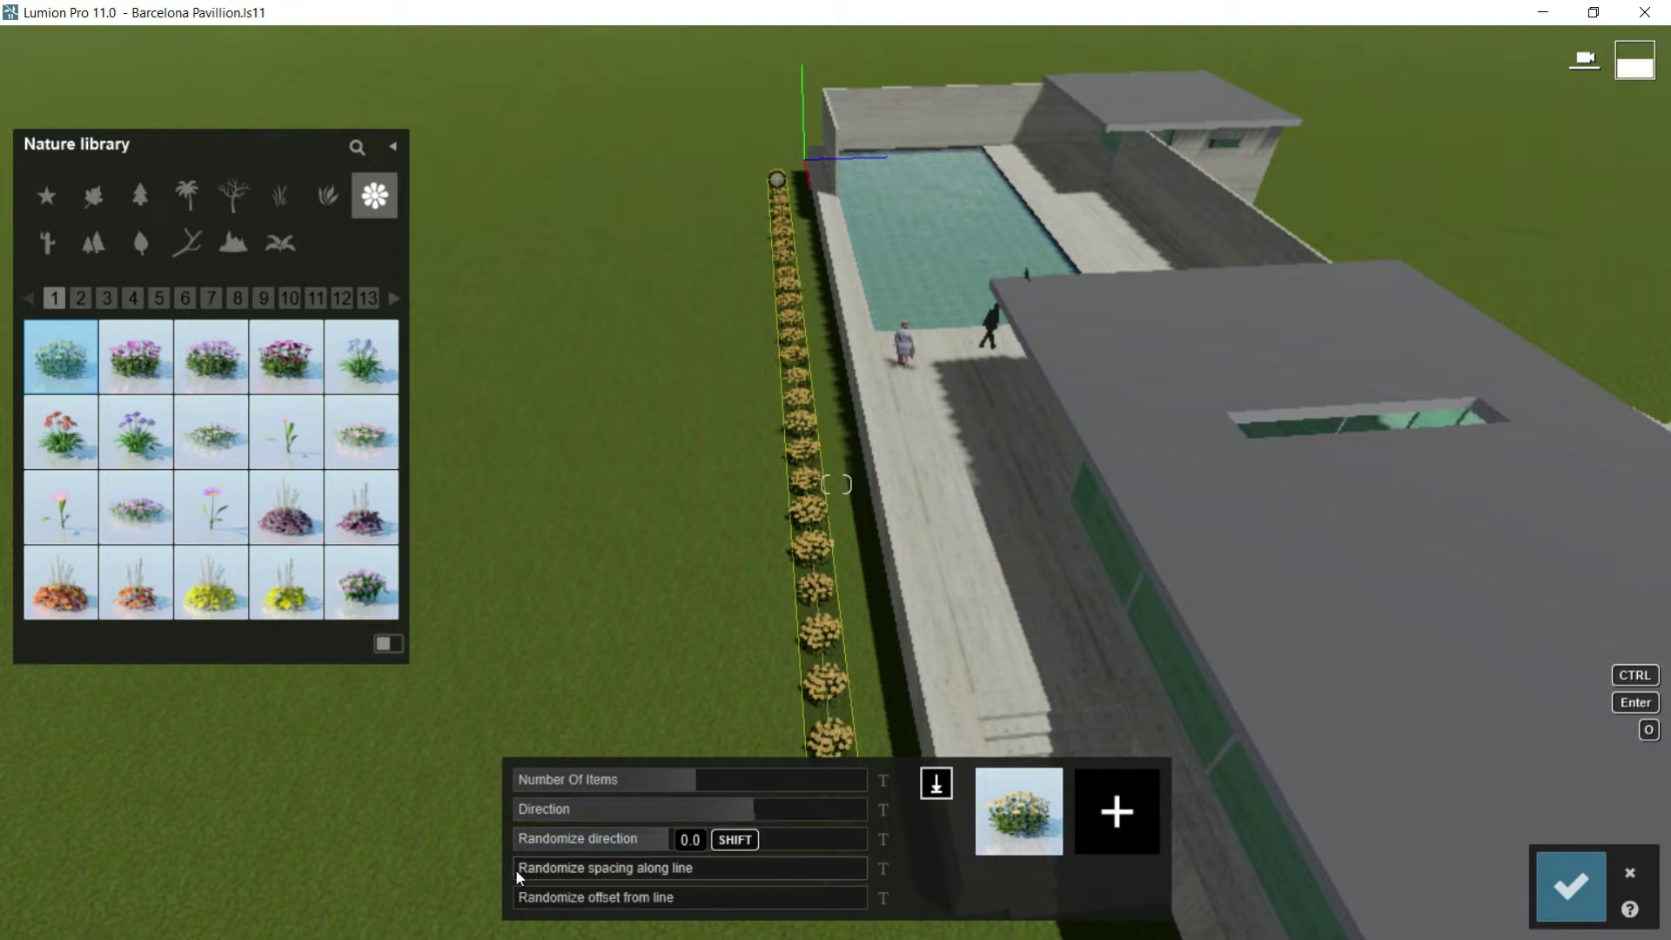
drag(536, 871, 713, 867)
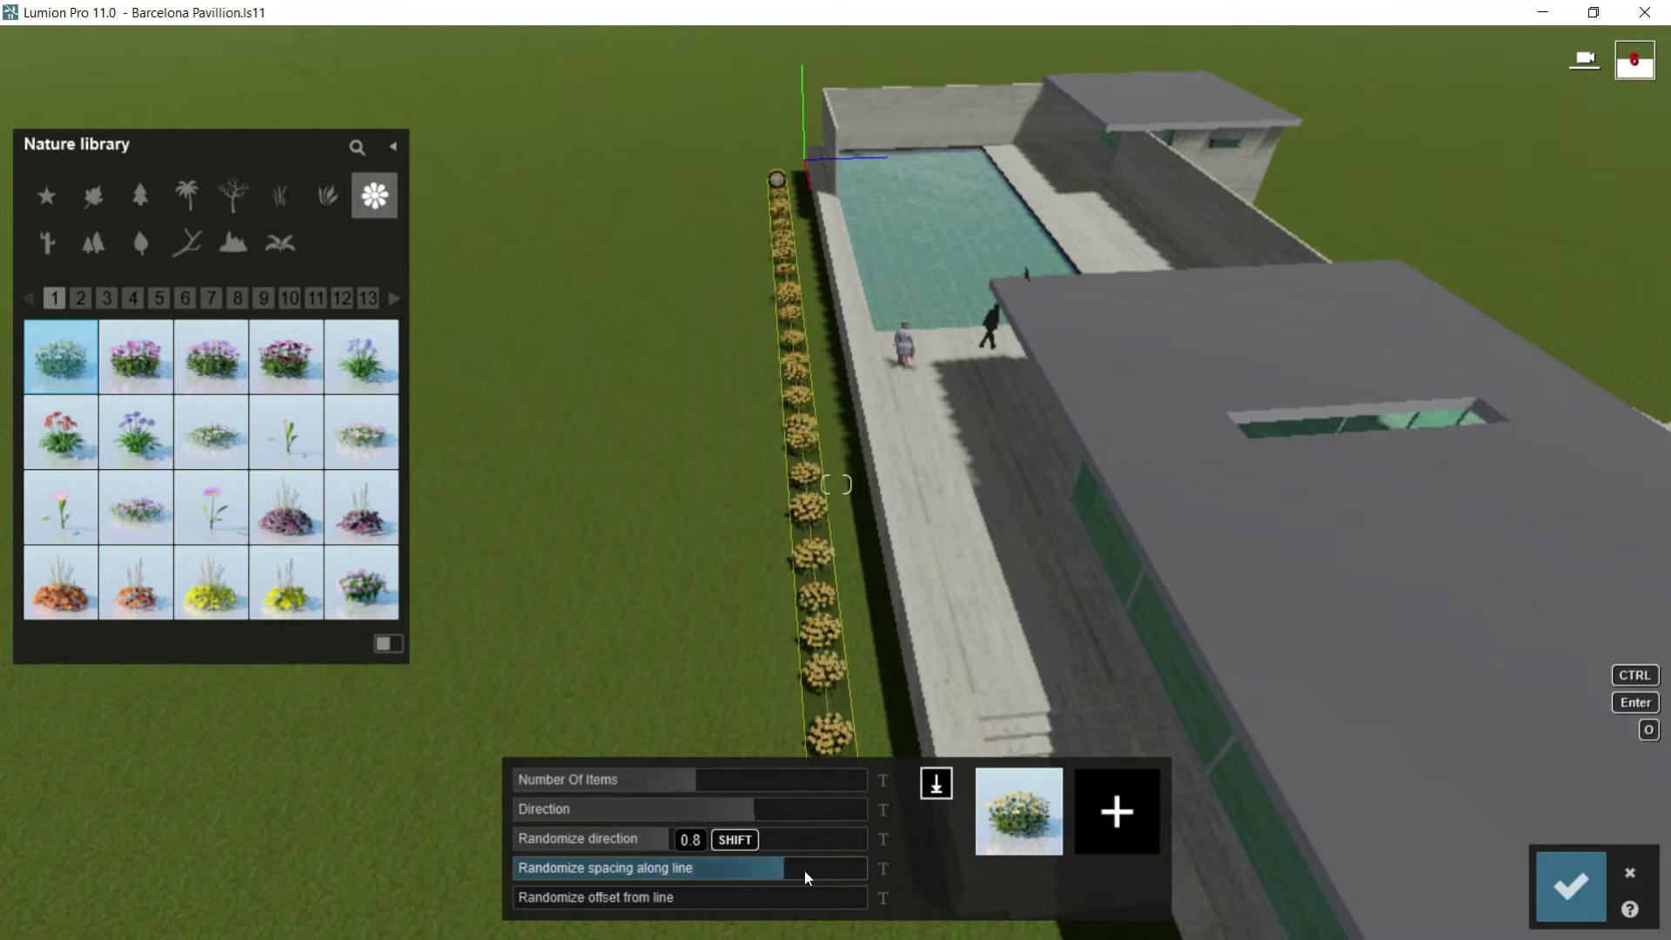
drag(784, 871, 792, 869)
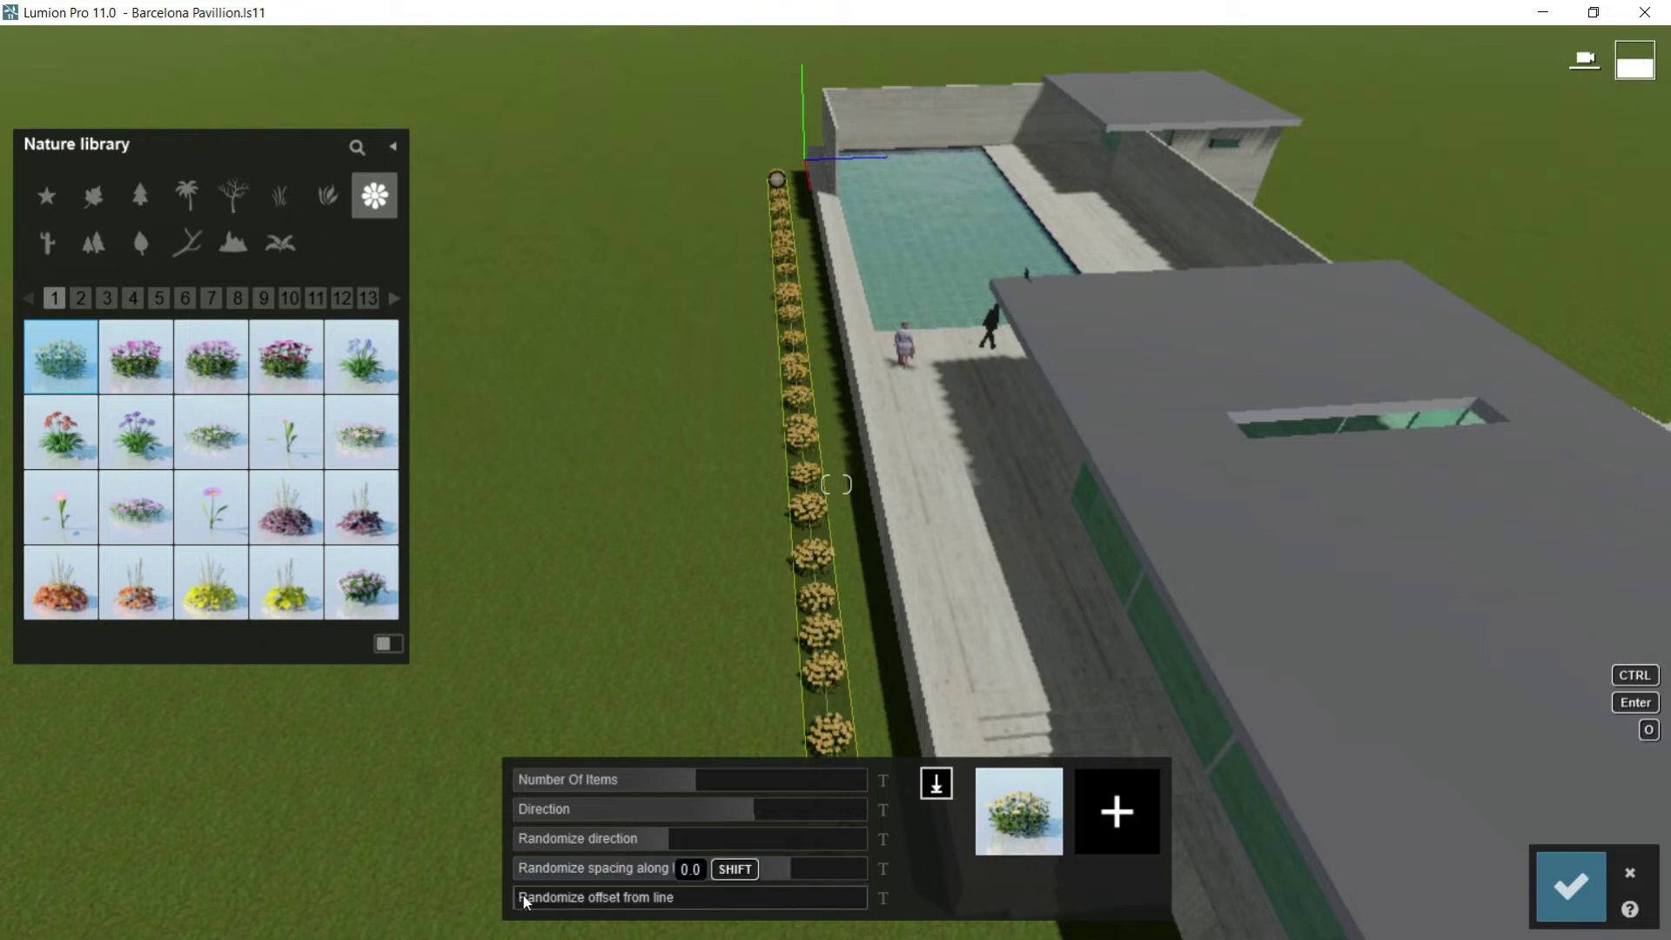
Step: Randomize the daisies' offset from the placement line so they scatter moderately to both sides
drag(524, 896, 638, 903)
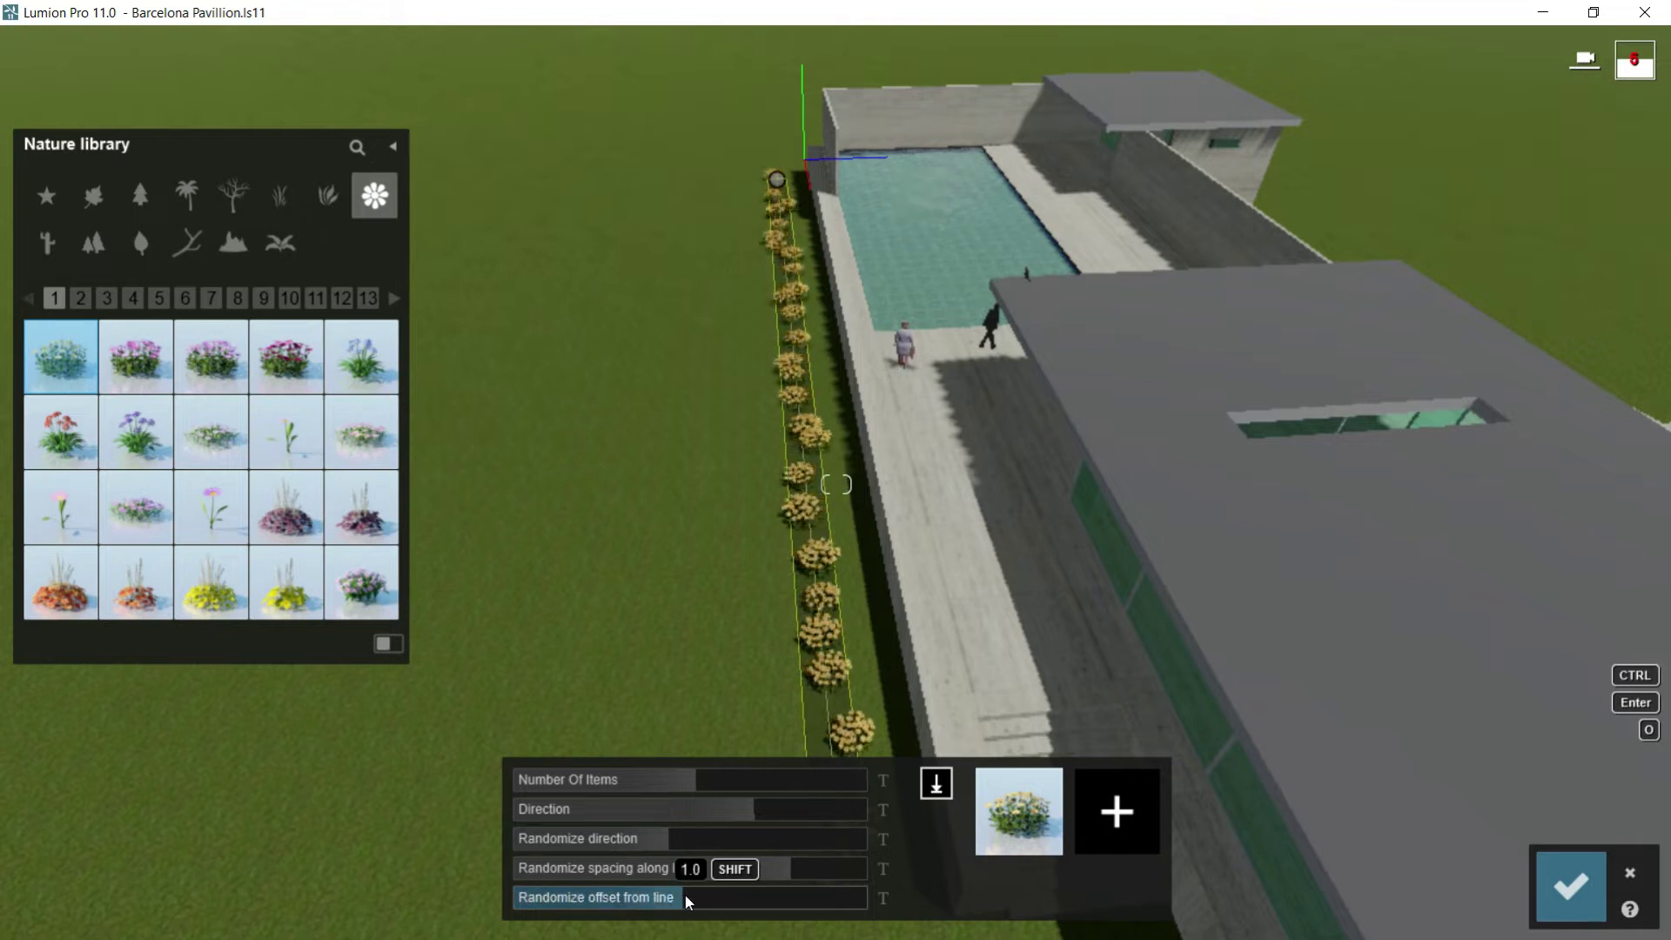
drag(697, 894, 678, 893)
drag(673, 891, 669, 891)
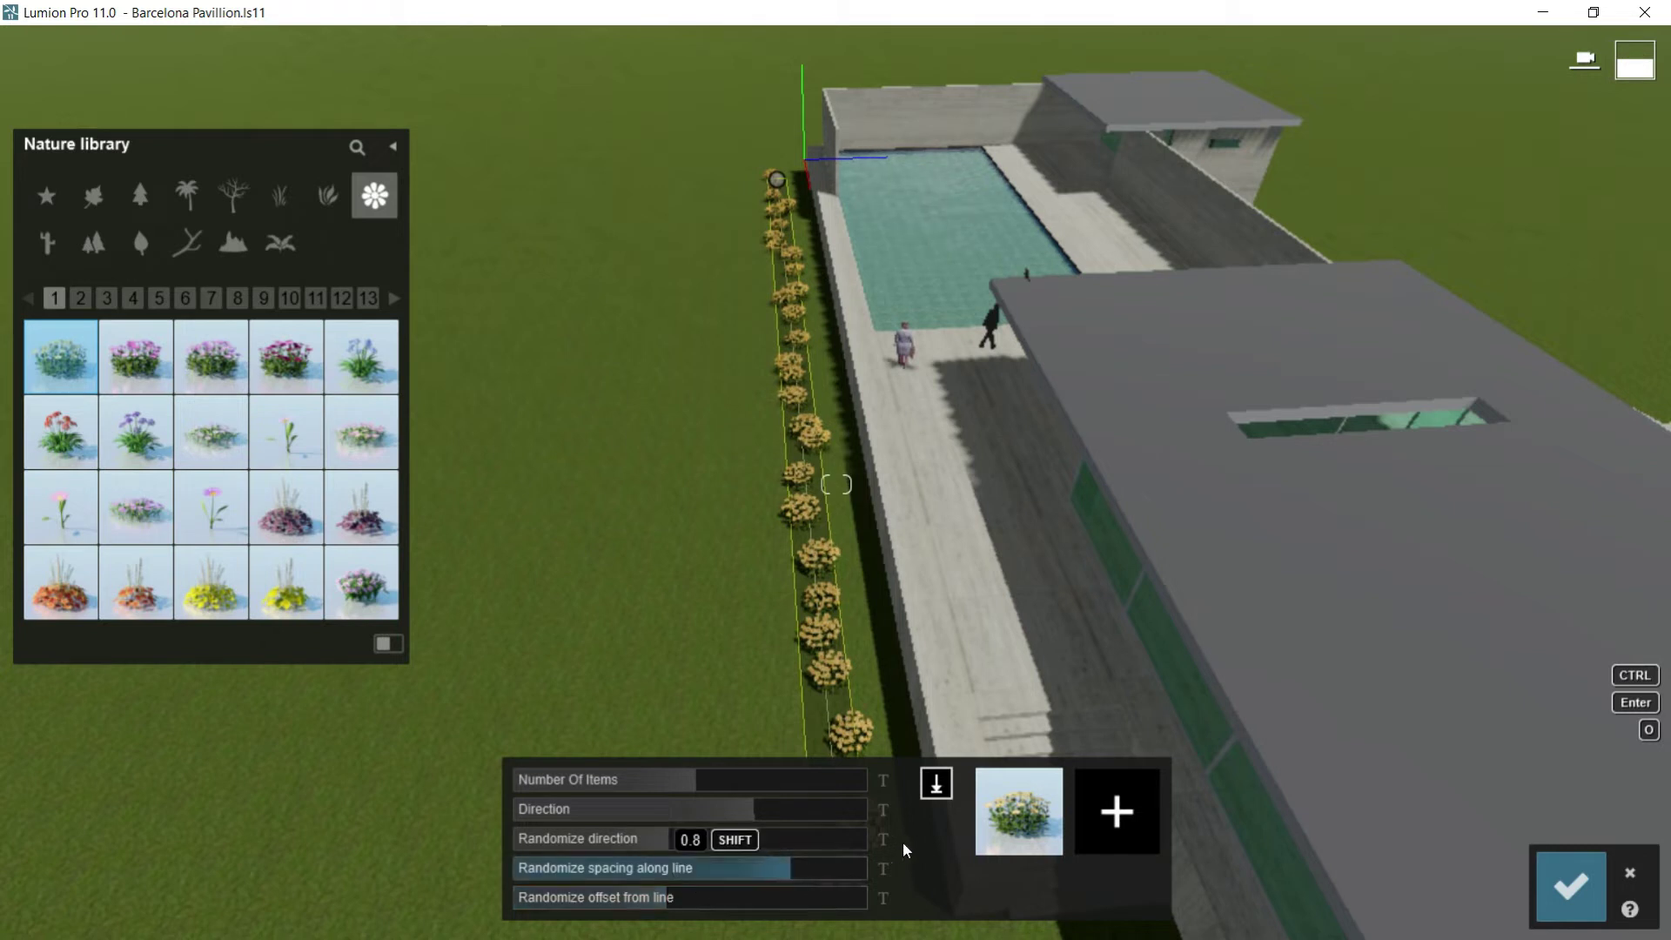
Step: Add the yellow flowering plant from the flower library as a second plant type in the mass placement mix
click(1110, 838)
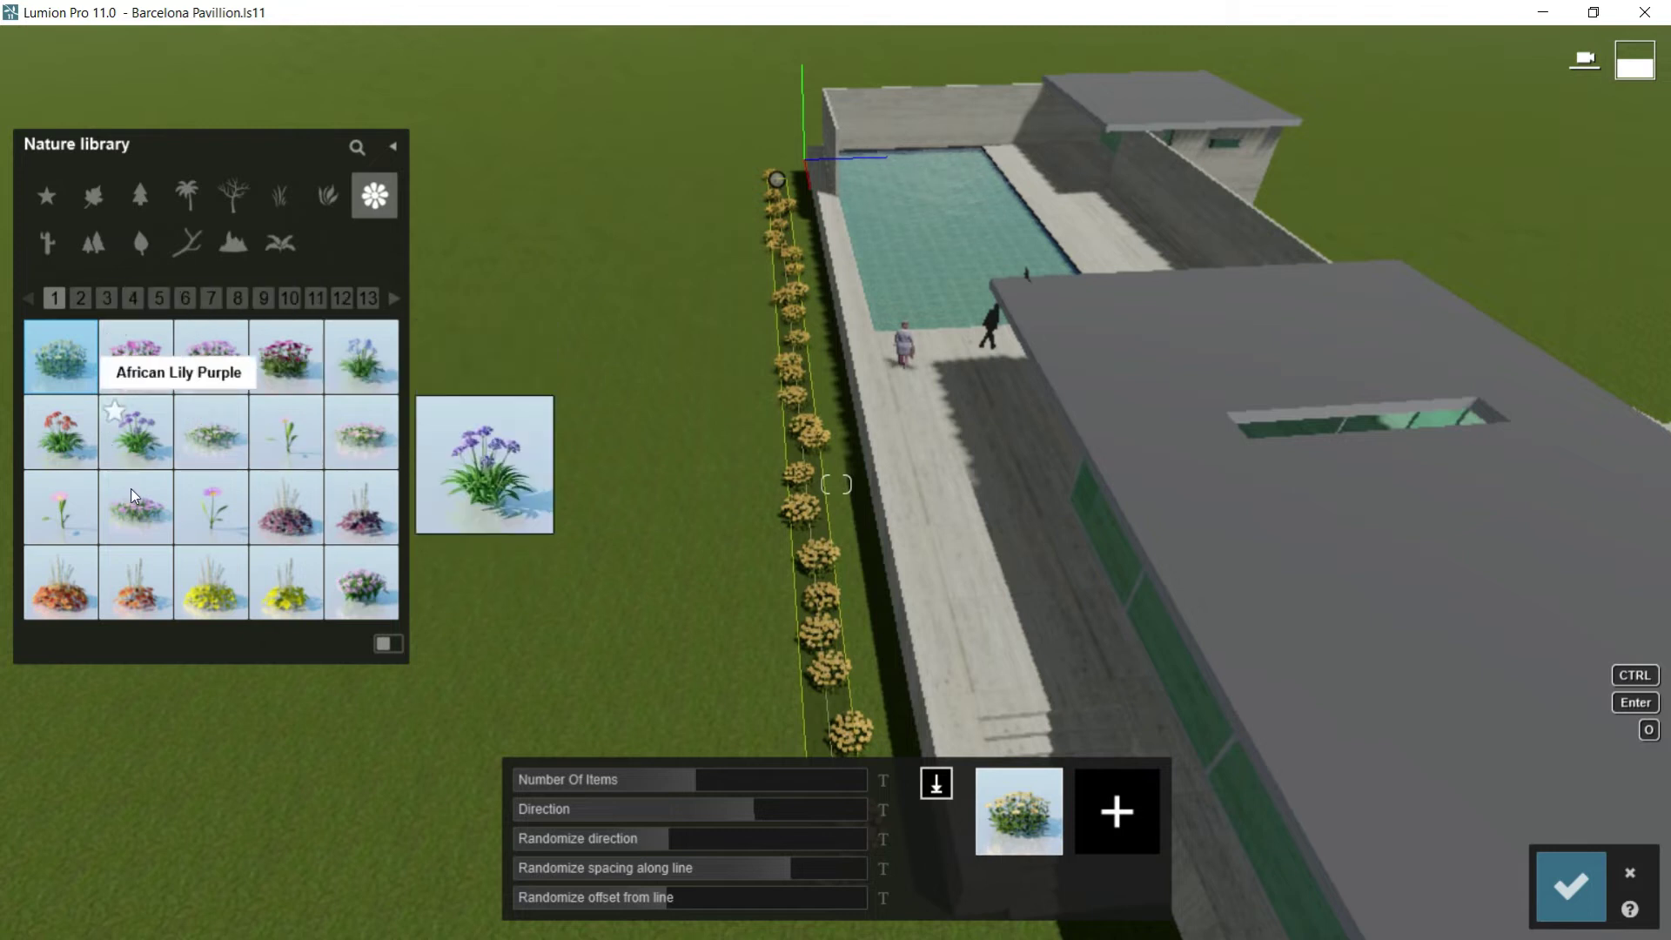
click(210, 588)
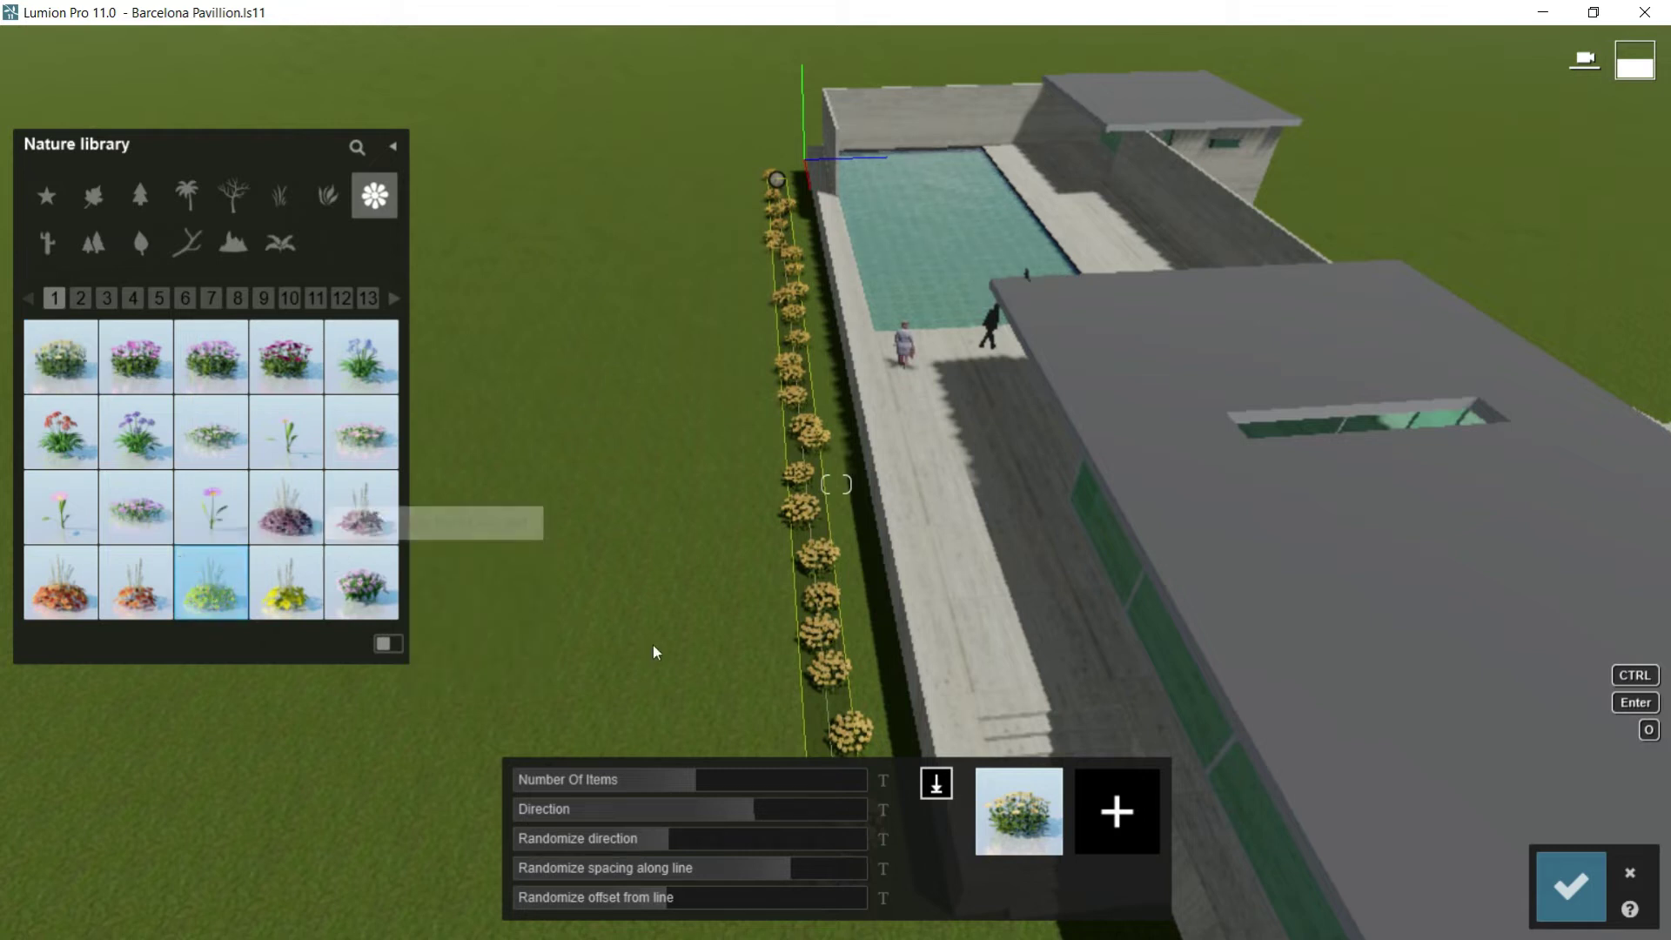
click(1088, 810)
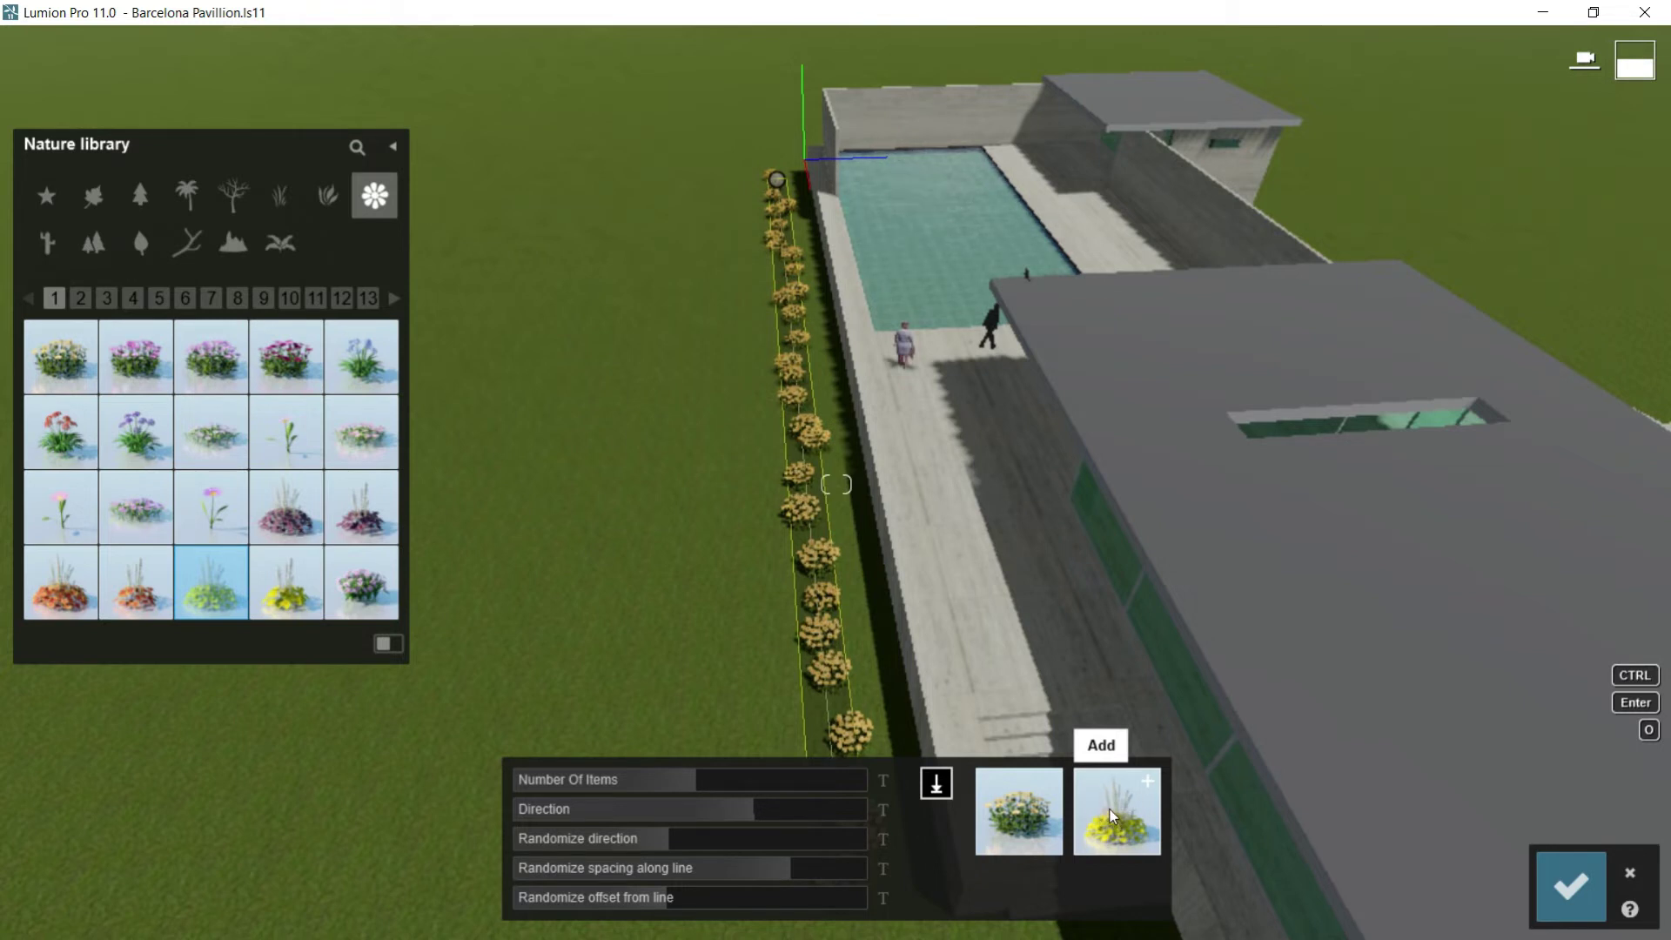
click(1110, 815)
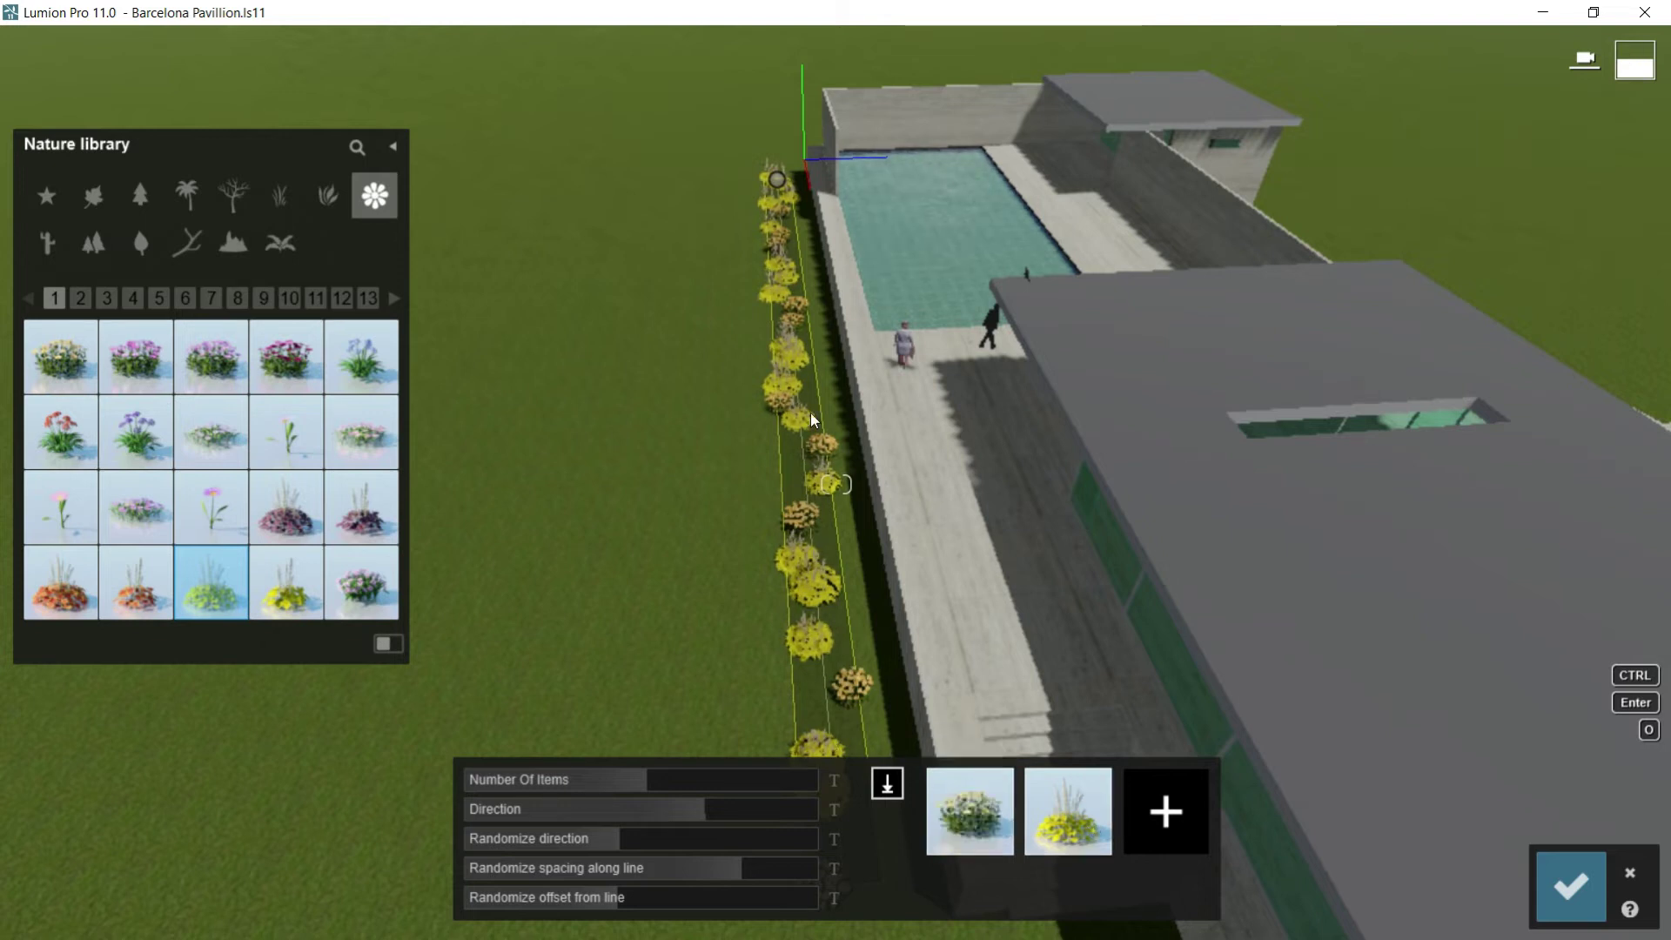
Step: Add Blue Fescue grass as a third plant type in the mix and confirm the mass placement along the wall
right_drag(801, 269, 905, 296)
key(a)
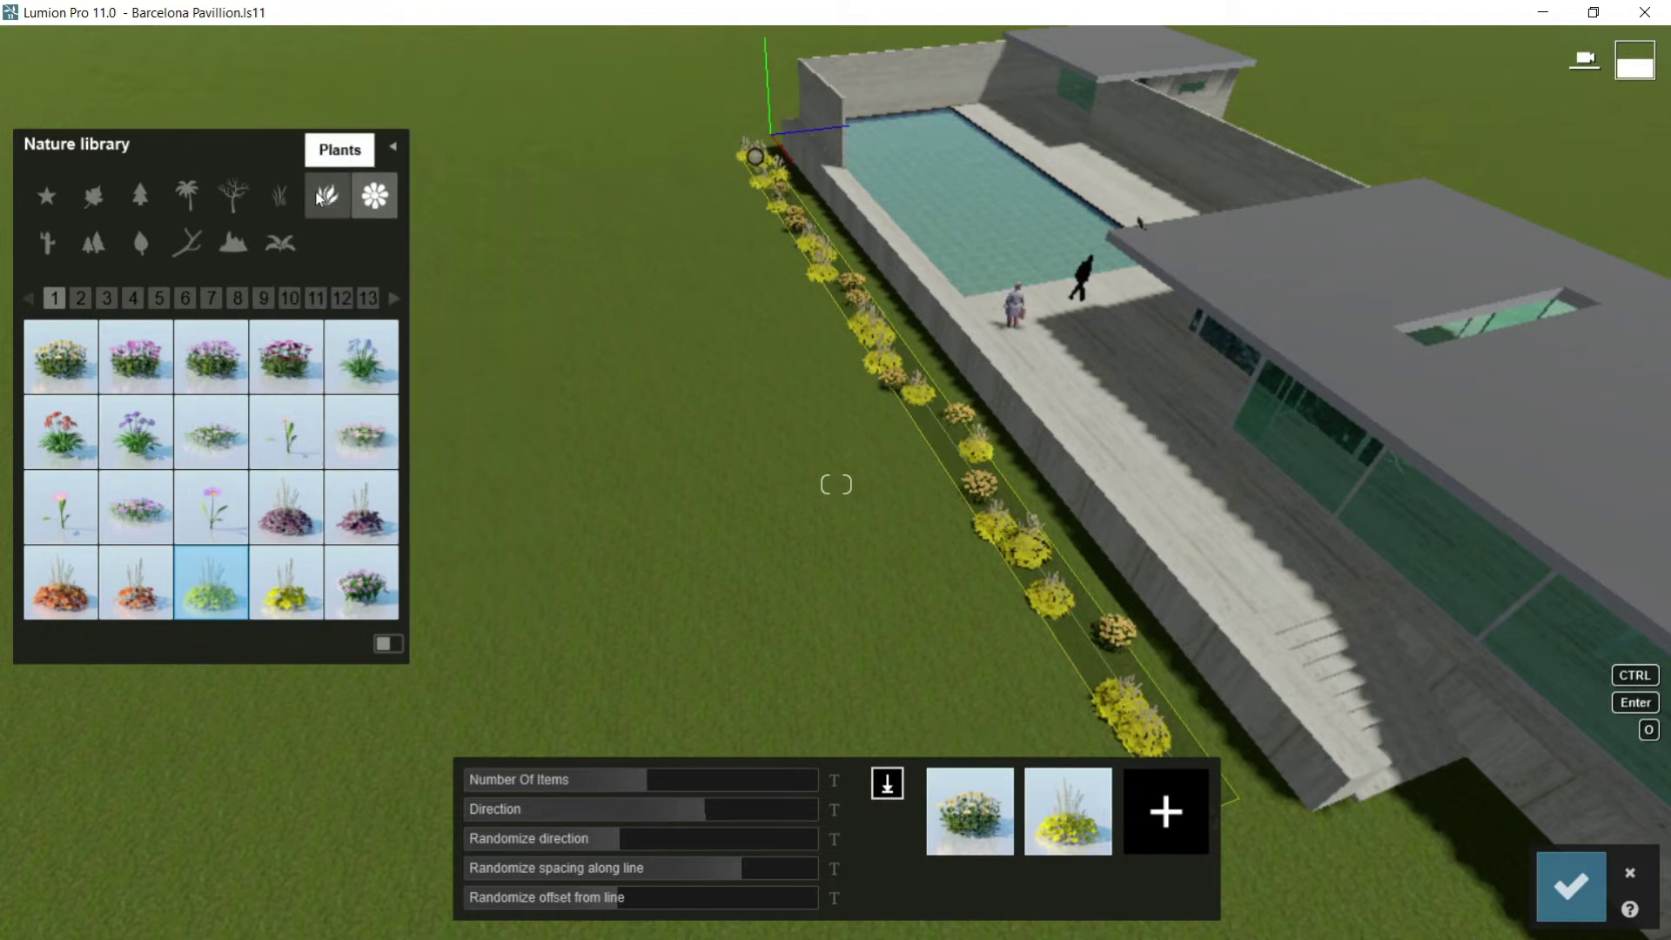
click(284, 195)
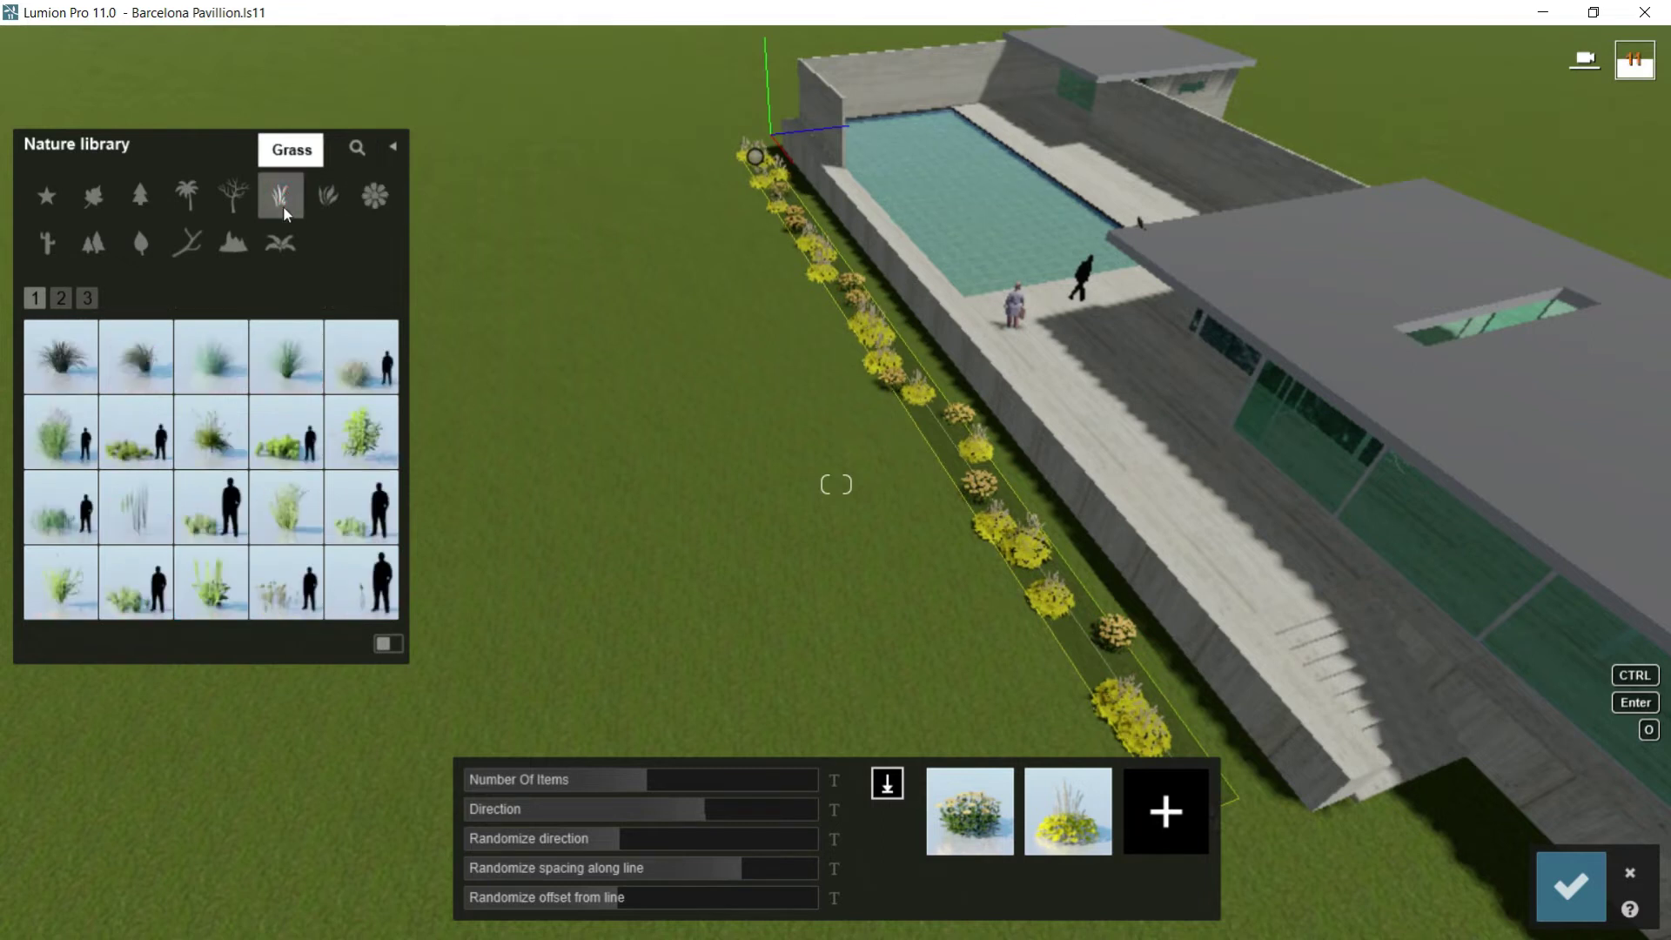
mouse_move(218, 375)
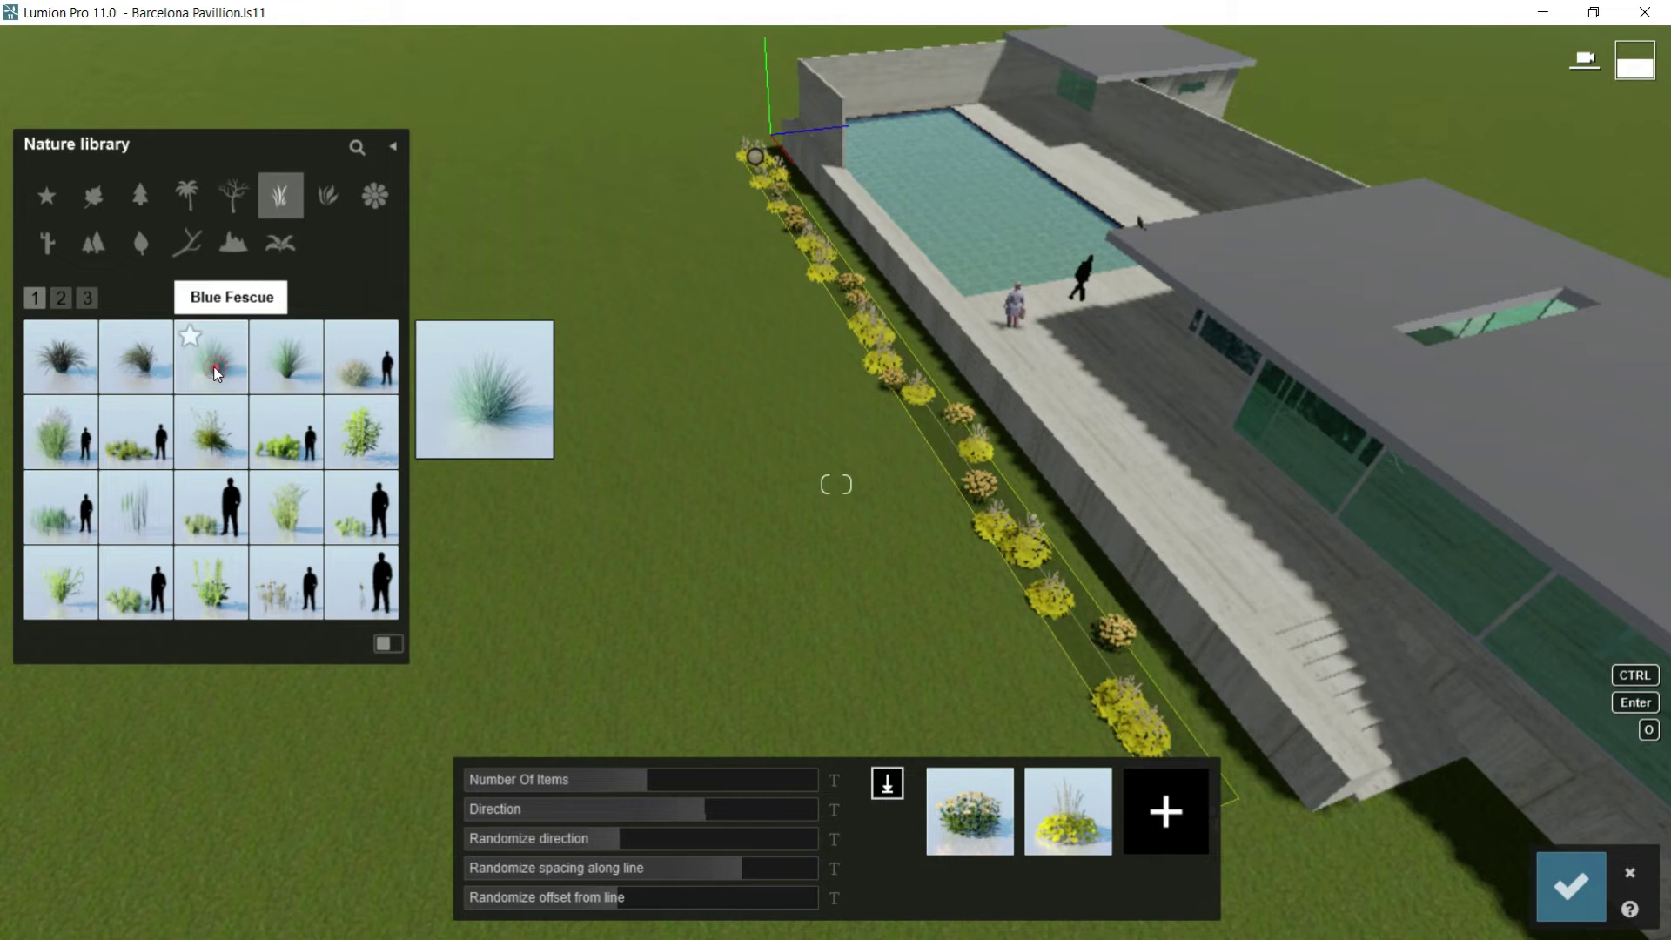
click(218, 374)
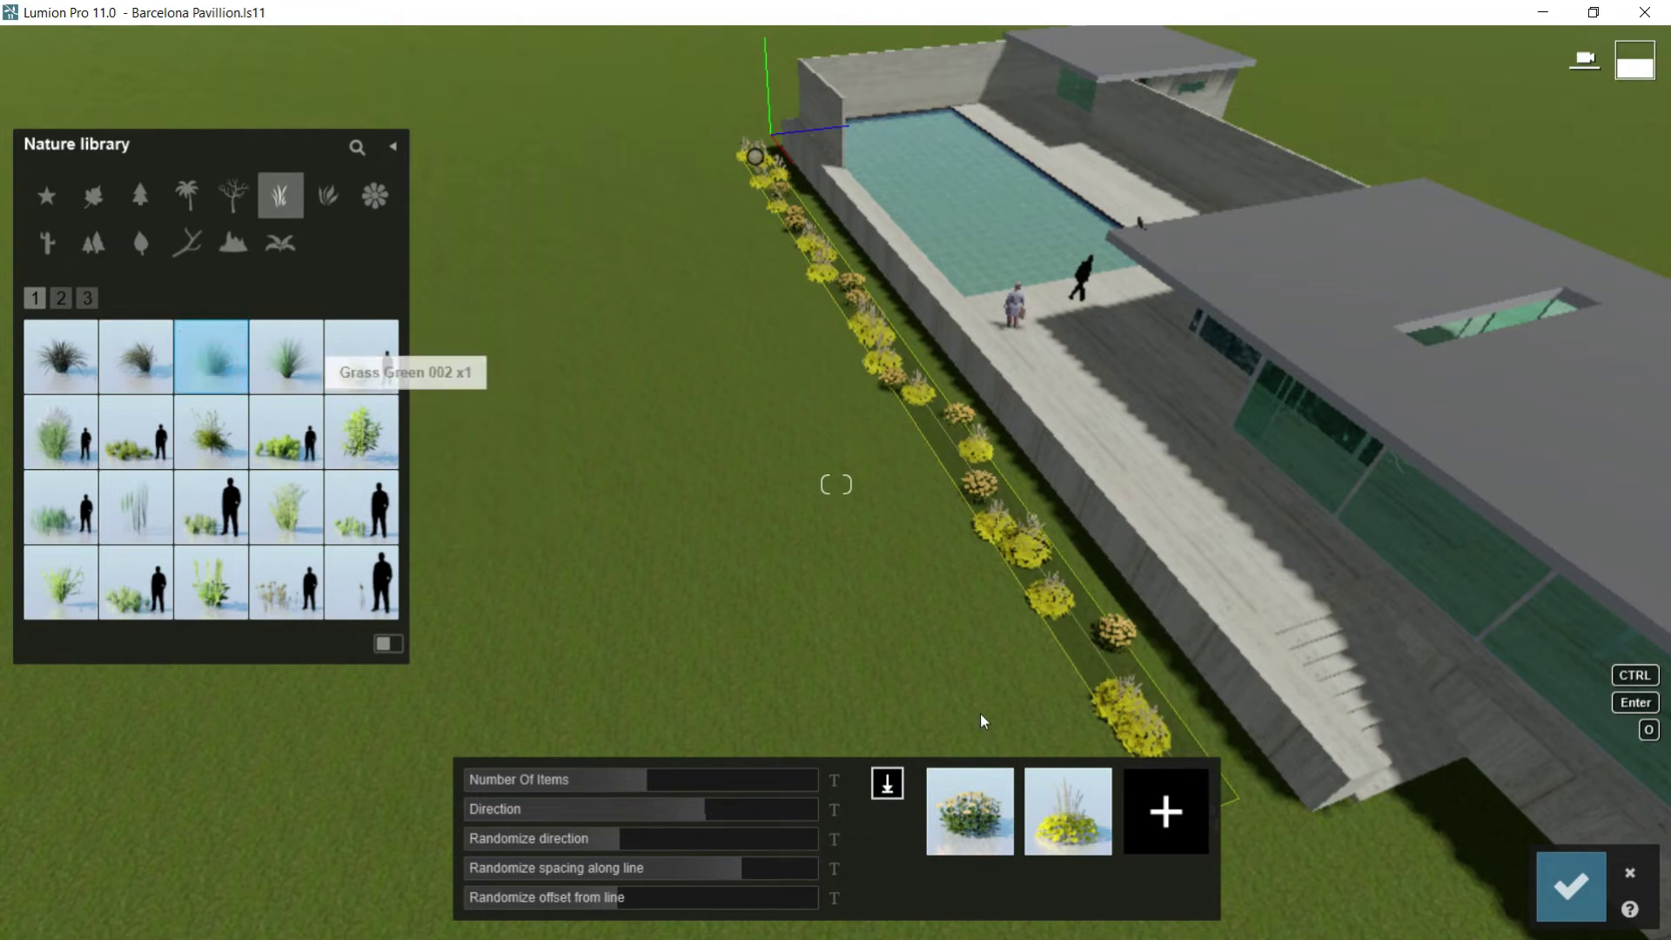
click(1154, 826)
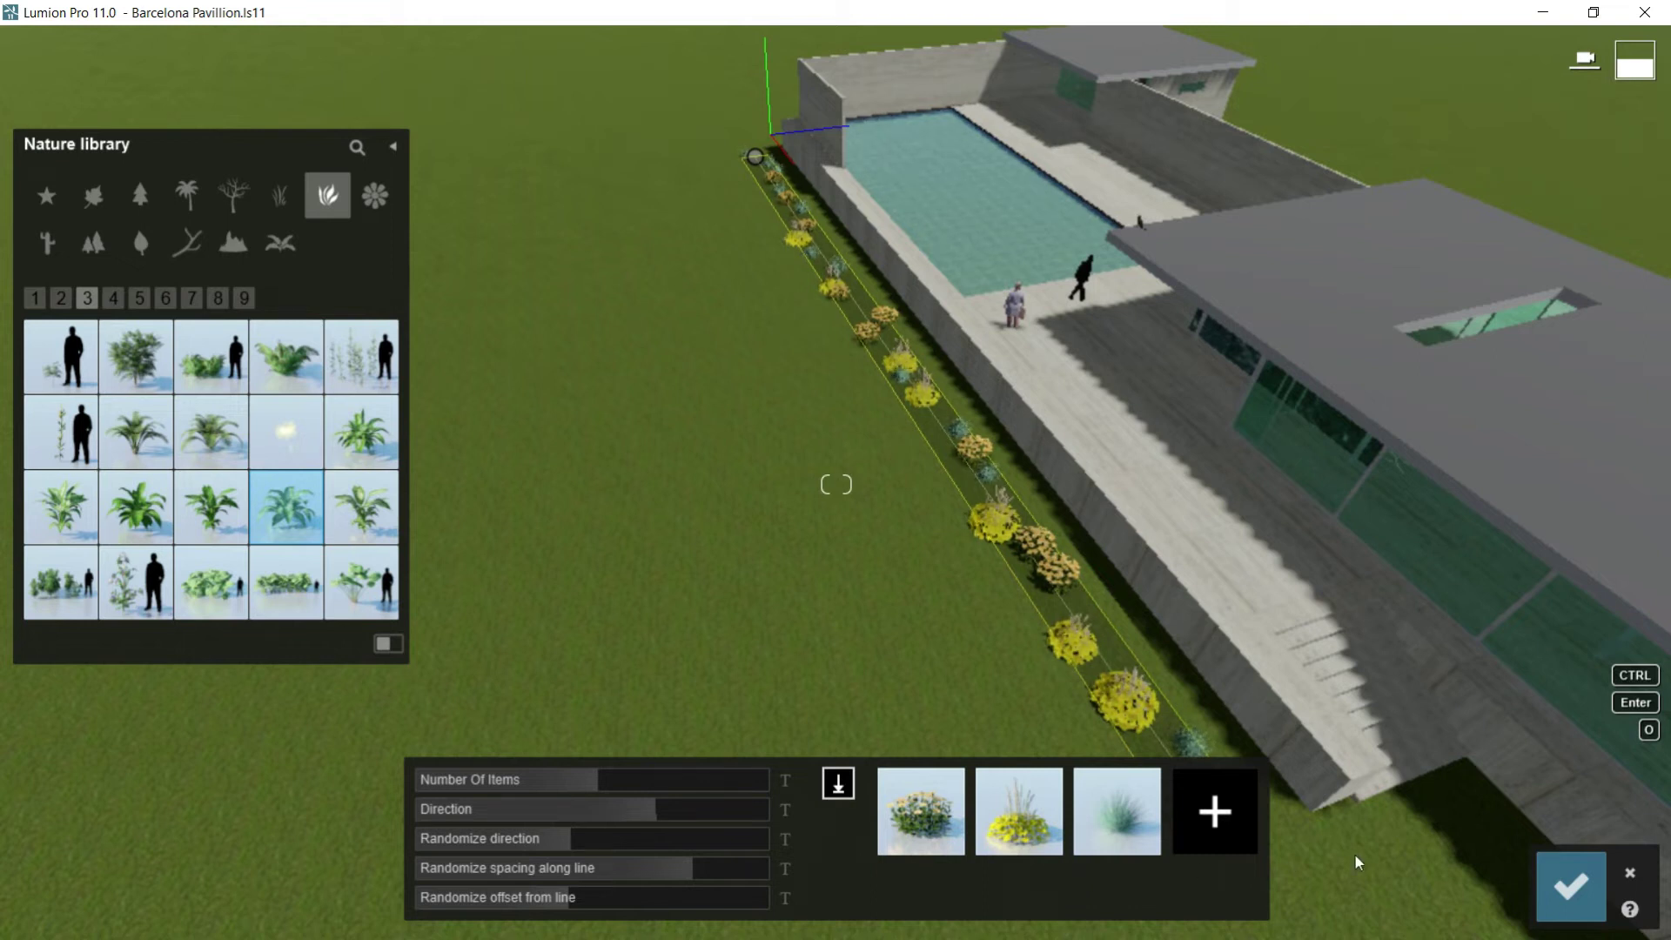
click(1572, 881)
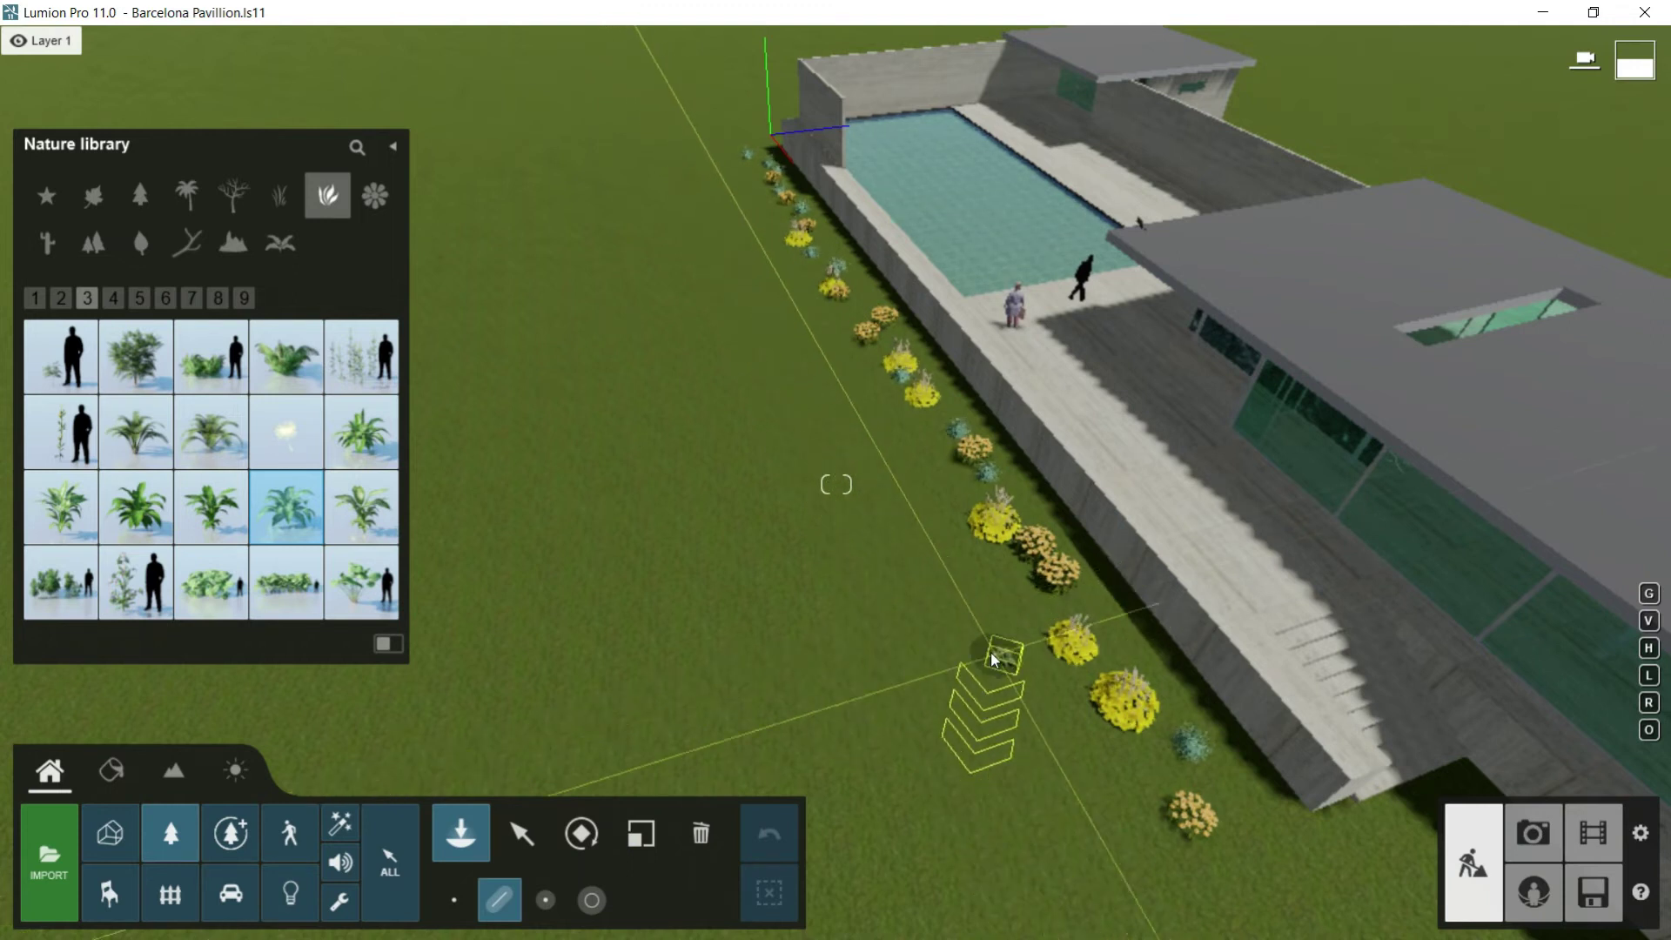
Step: Examine the planted row of mixed flowers and grass along the pavilion's front wall from a low angle and up close
key(w)
right_drag(1020, 734, 1254, 505)
key(a)
key(a)
key(a)
key(d)
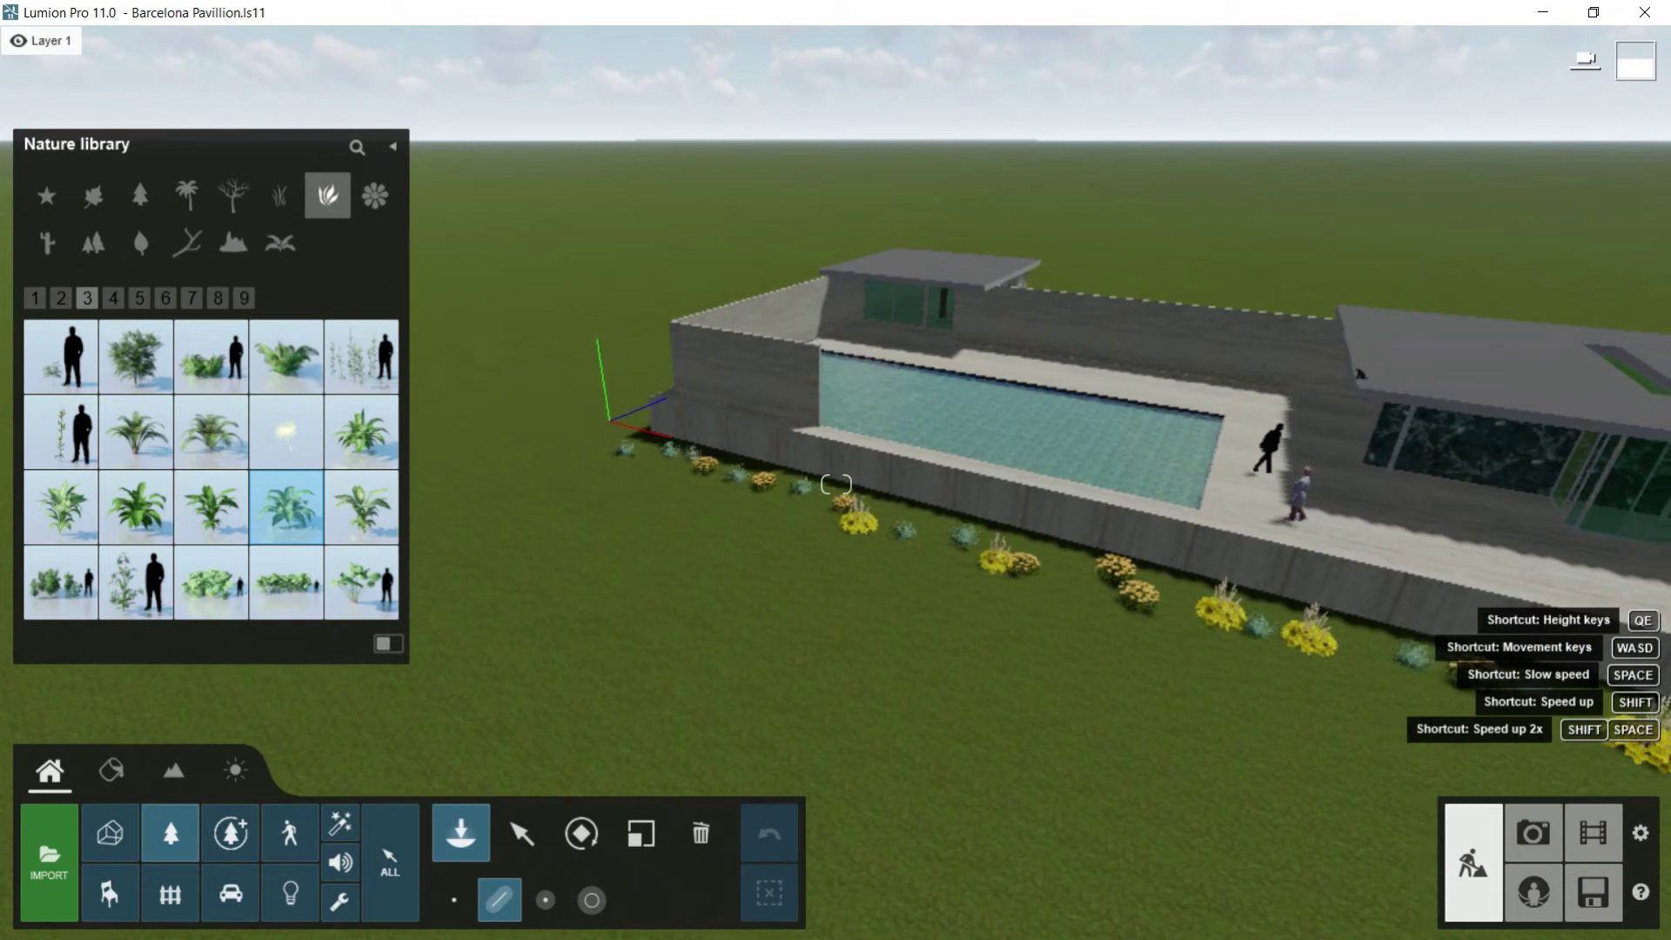
key(a)
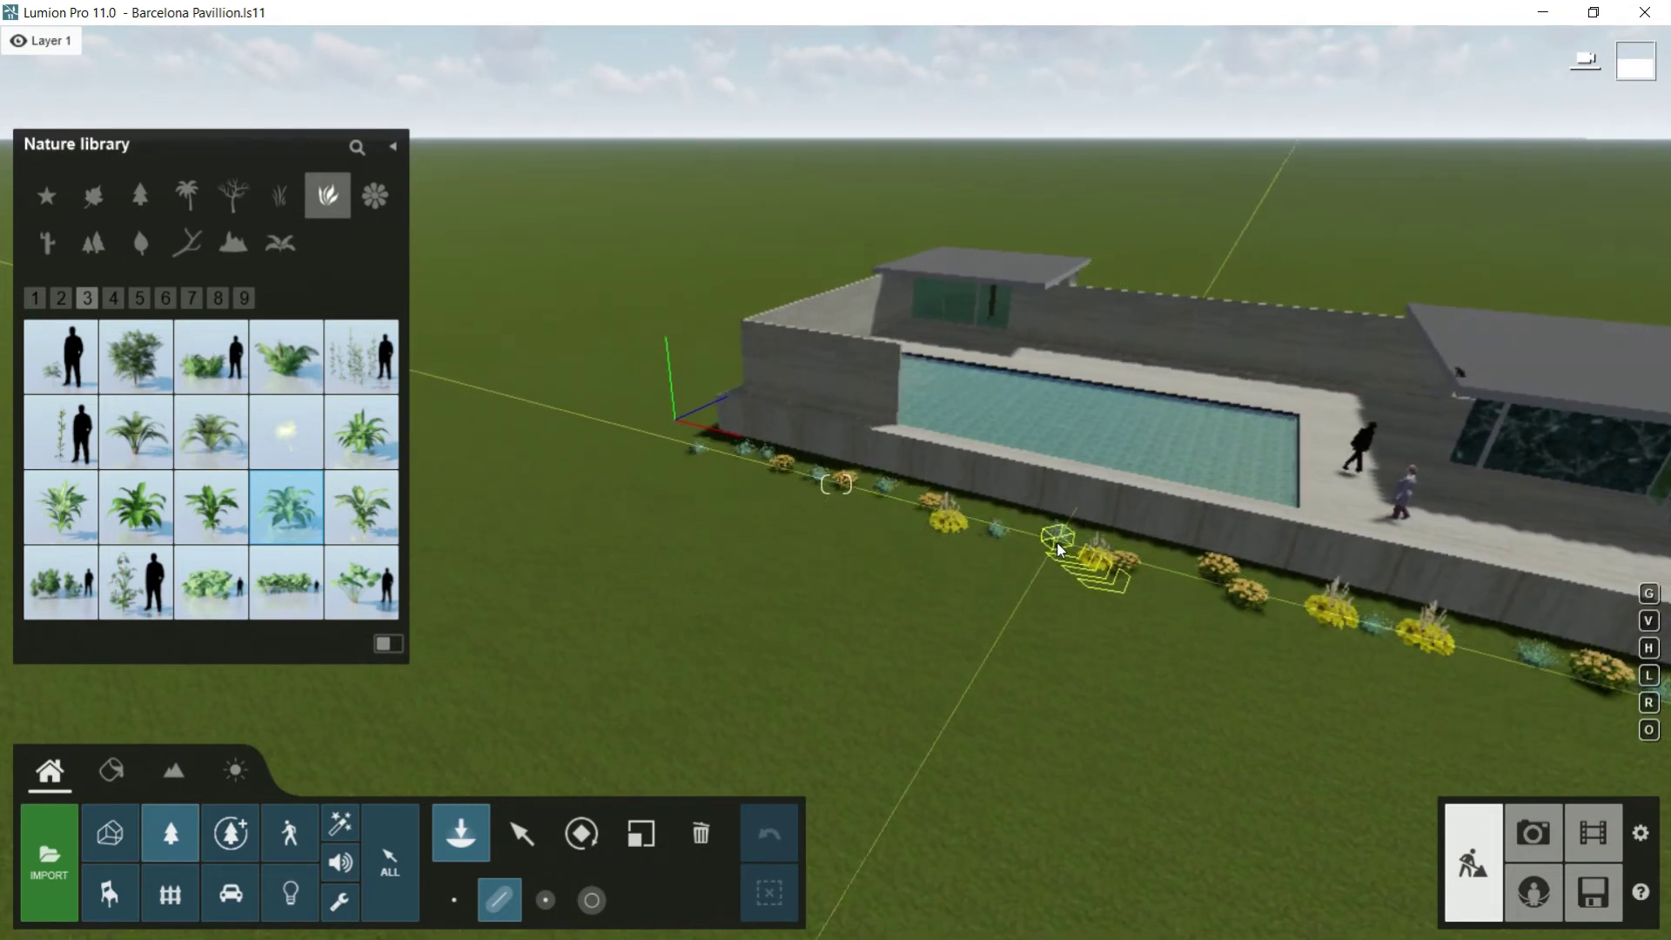
key(w)
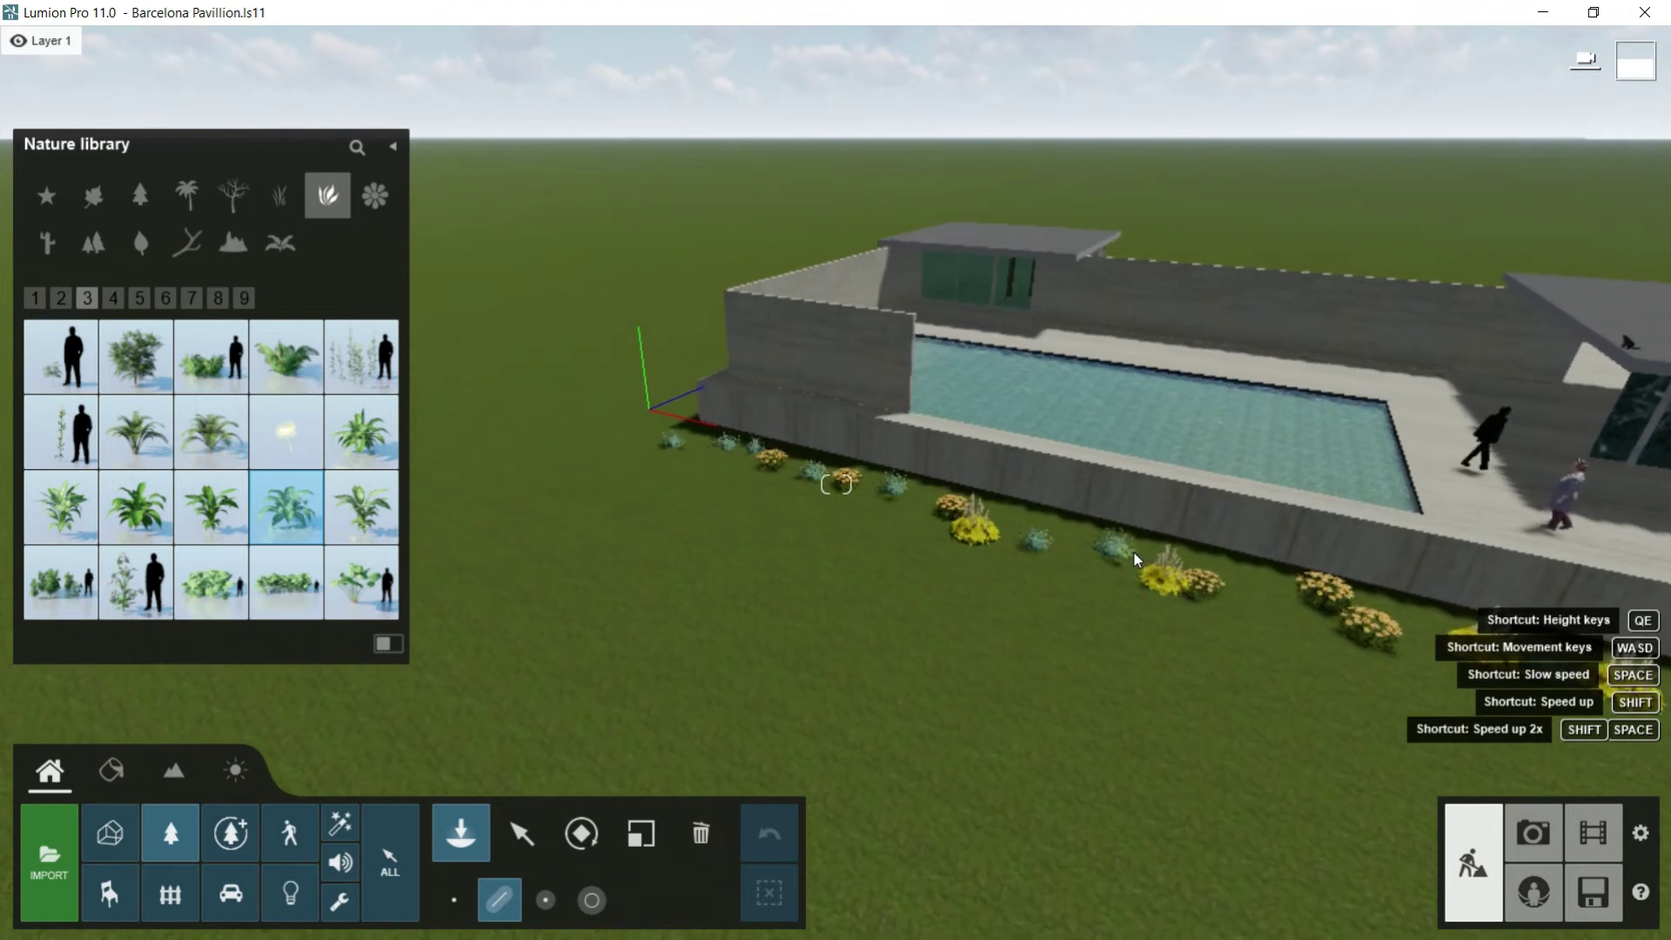
key(w)
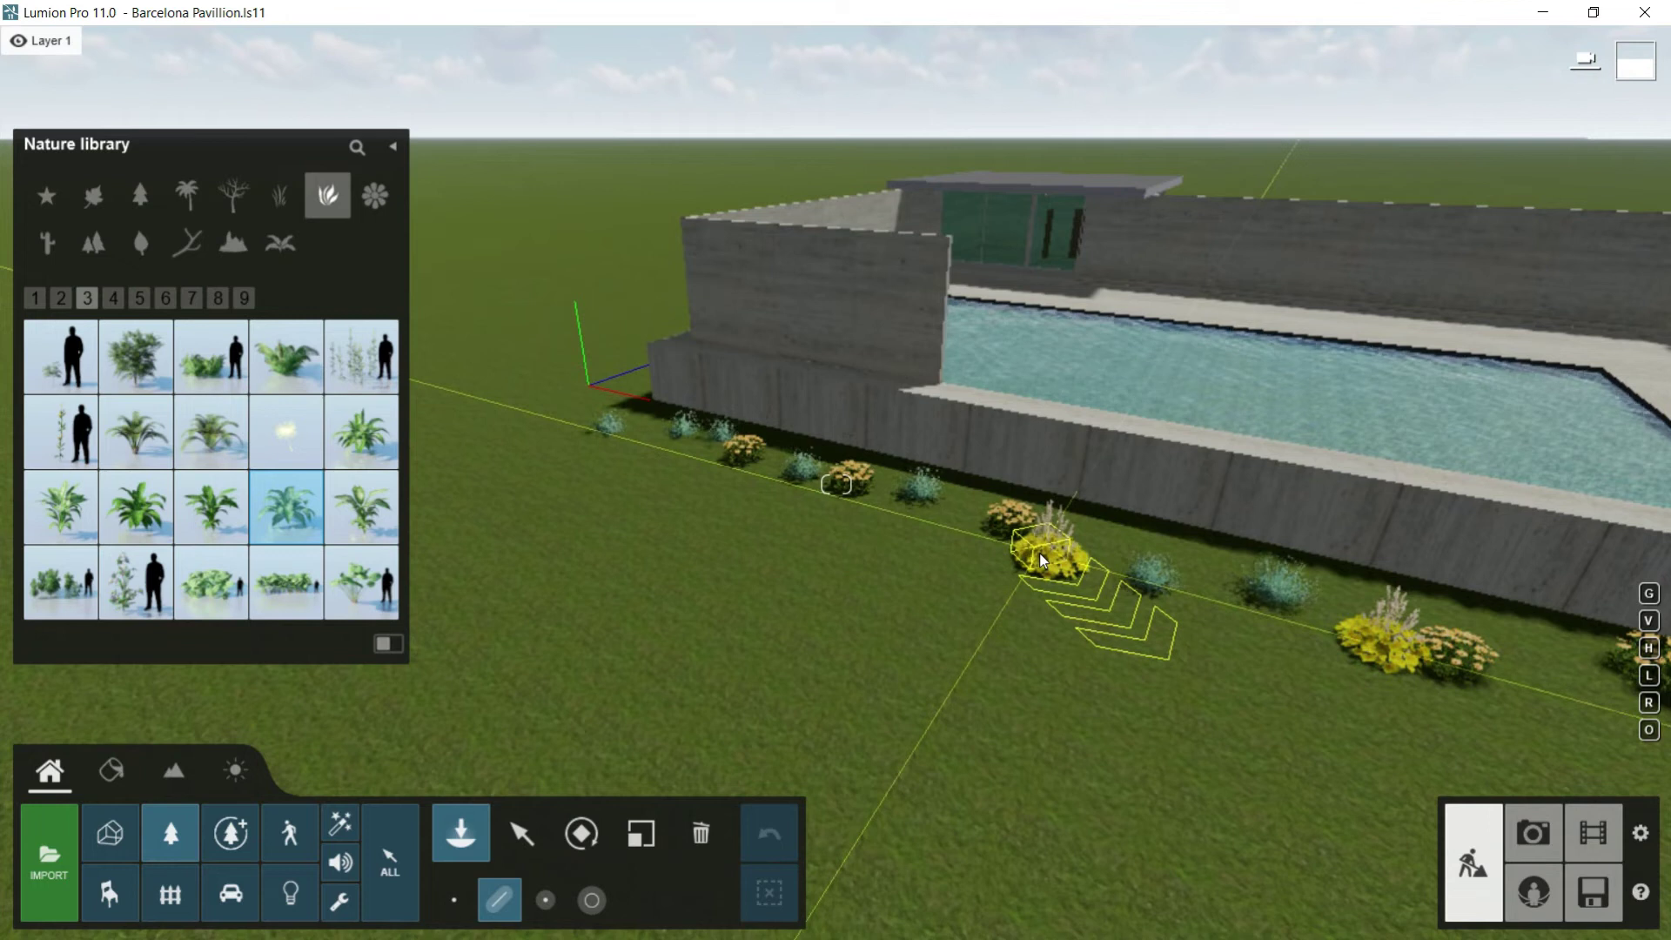
click(651, 528)
key(s)
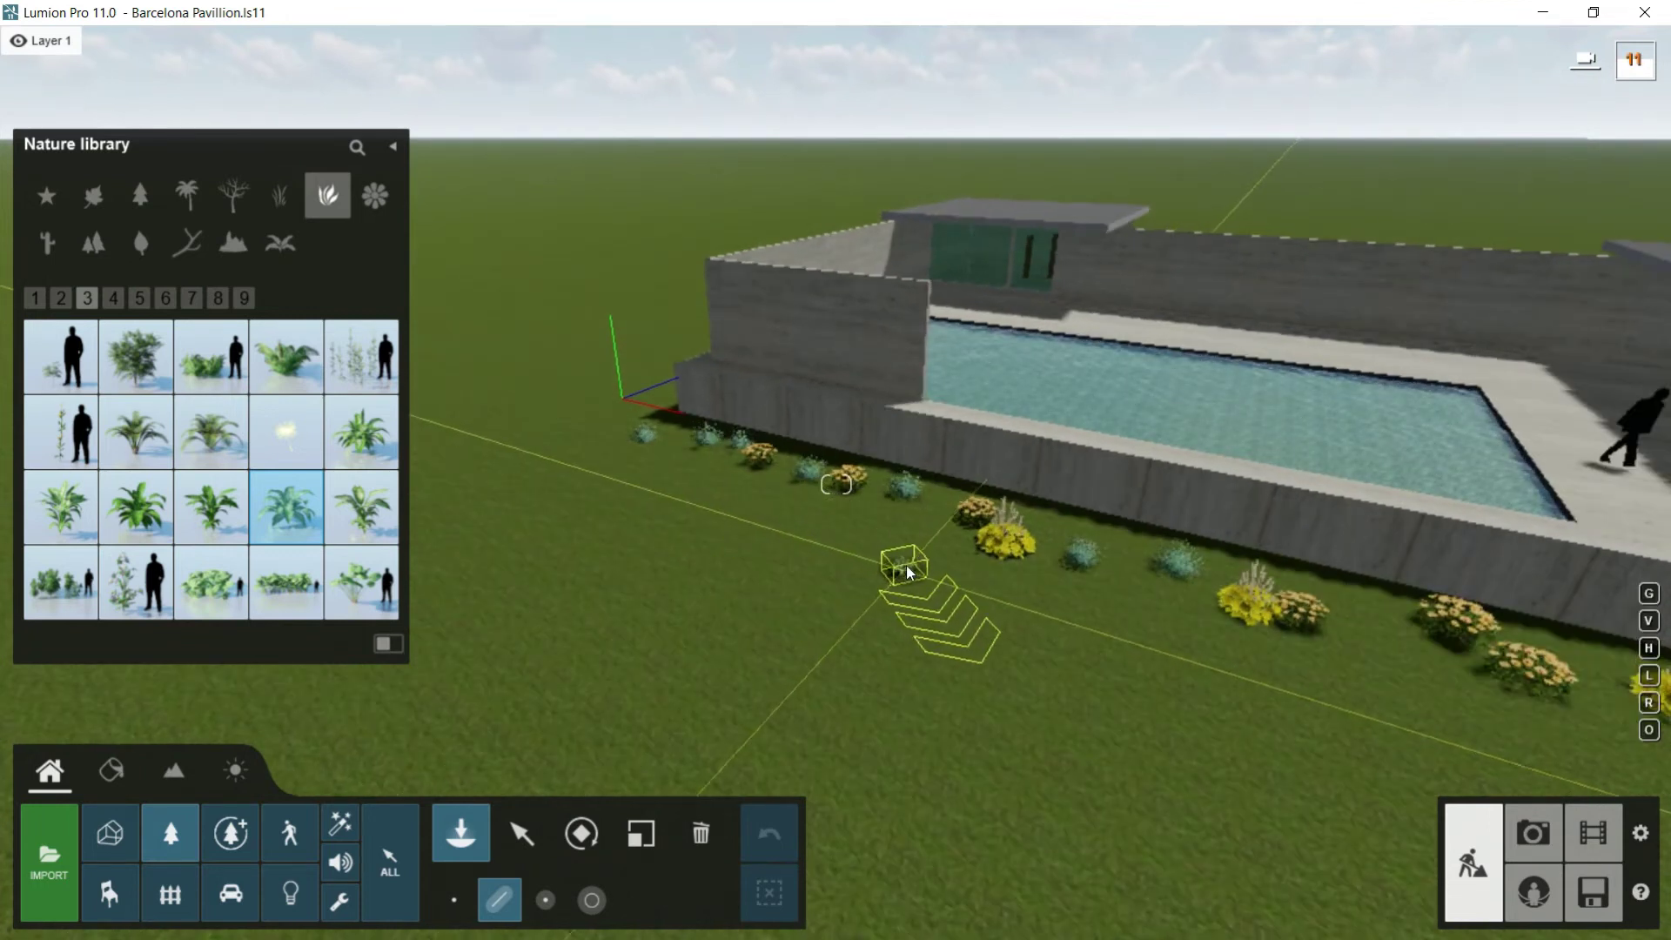
Step: Try selecting a single Blue Fescue in the planted row to check that the plants are individual objects
click(522, 834)
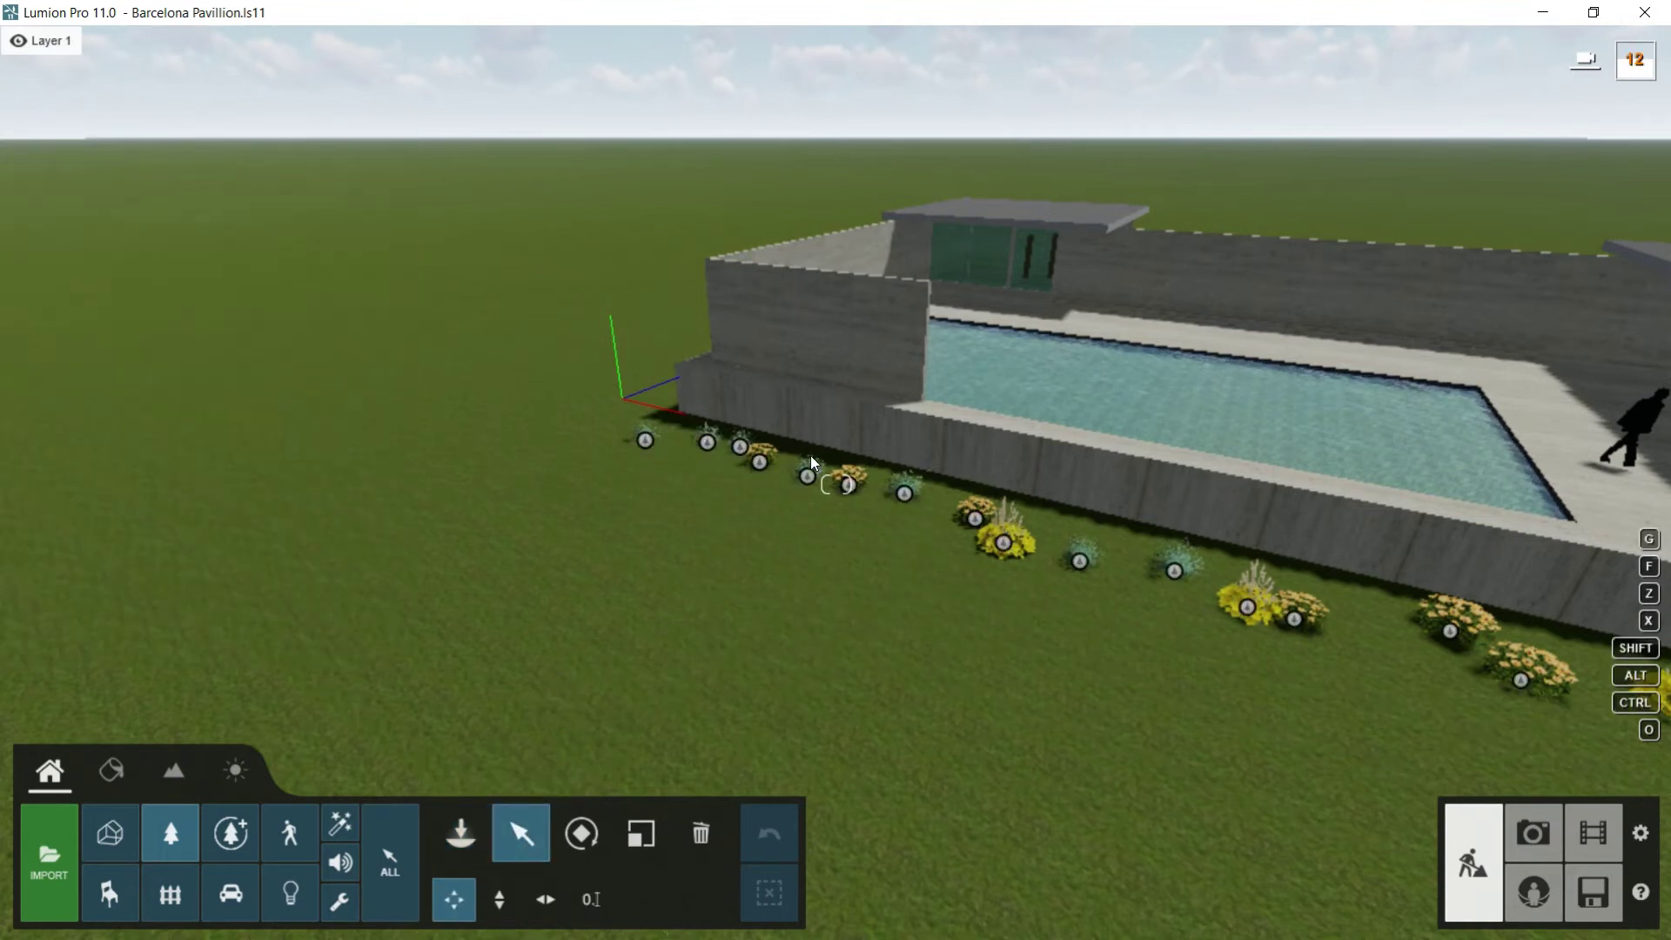
click(1176, 571)
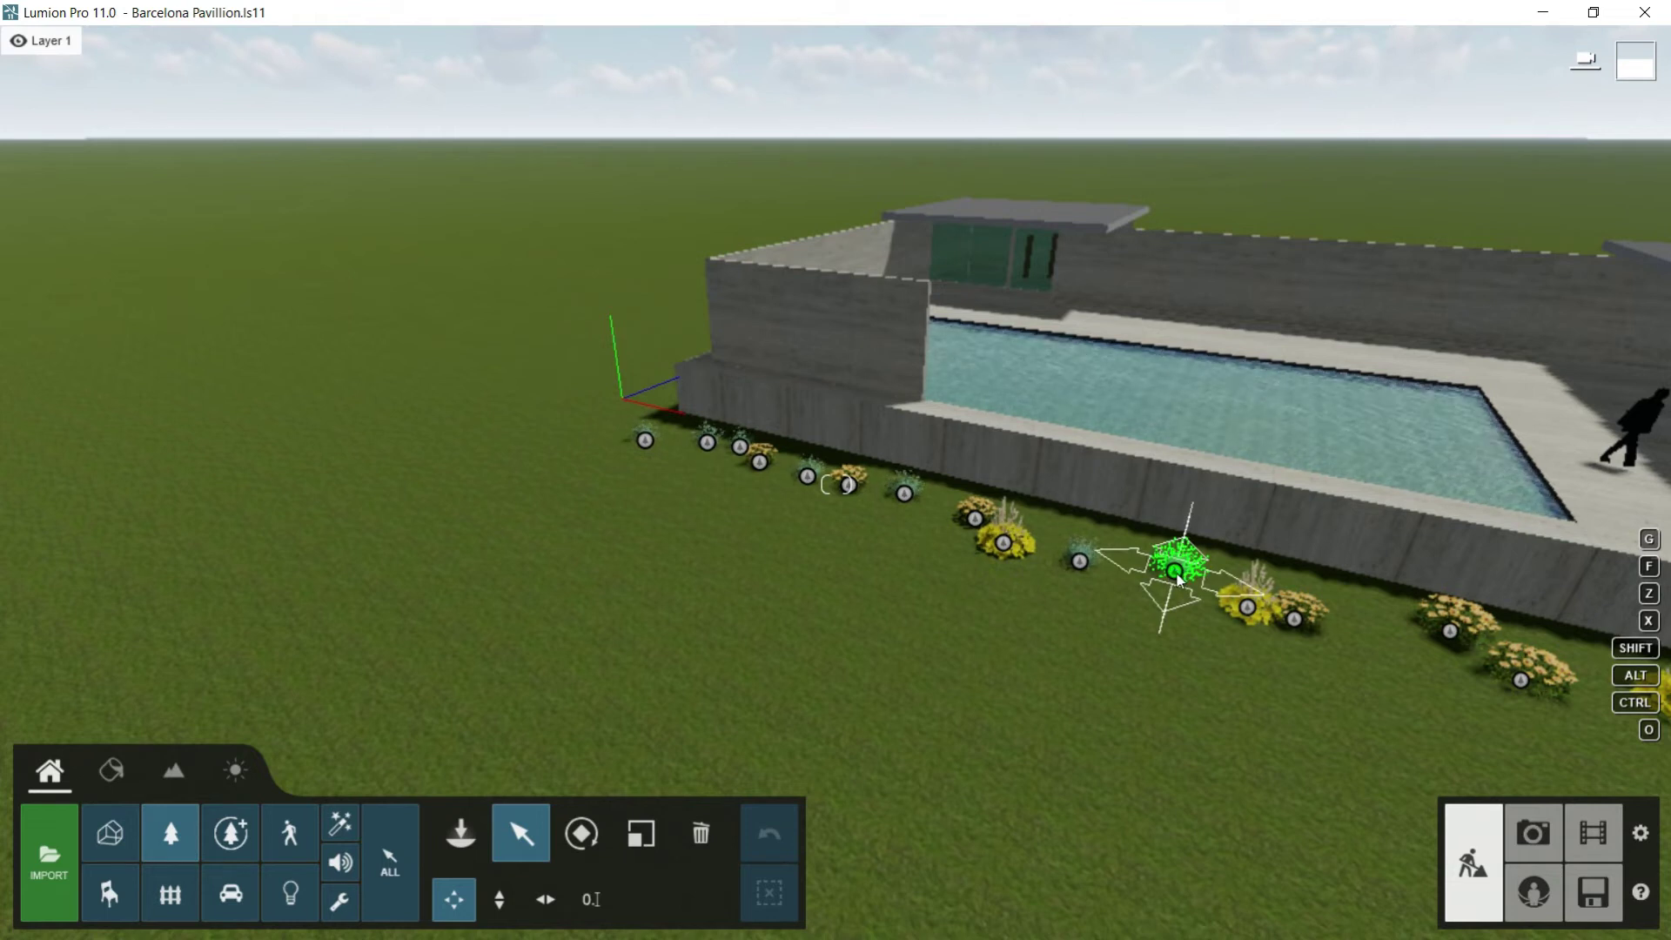
click(1154, 575)
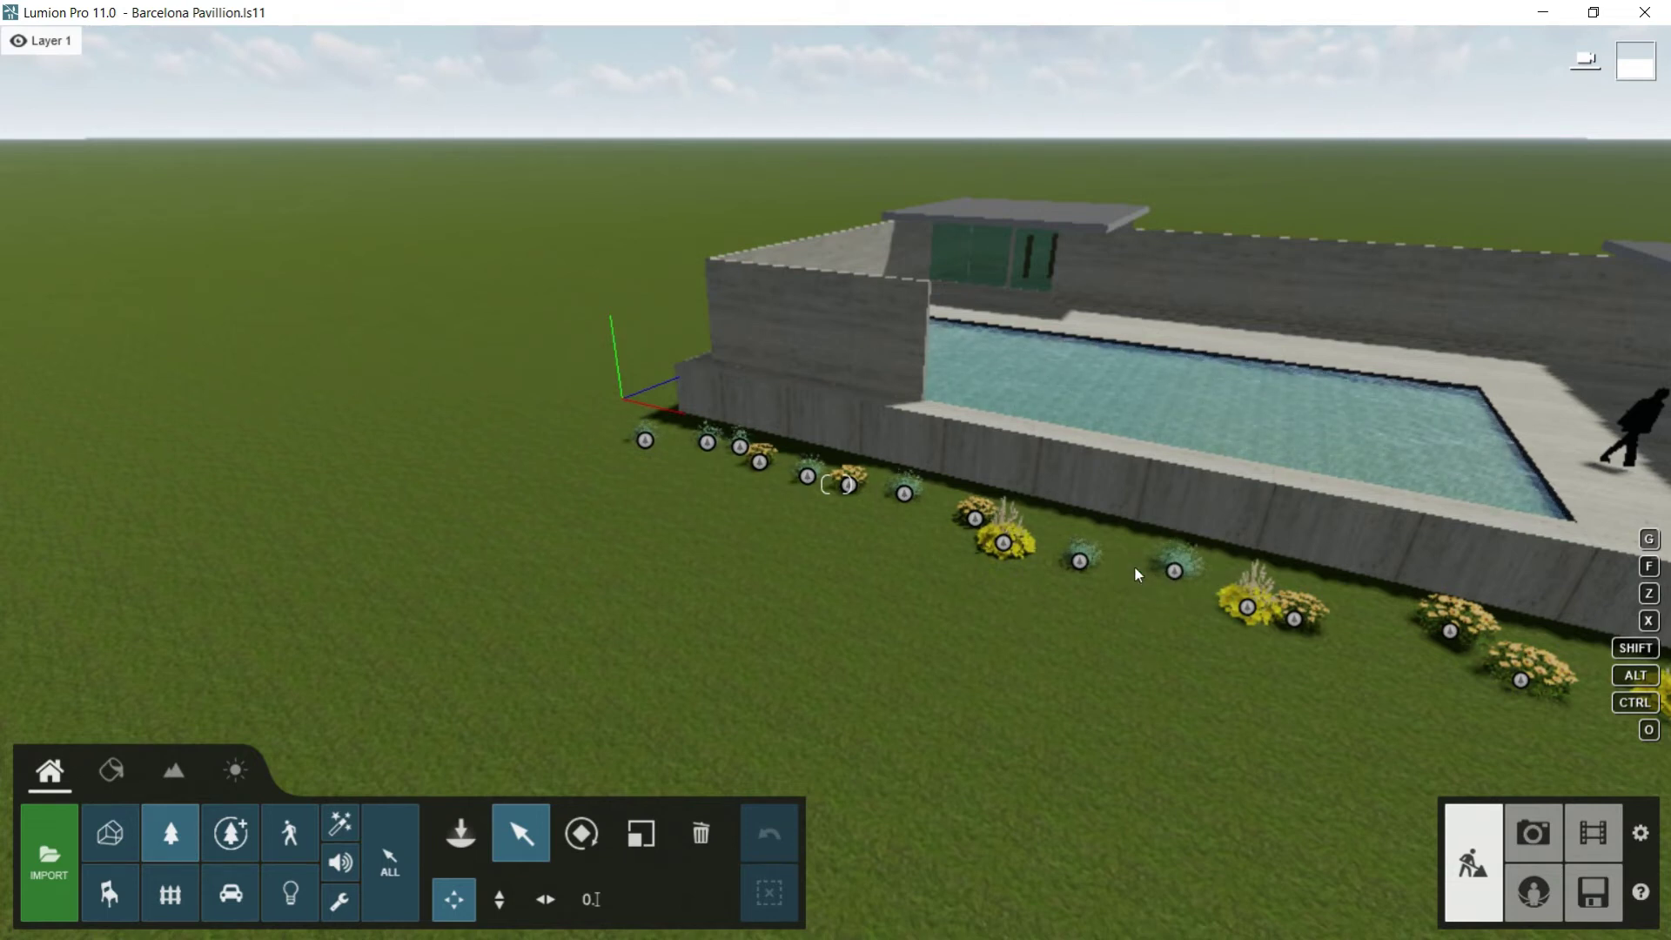
Step: Place a cluster of Alexandra Palm Large trees on the lawn in front of the pool end of the pavilion, using cluster placement
right_drag(1137, 571, 1210, 640)
key(s)
key(s)
right_drag(663, 653, 663, 663)
key(s)
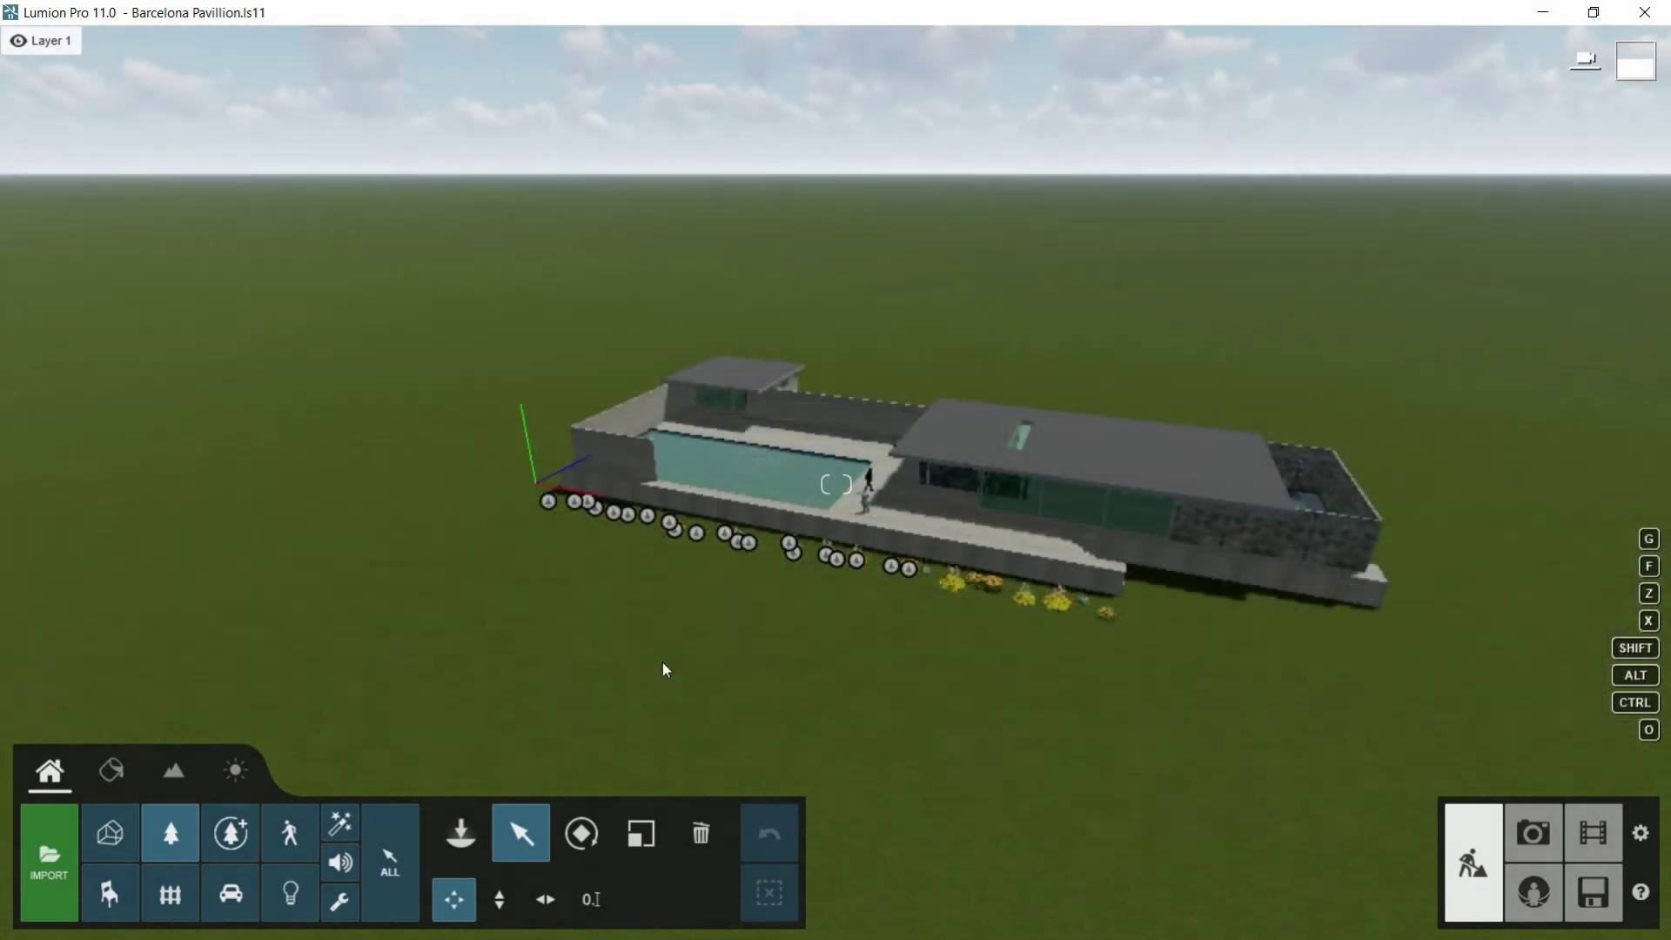
click(463, 838)
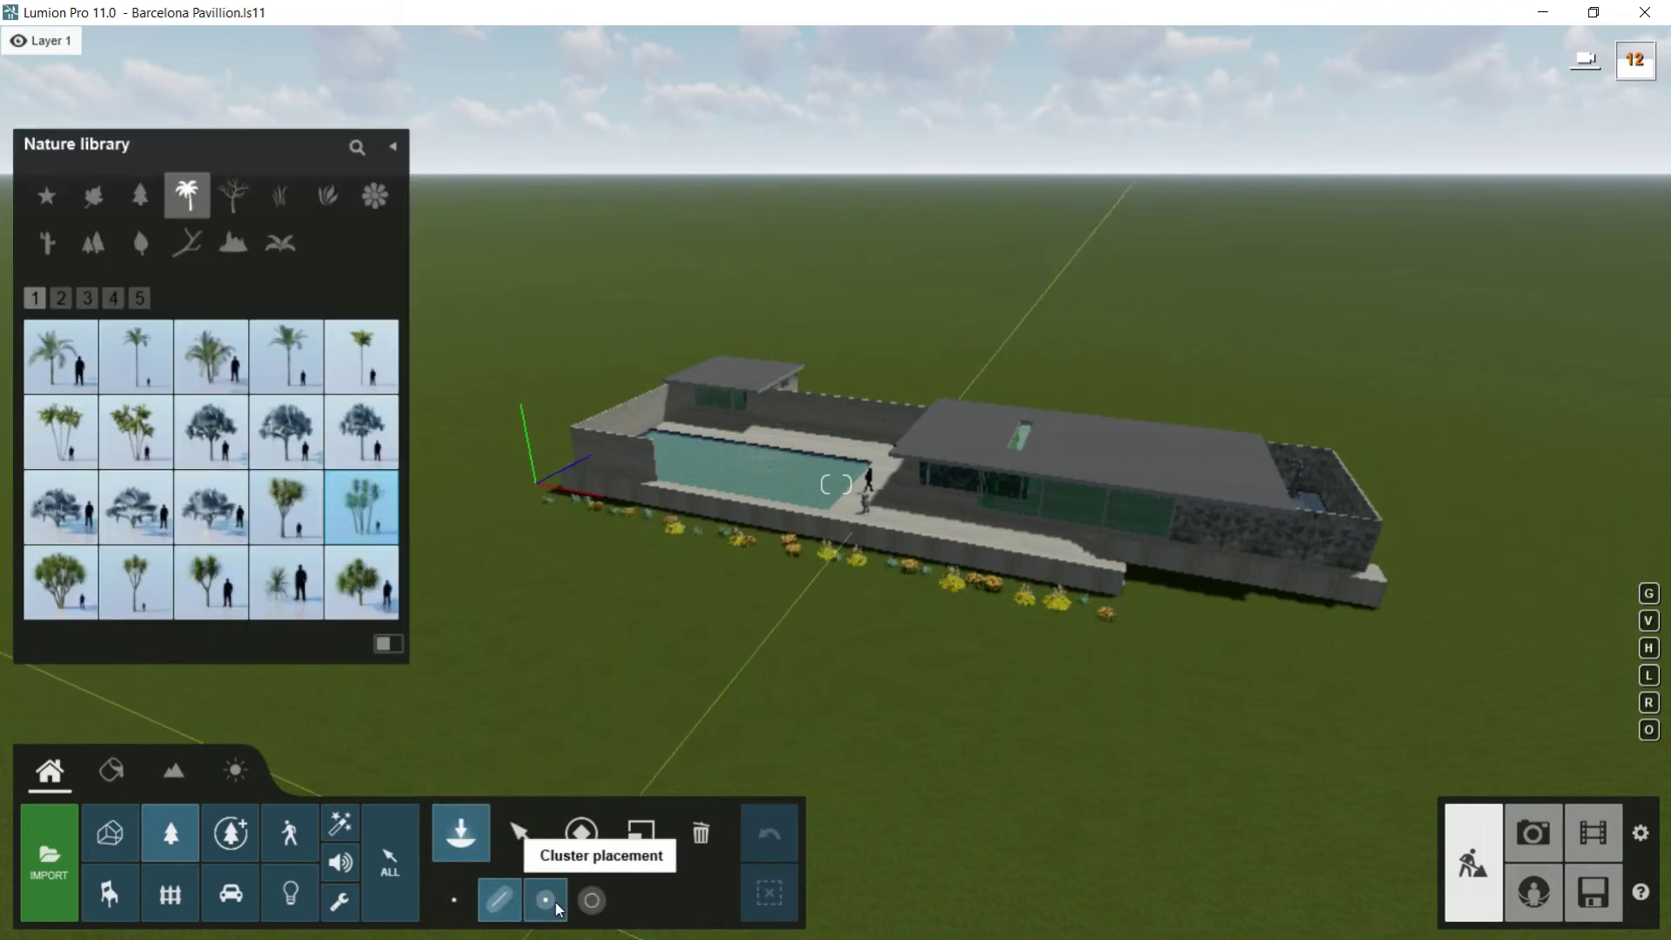
click(551, 898)
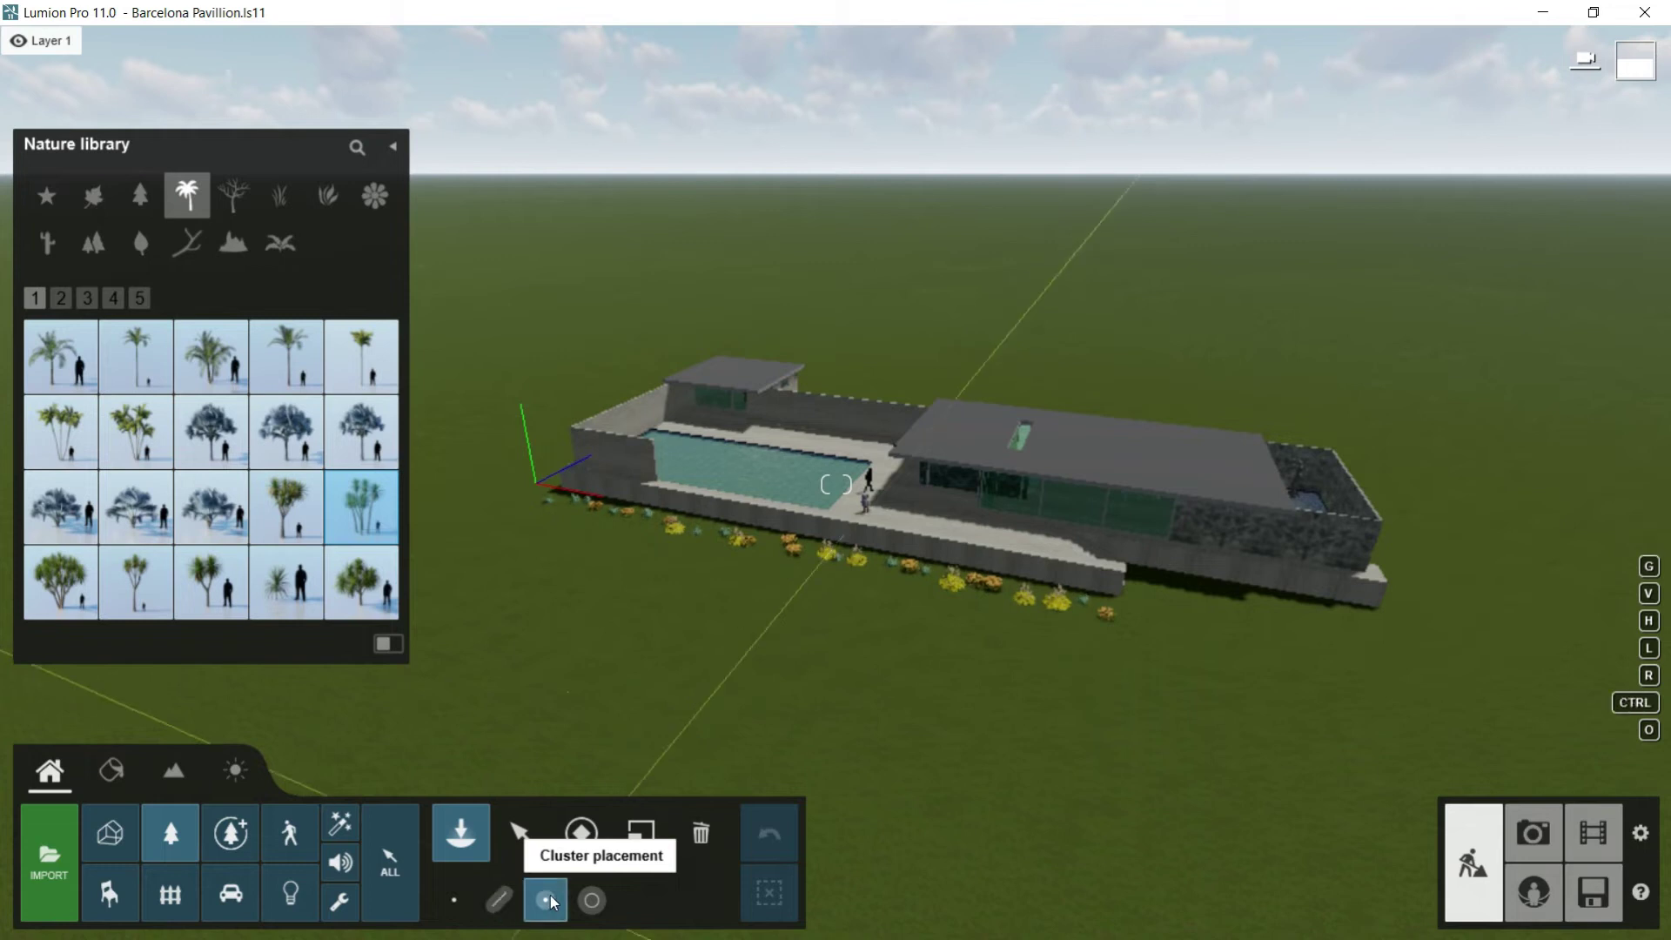
mouse_move(213, 440)
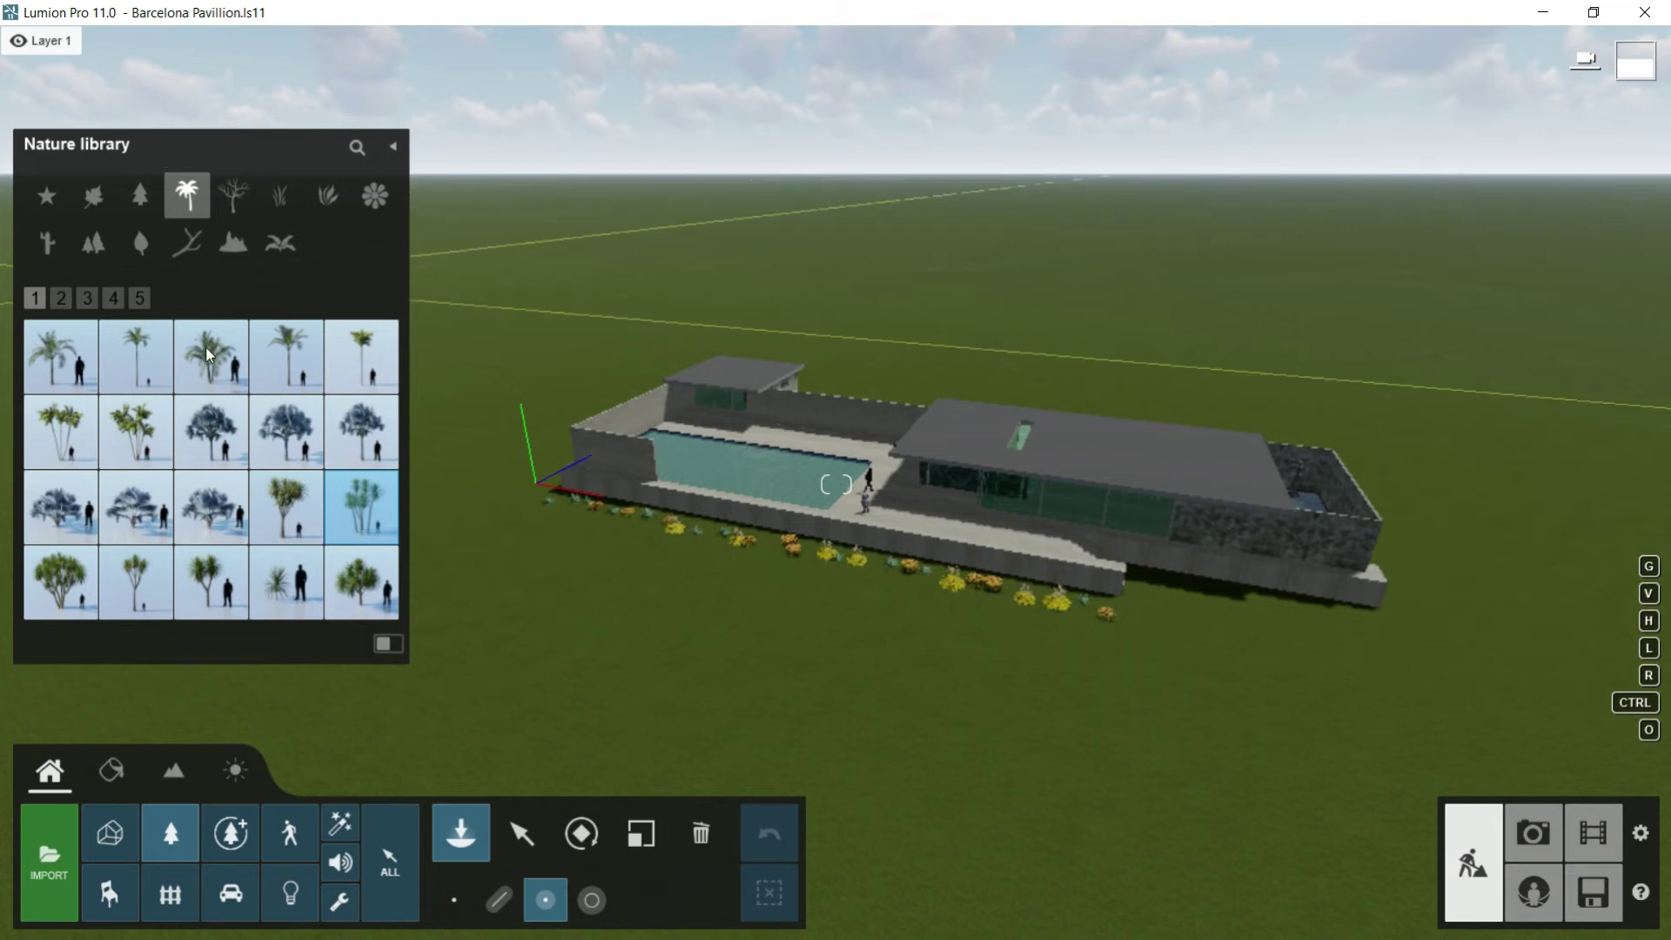
mouse_move(217, 393)
mouse_move(108, 457)
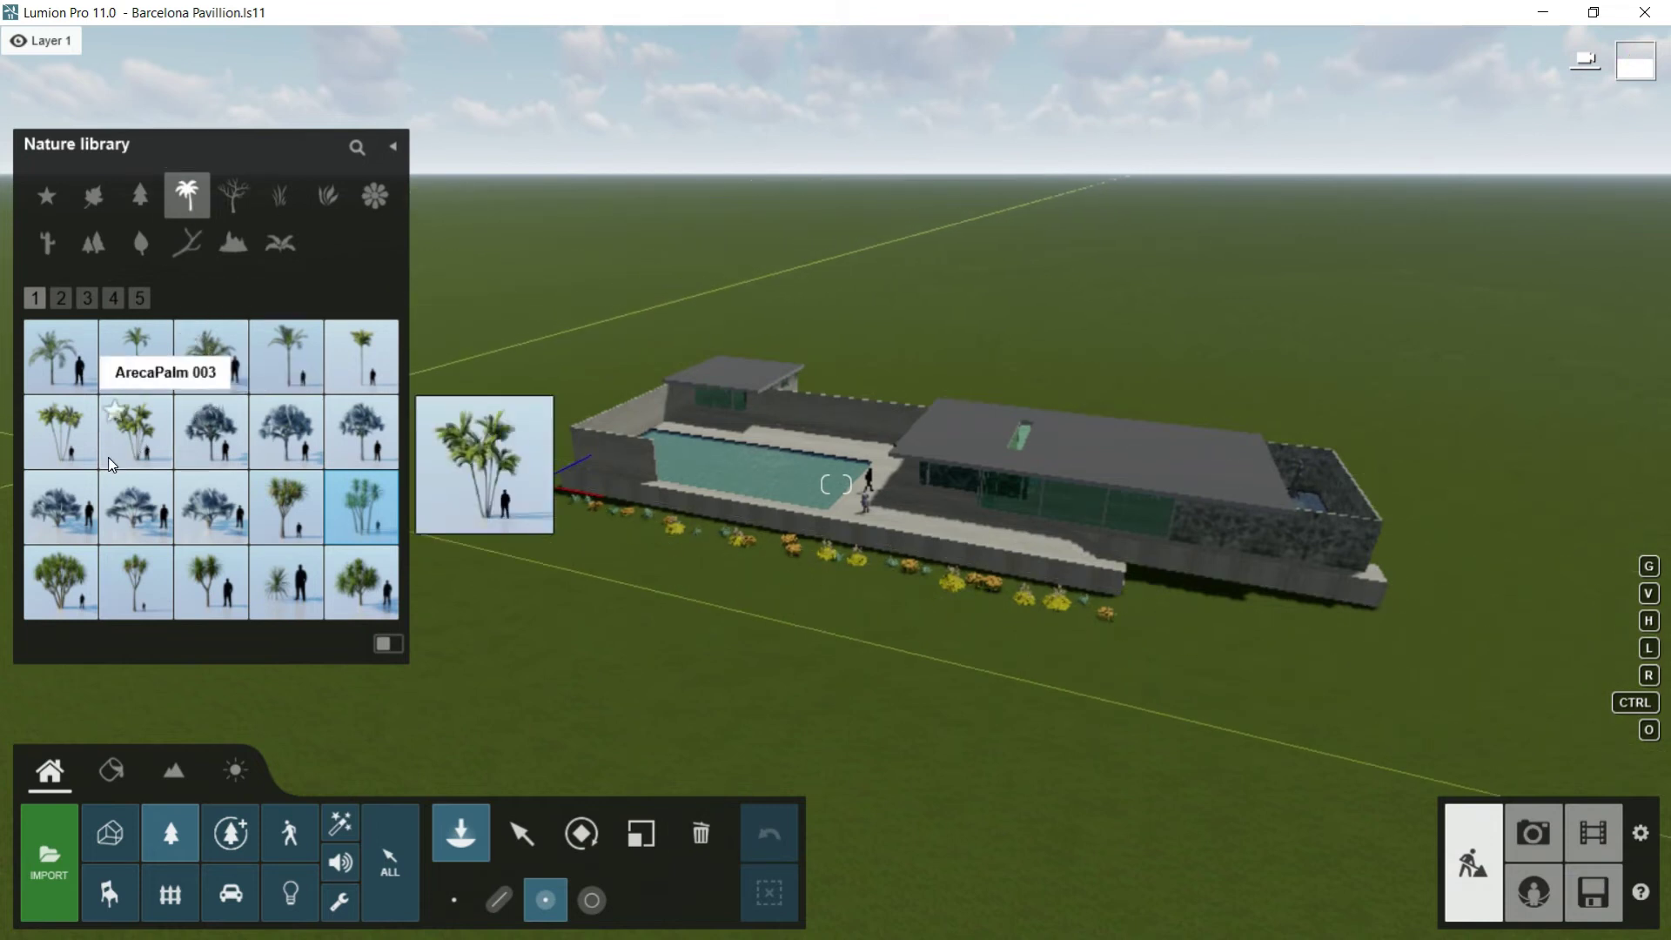
mouse_move(294, 377)
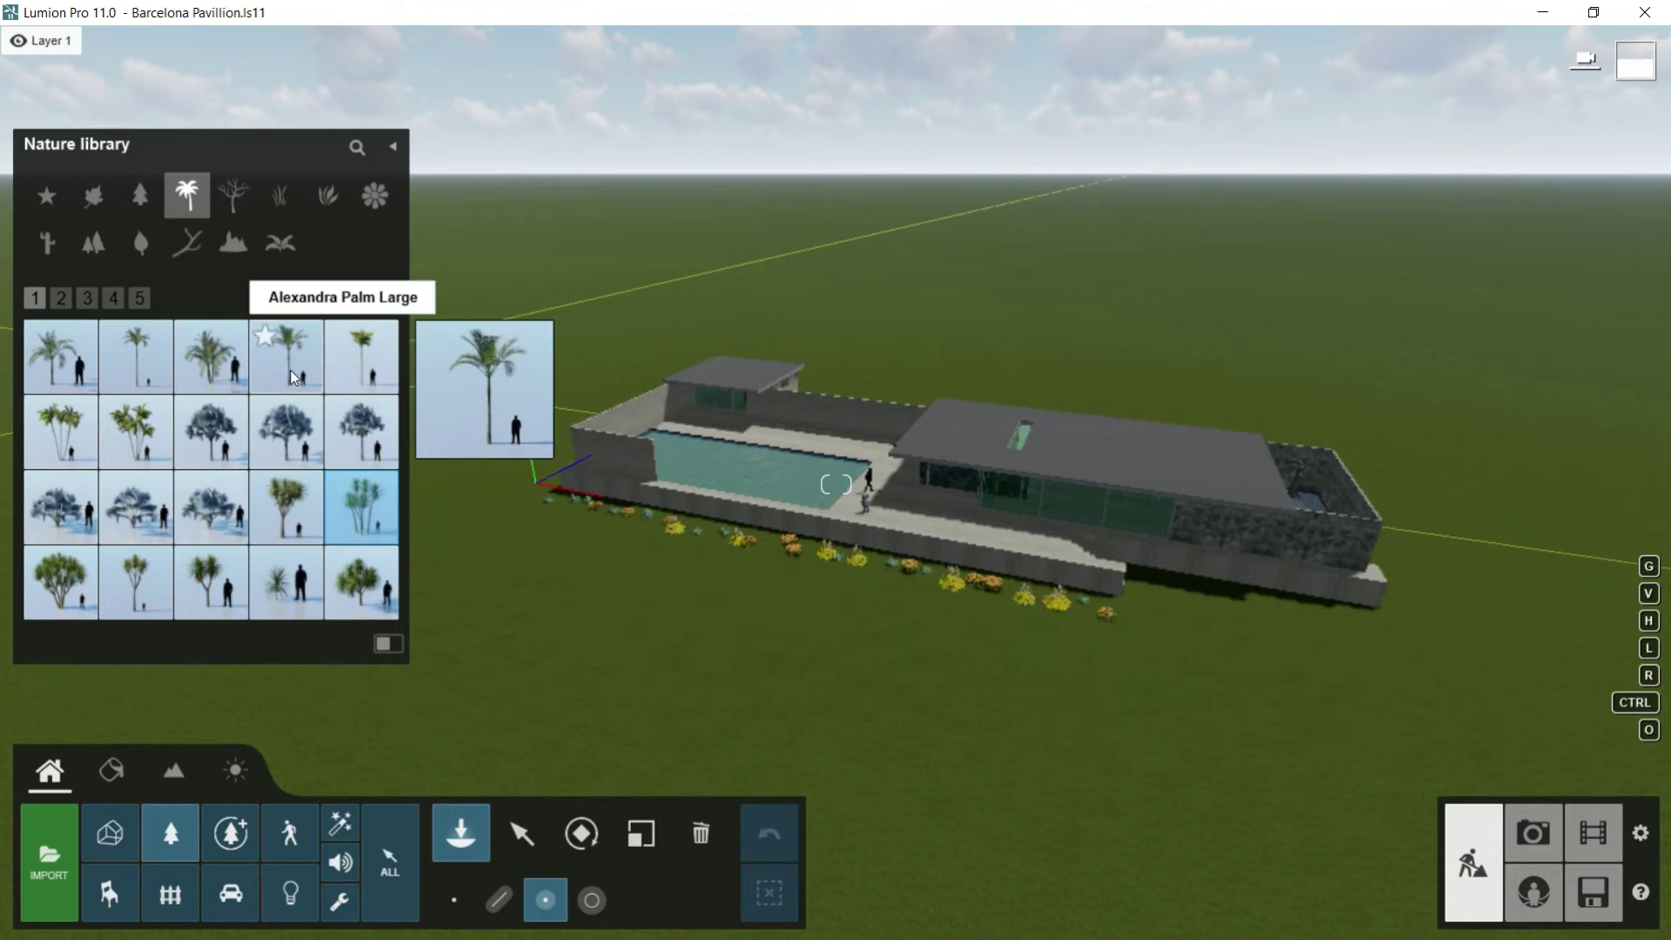
click(294, 377)
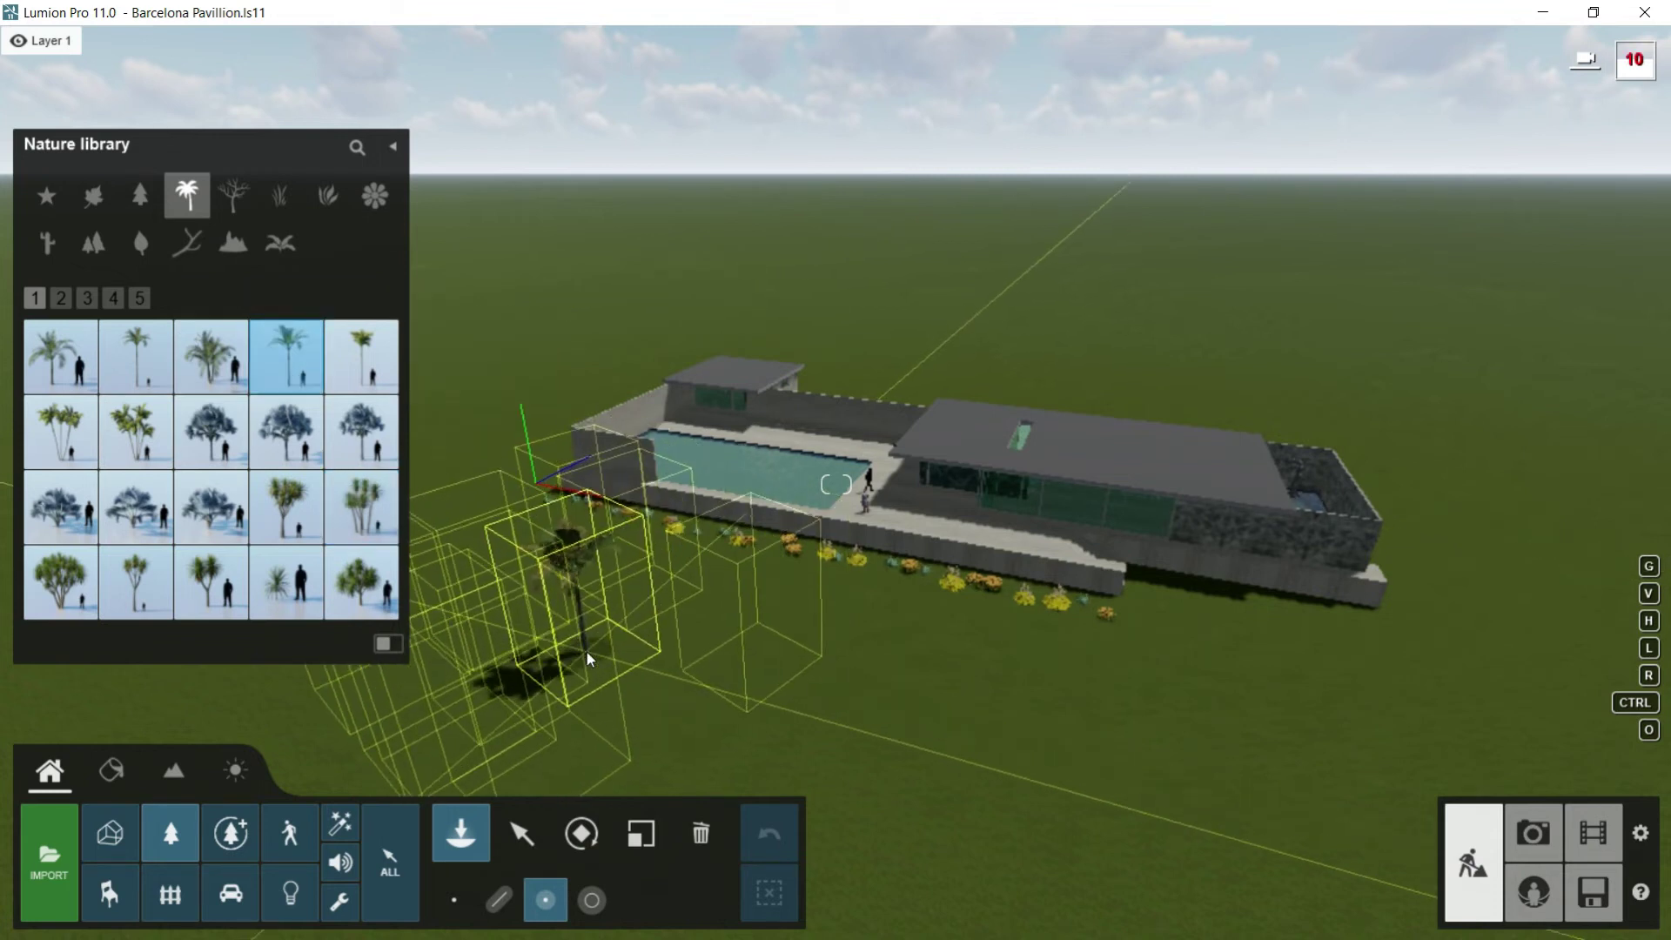
click(586, 652)
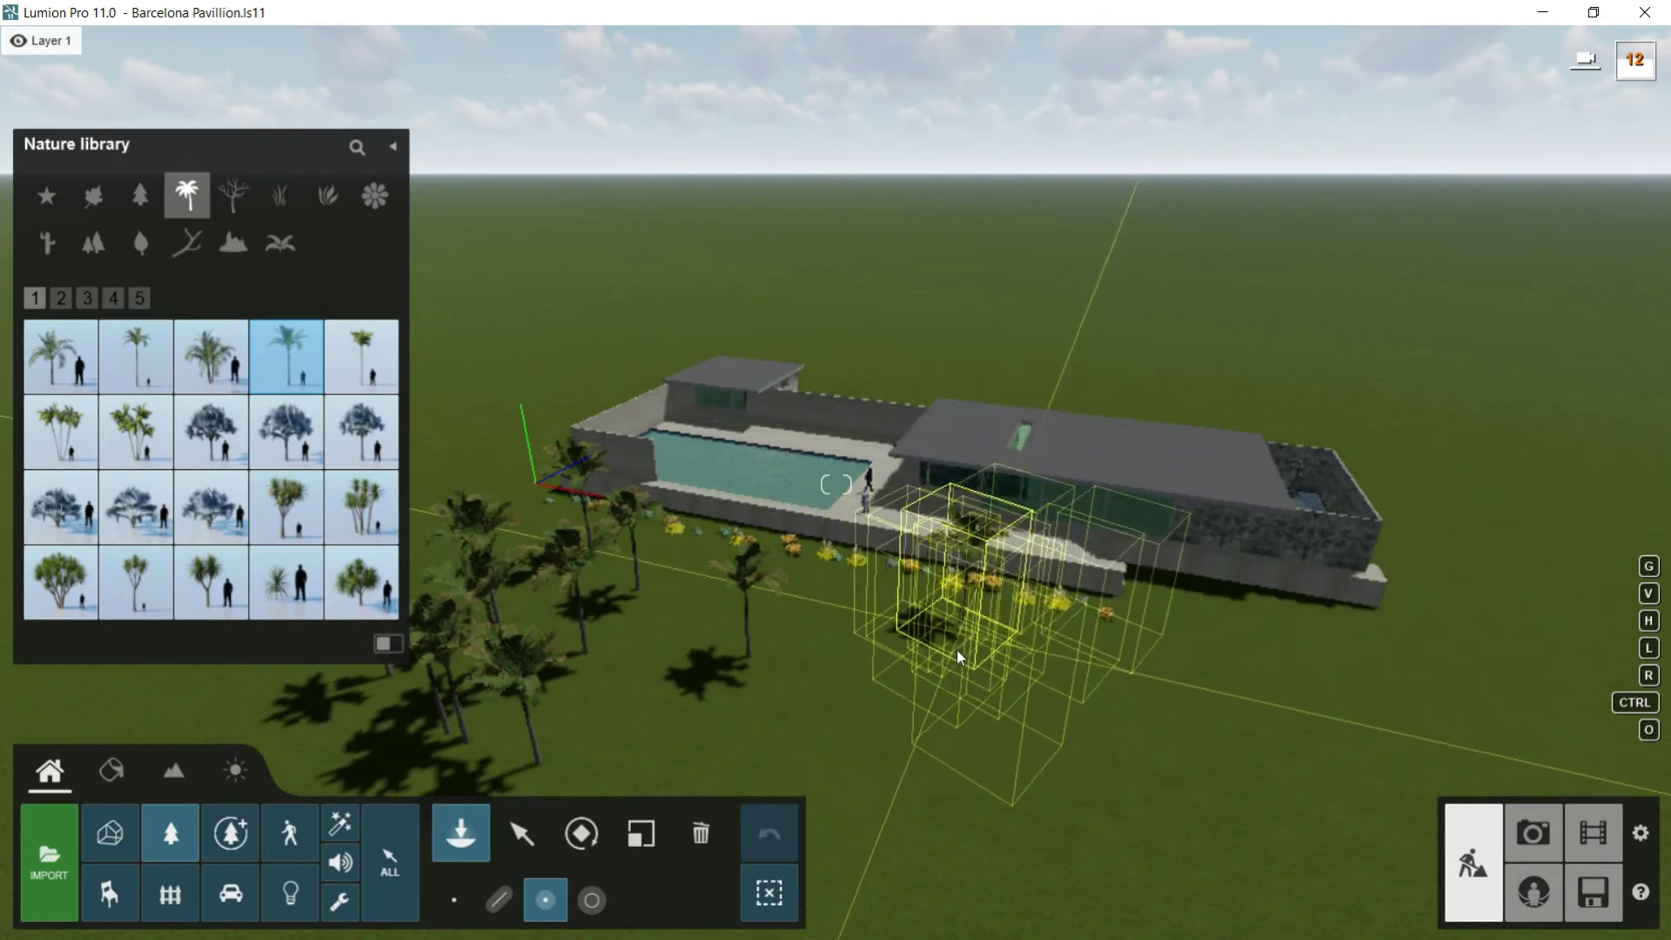
right_drag(952, 654, 1006, 696)
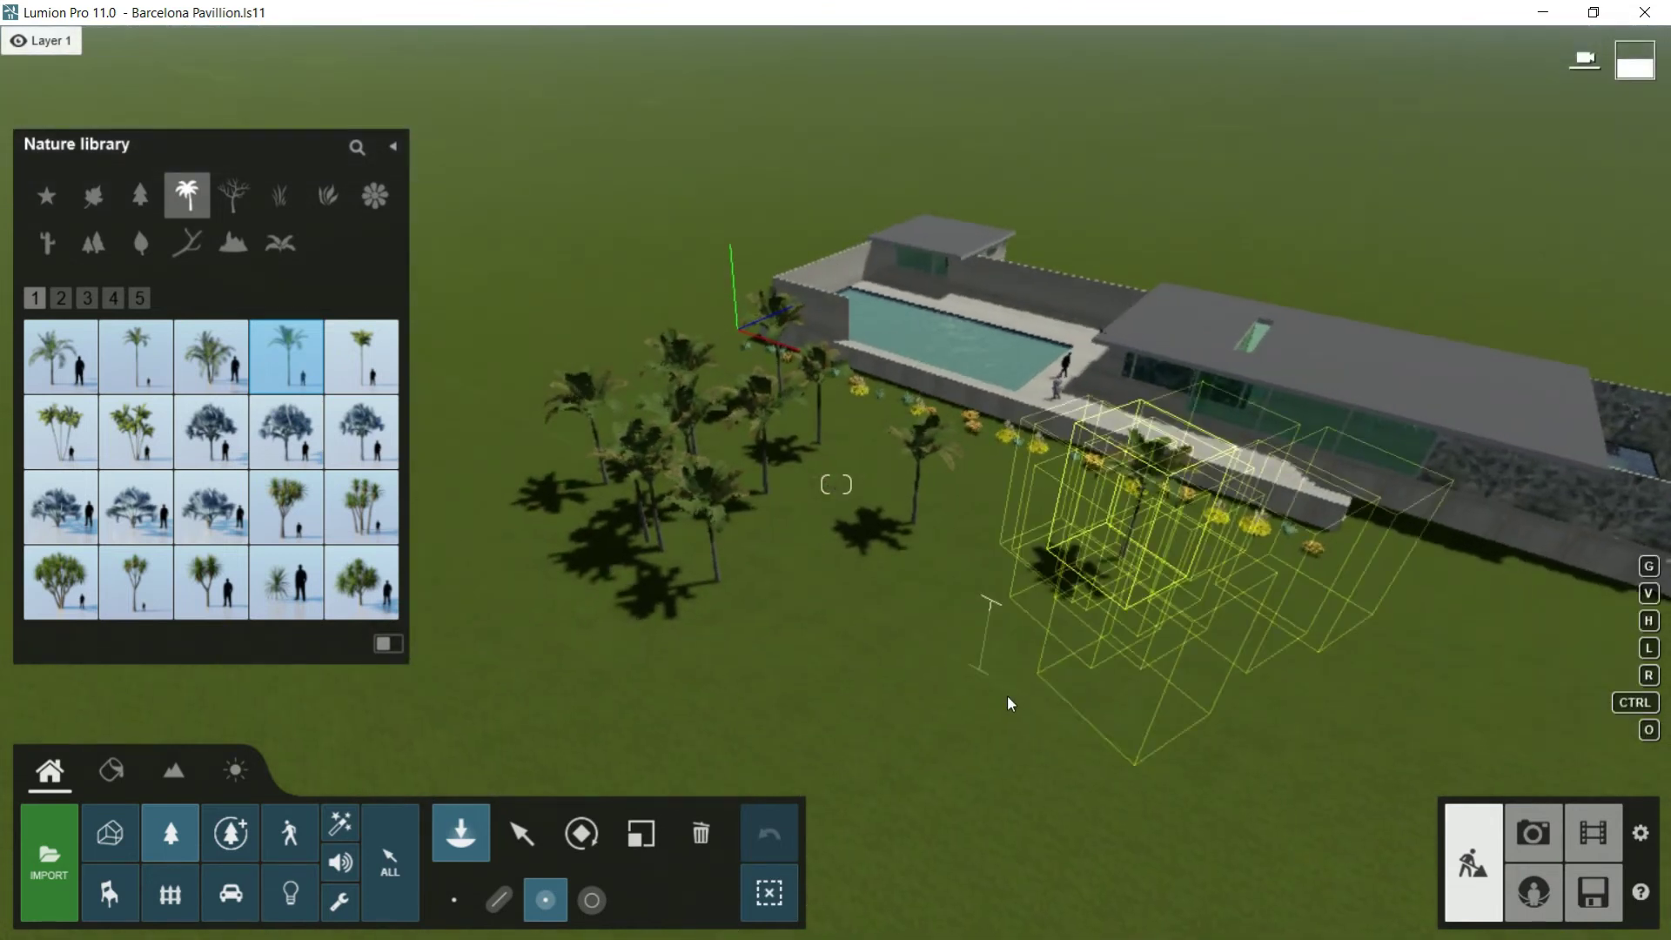
key(Escape)
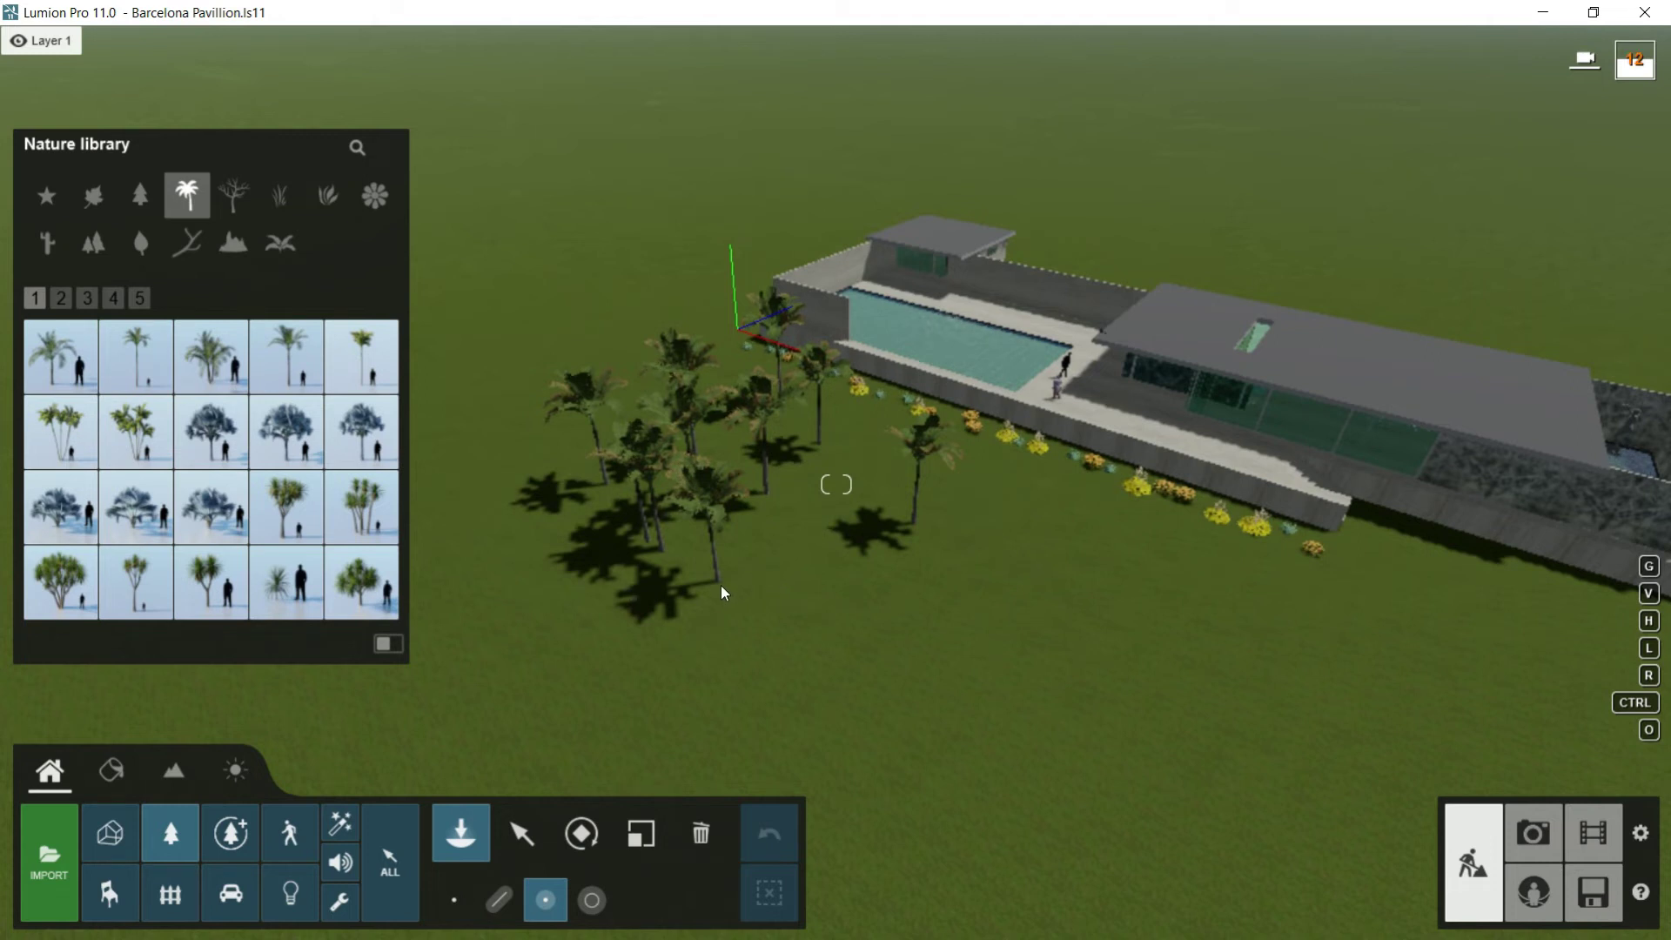
Step: Delete two individual palms from the middle of the palm cluster on the lawn
click(520, 833)
right_drag(776, 585, 827, 707)
key(w)
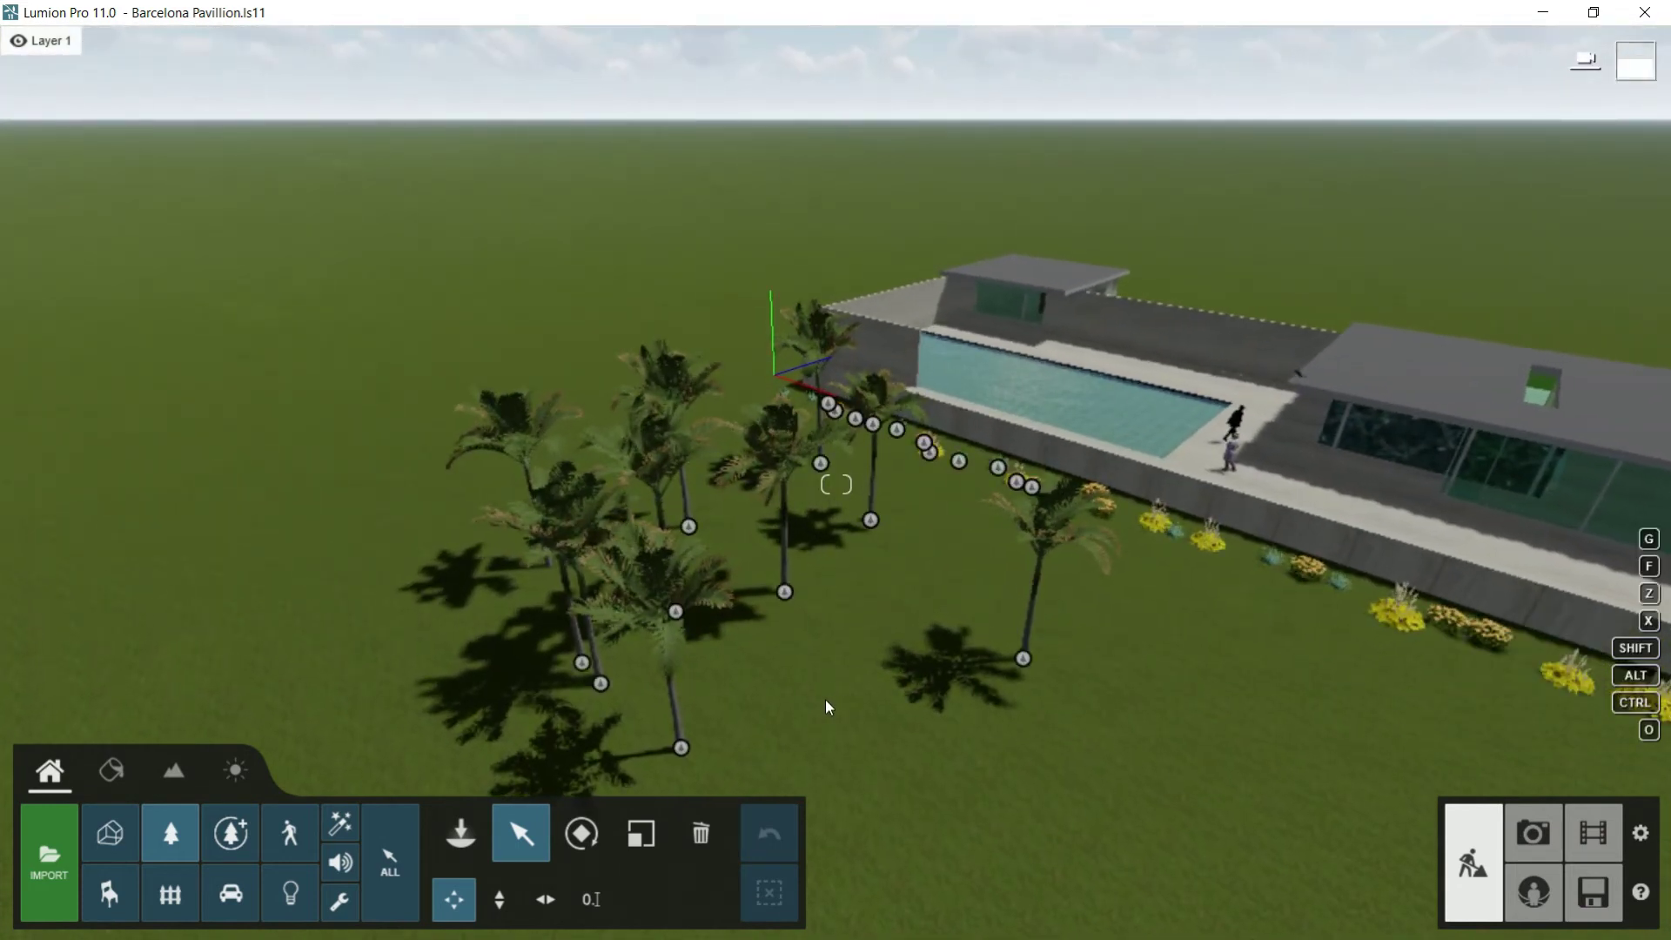
click(785, 592)
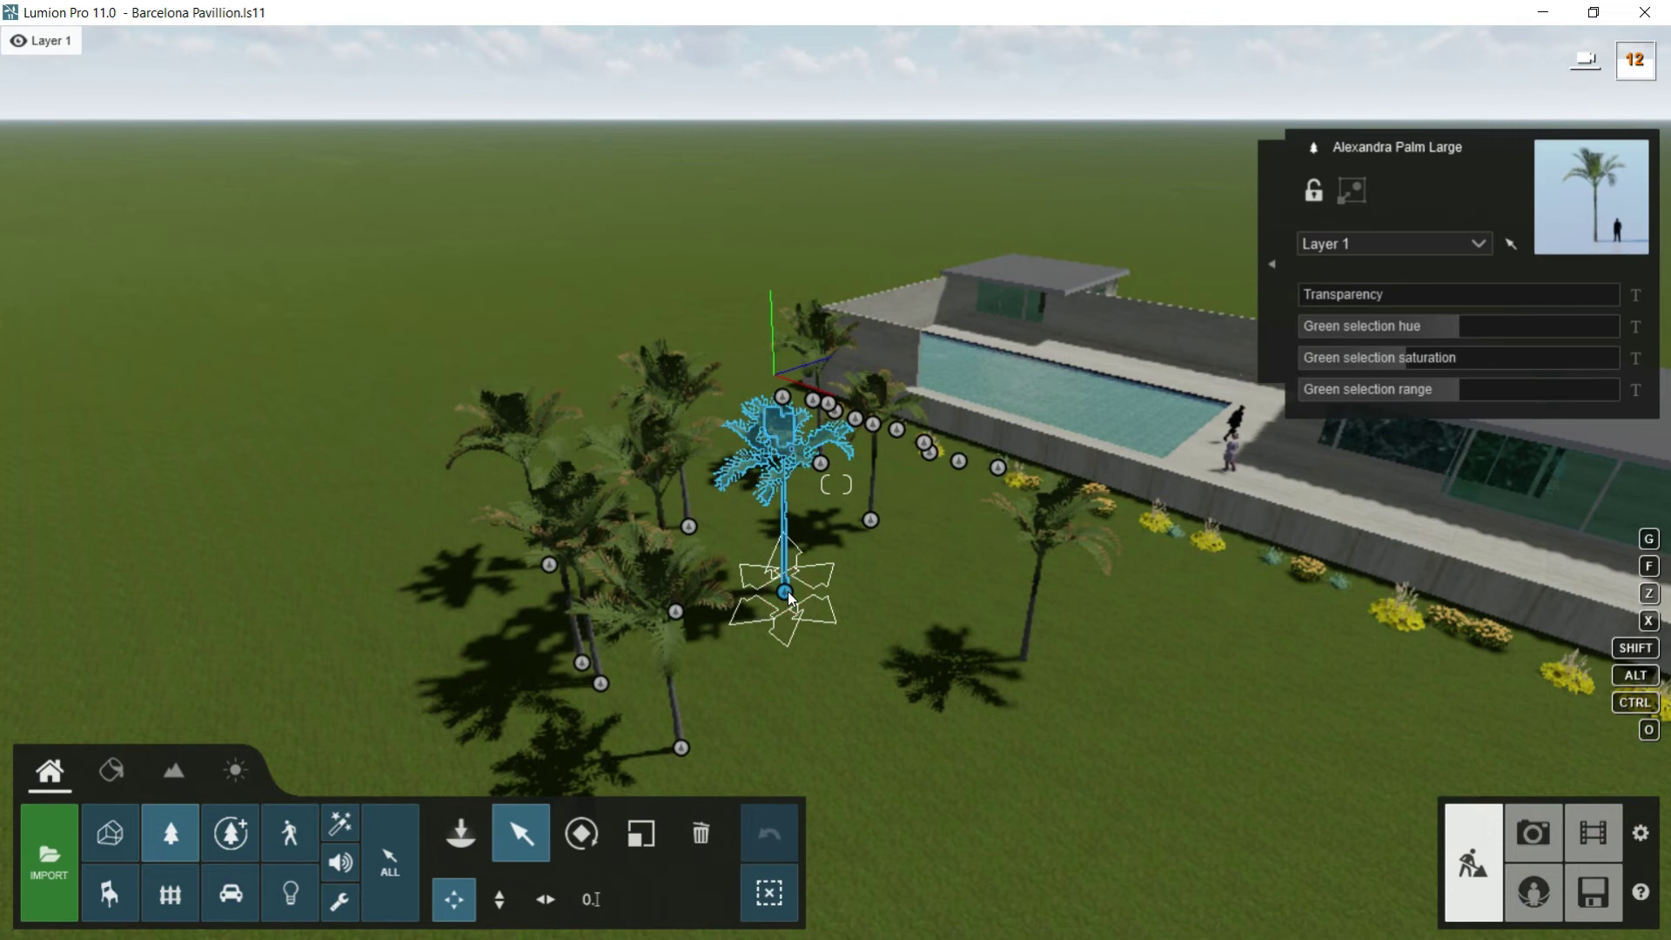
click(702, 836)
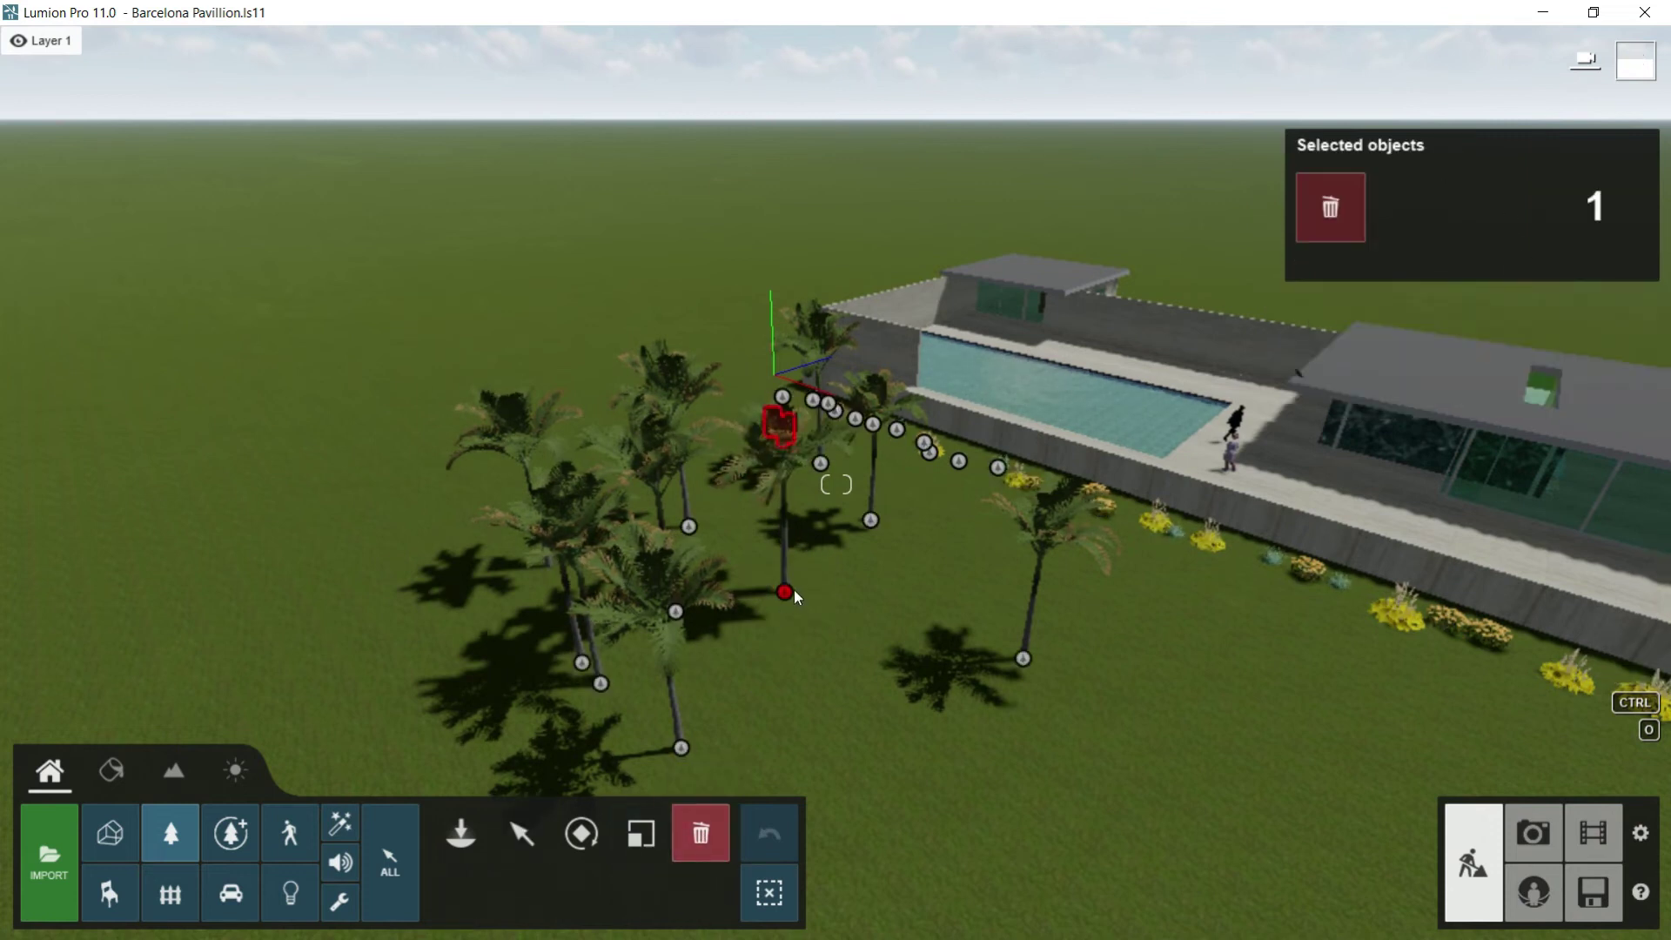
click(791, 589)
click(686, 624)
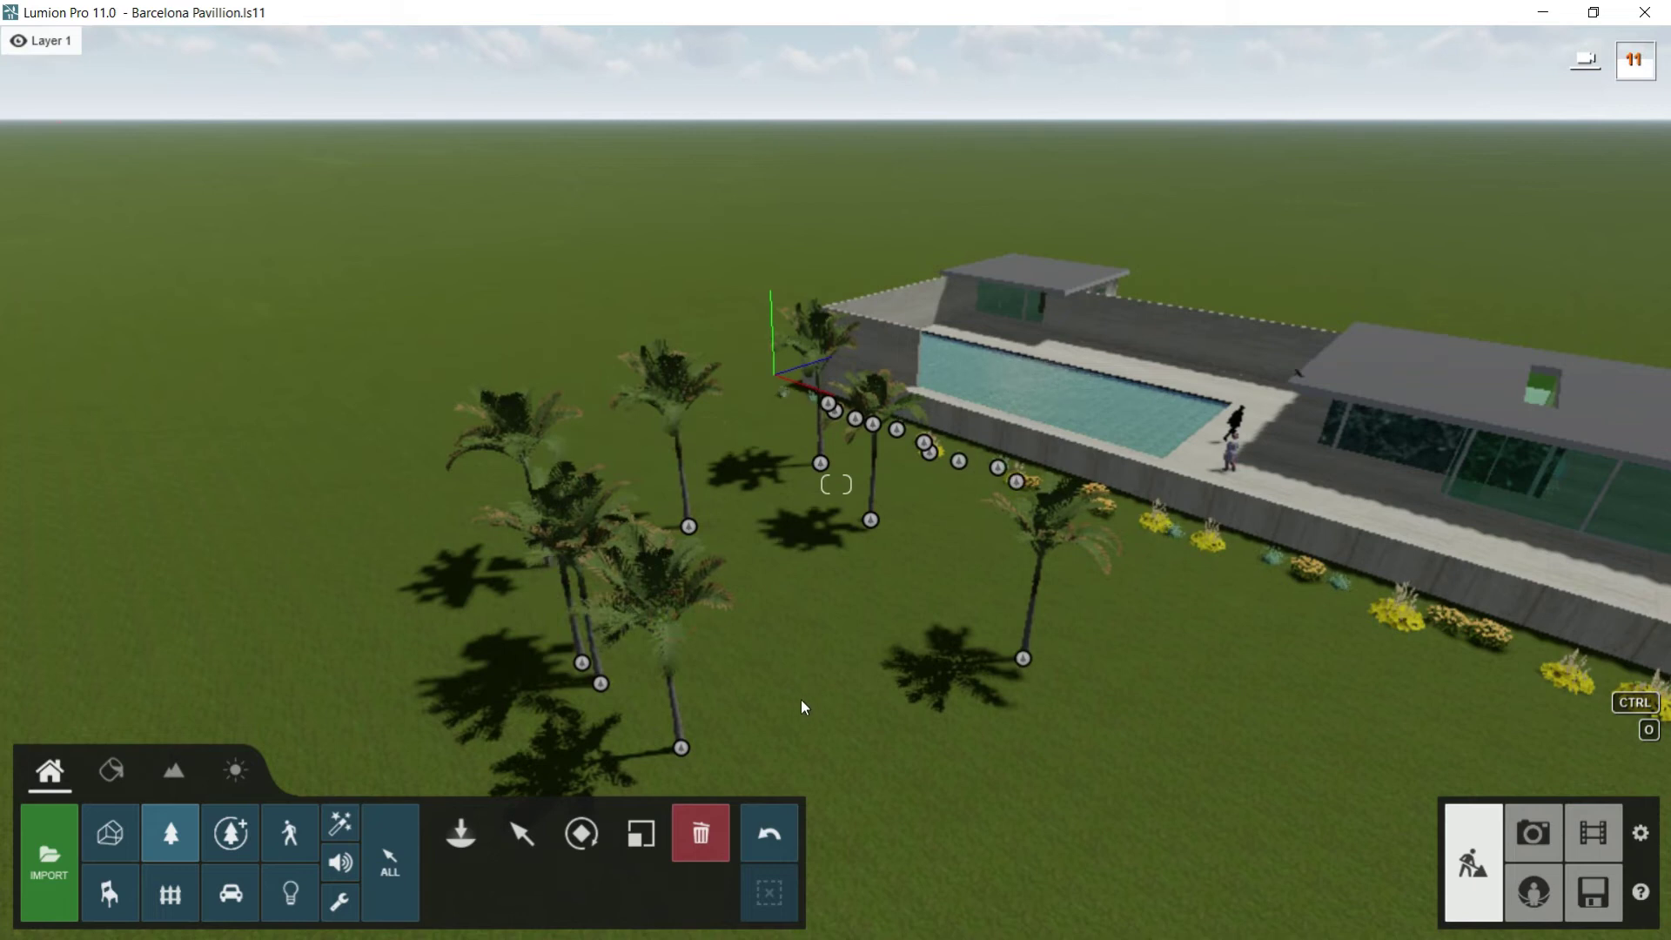
Step: Box-select the seven palms on the lawn and delete them, plus the remaining palm beside the pool-end wall
scroll(794, 700, down, 2)
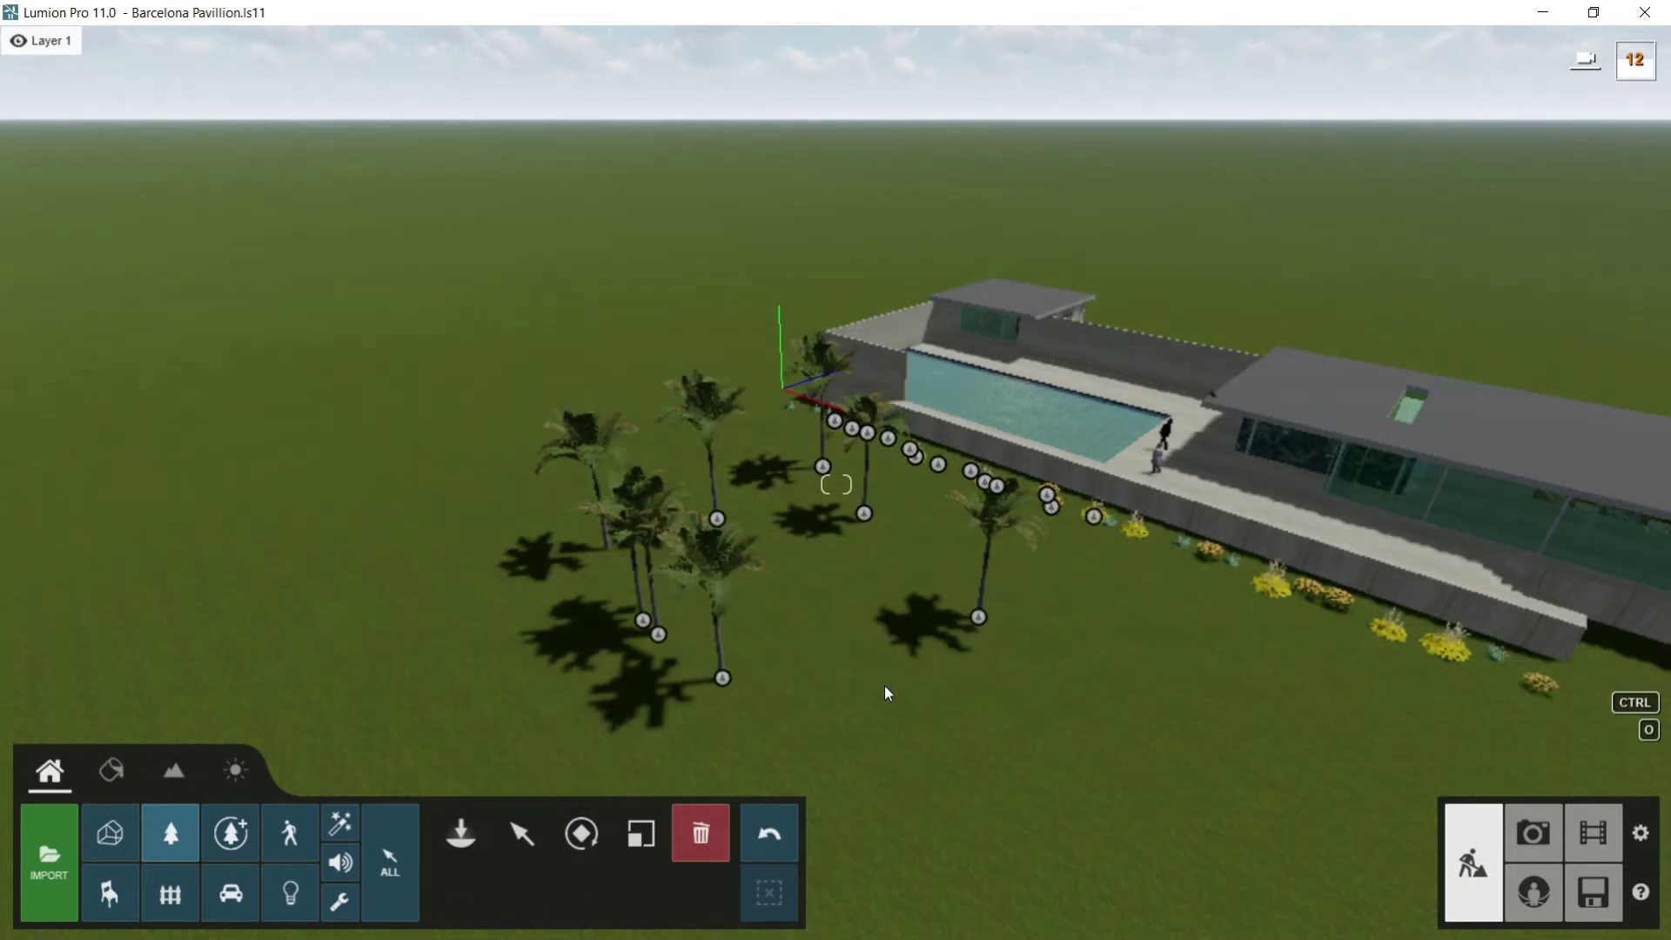
click(523, 834)
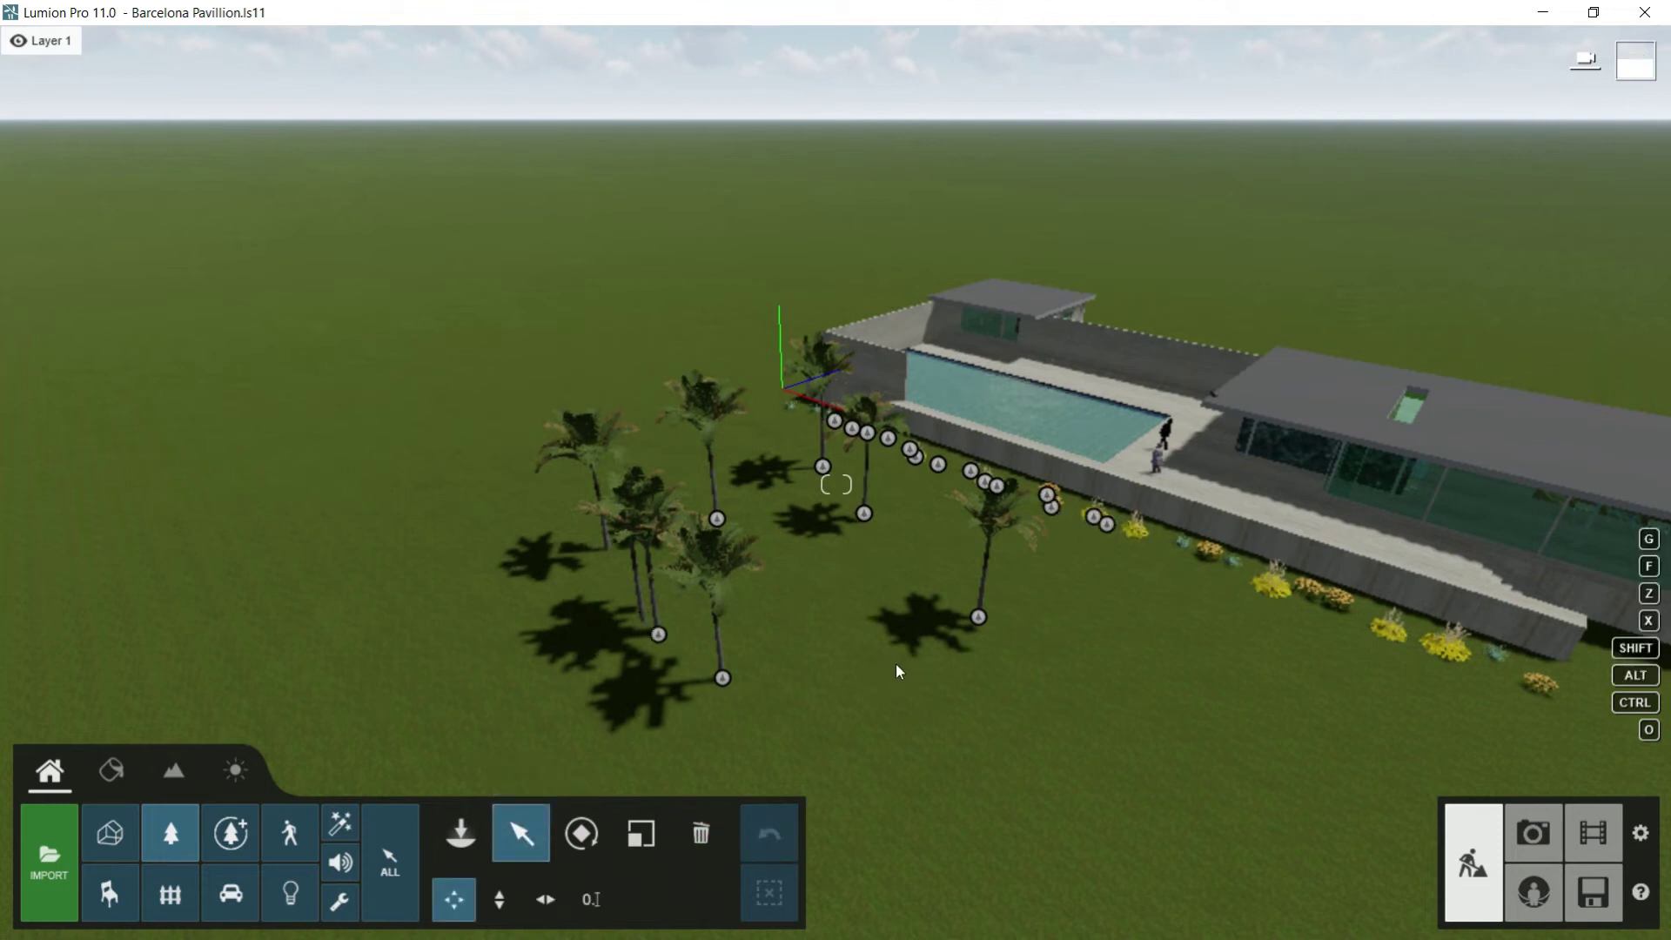
key(ctrl)
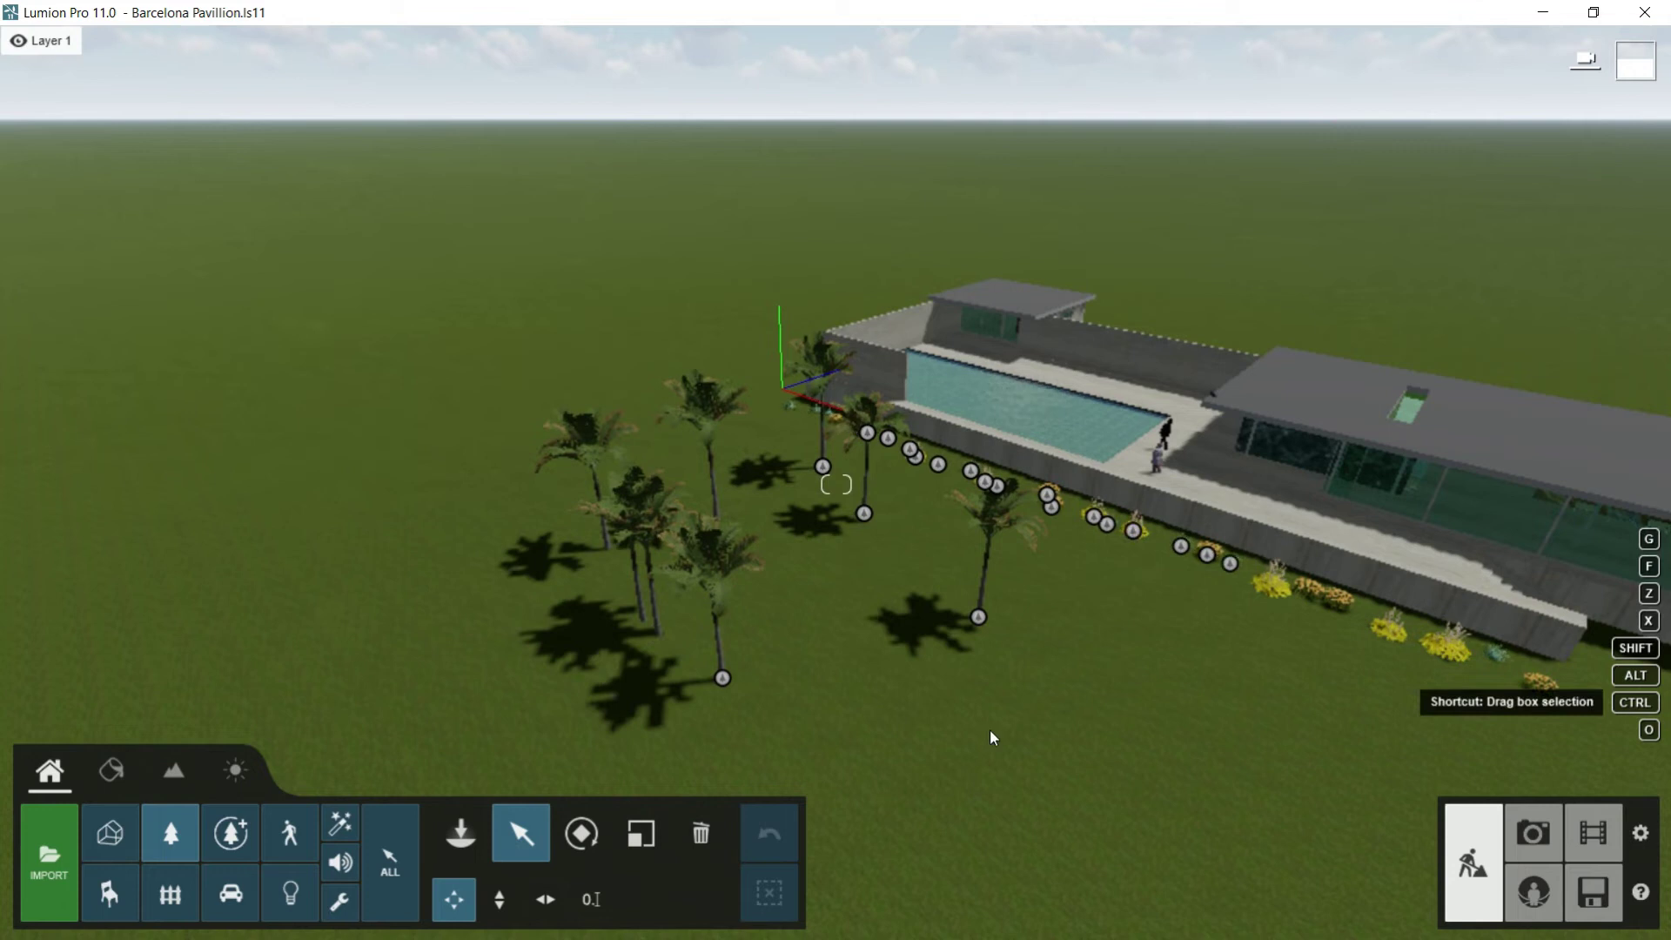
mouse_move(990, 730)
ctrl+mouse_down()
mouse_move(883, 648)
mouse_move(597, 556)
mouse_move(541, 492)
ctrl+mouse_up()
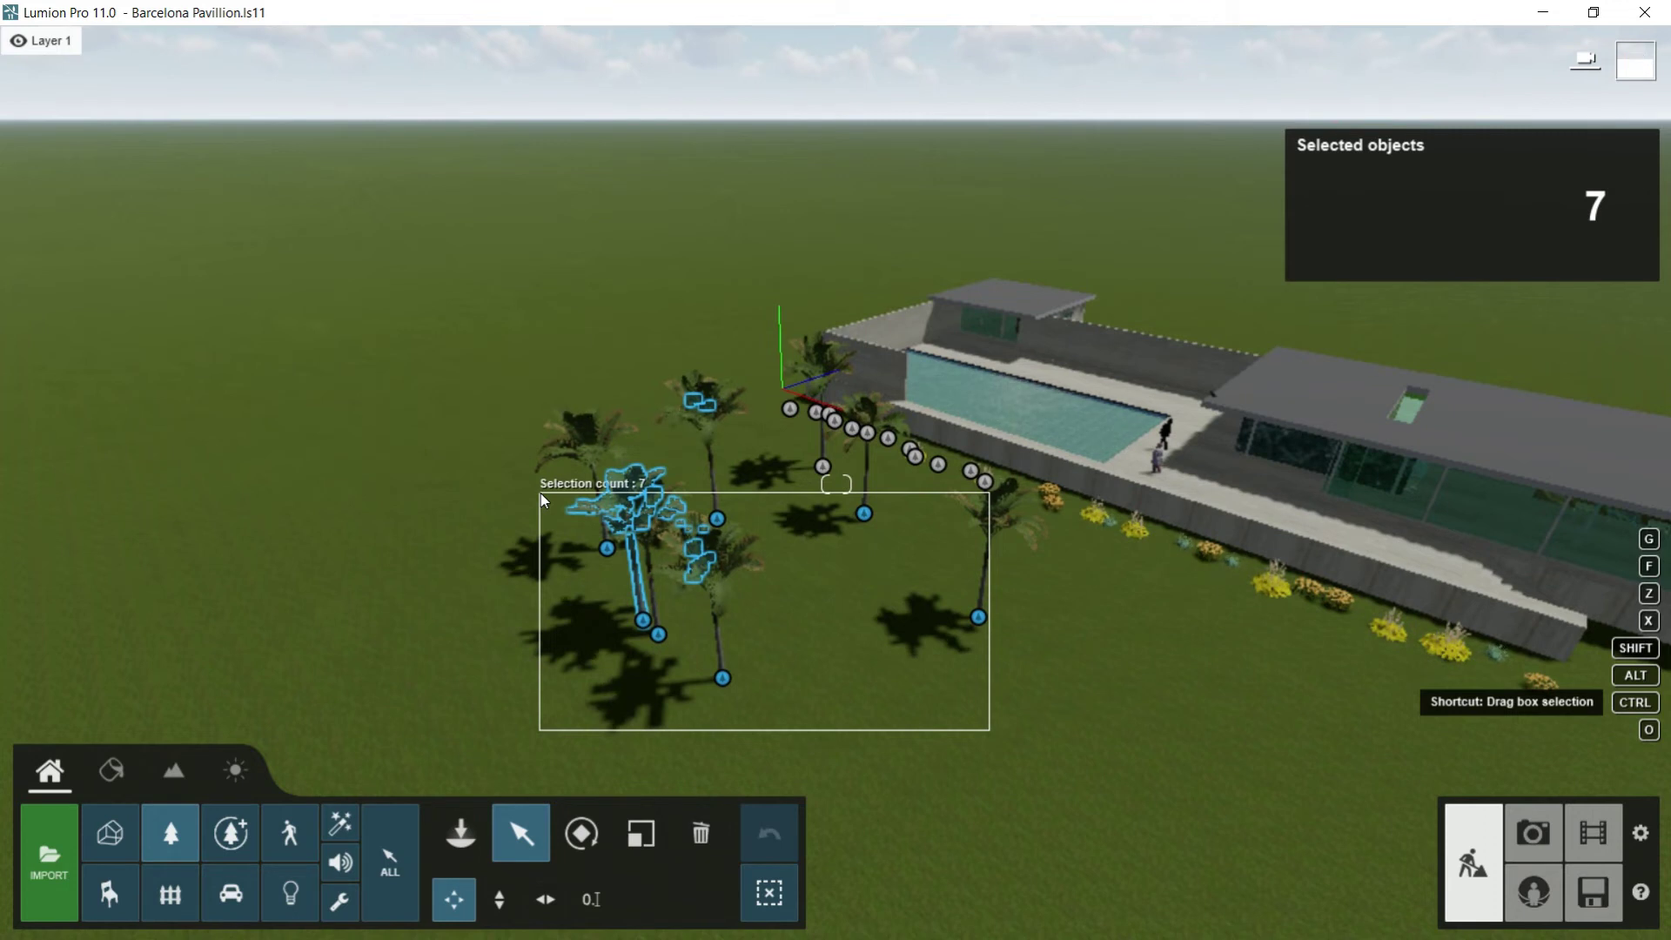
ctrl+drag(541, 494, 541, 494)
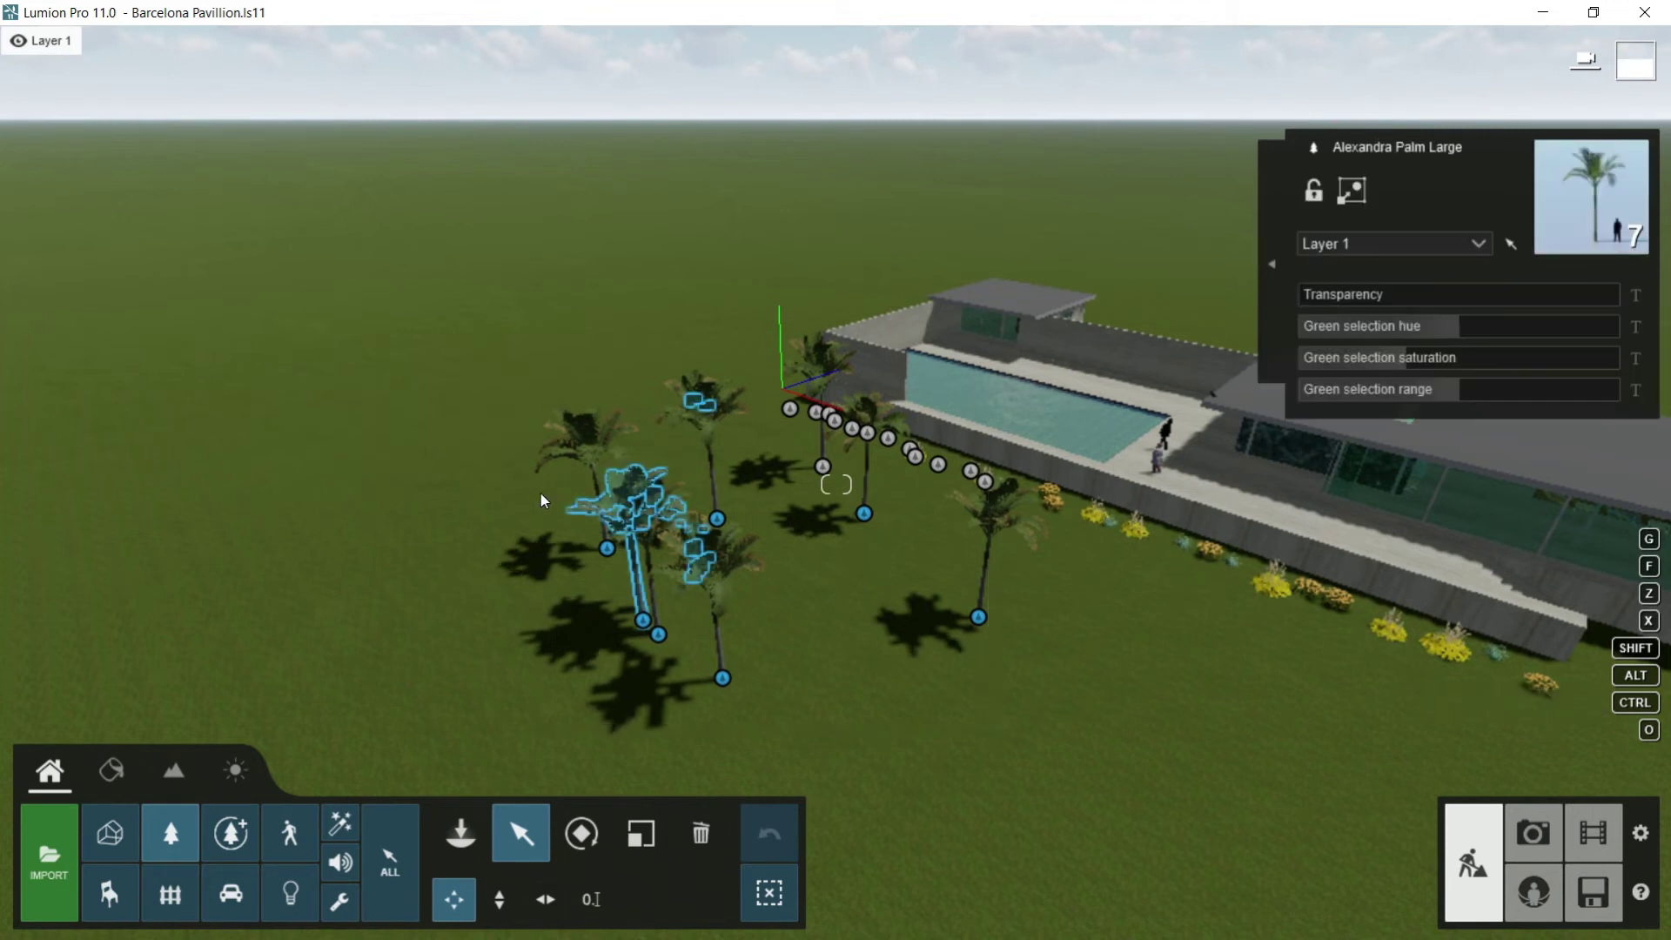
click(701, 833)
click(720, 677)
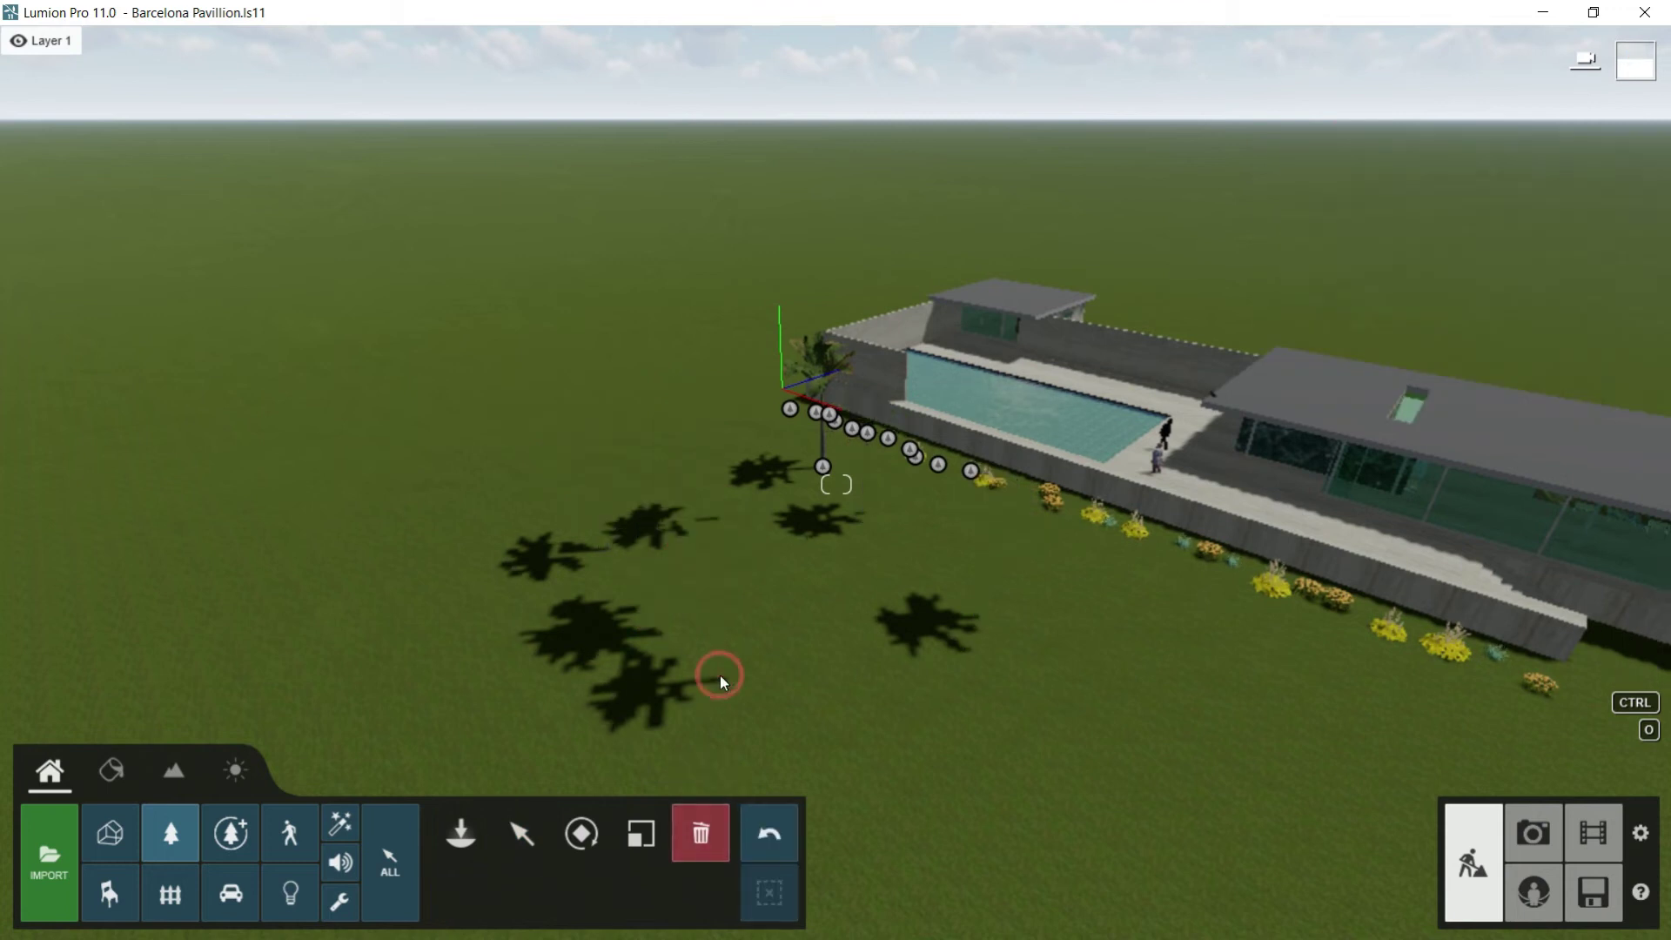
click(822, 469)
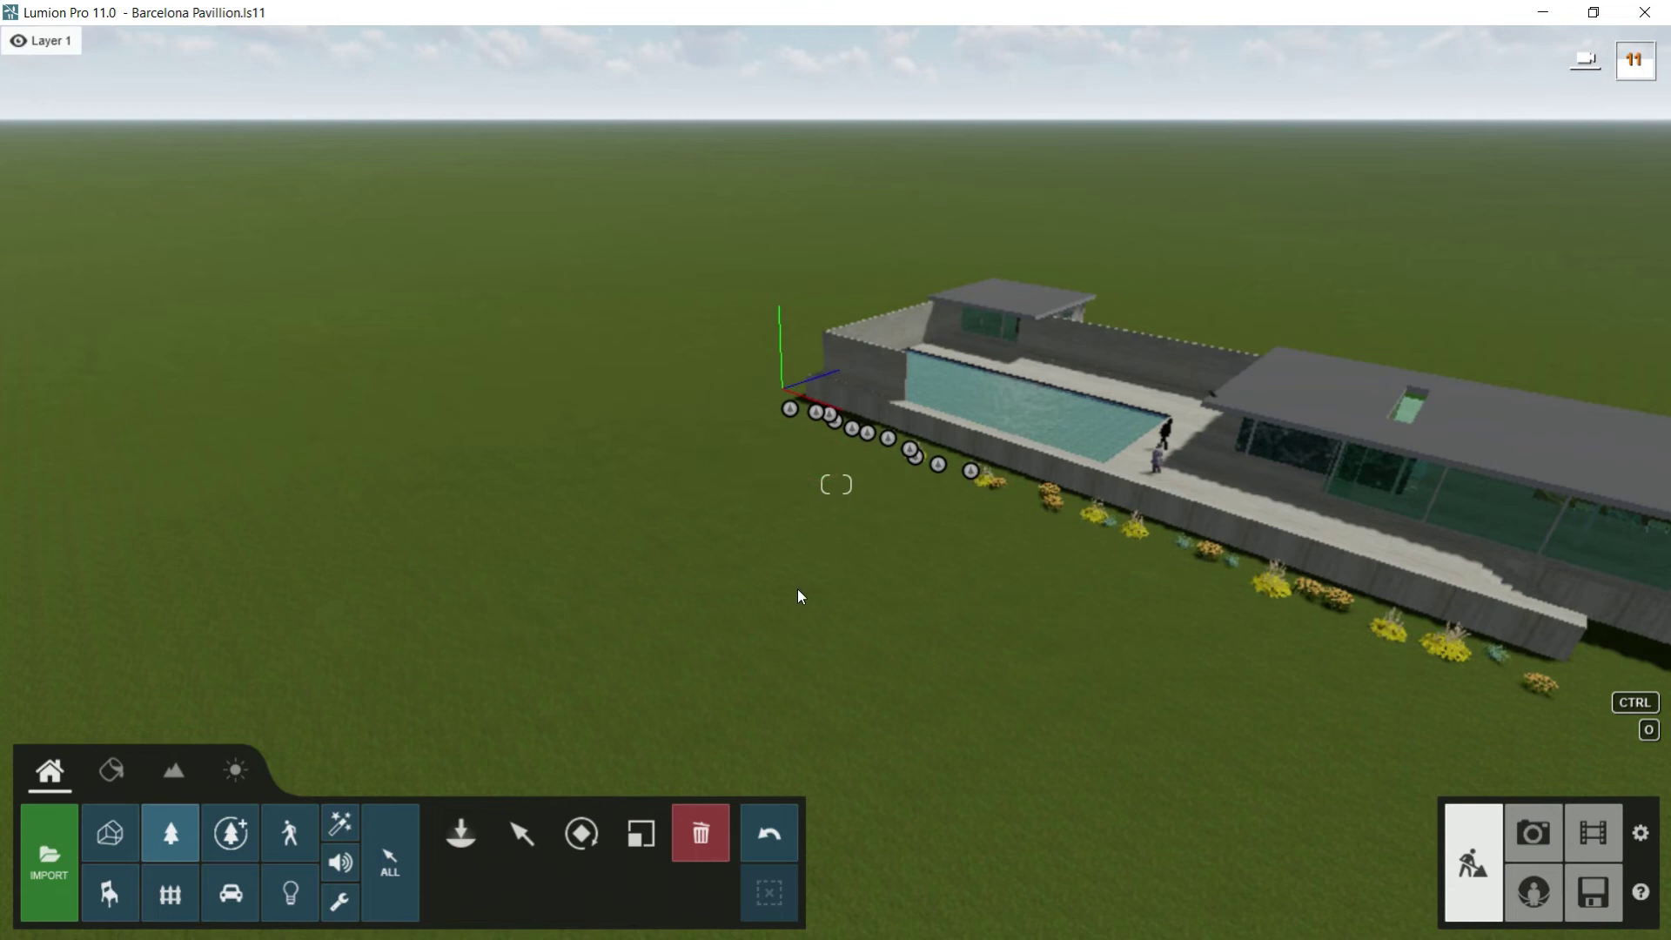
key(m)
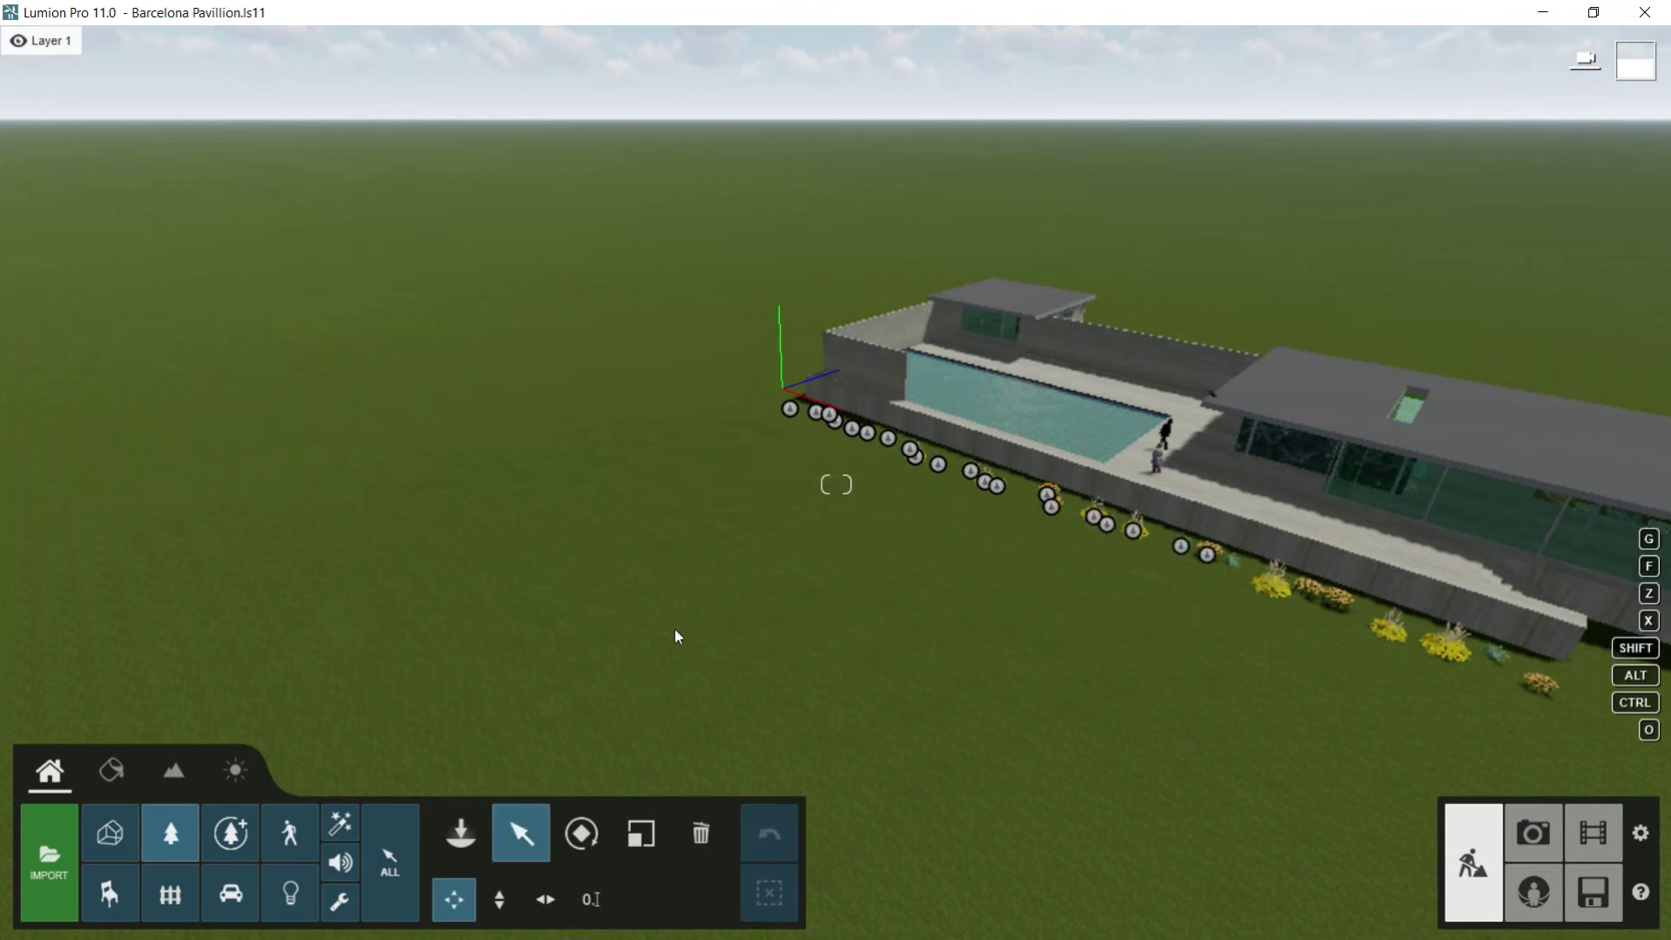
Step: Paint a dense grove of Alexandra Palm Large trees on the lawn beyond the pool end, using paint placement
click(453, 834)
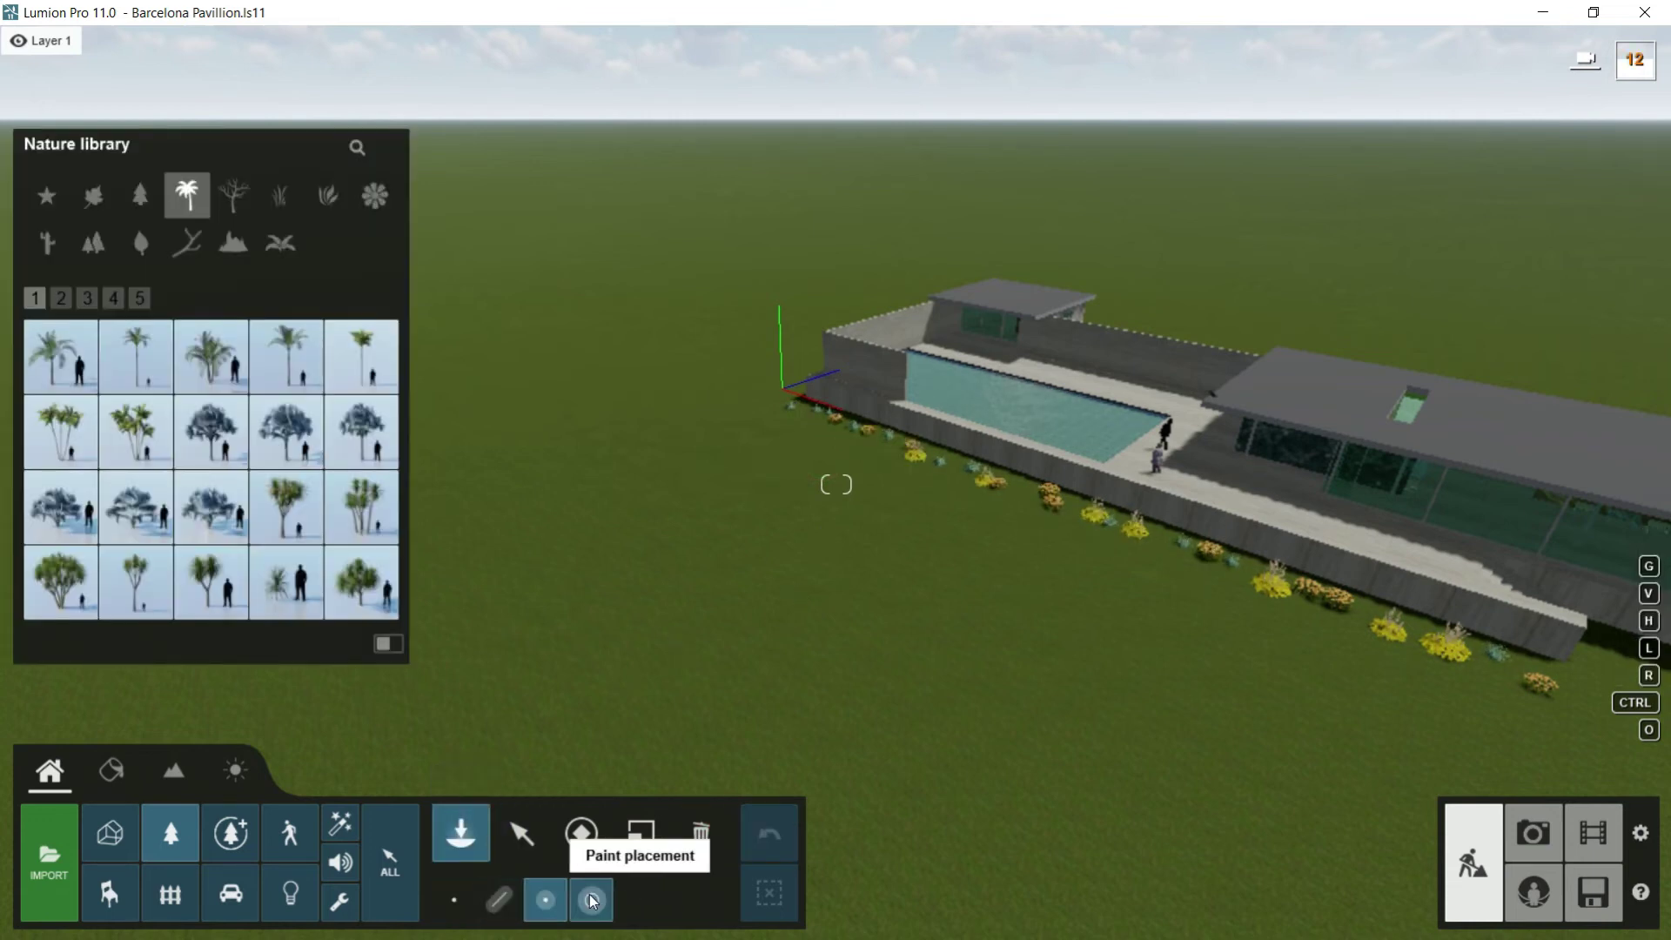
click(592, 900)
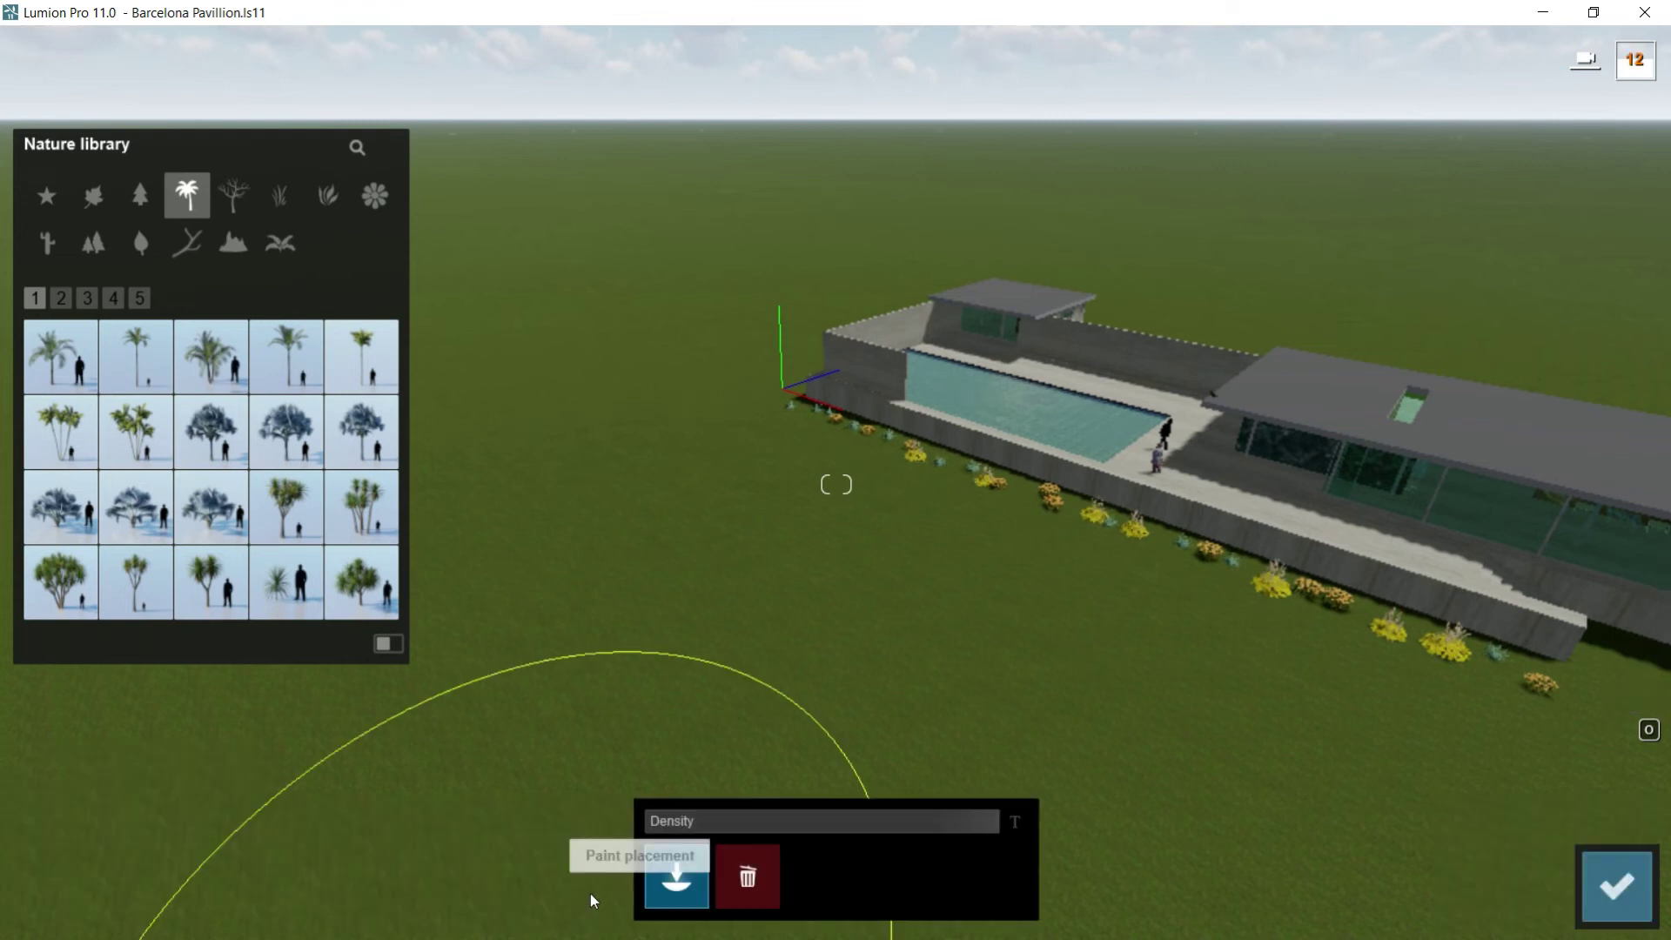
click(288, 366)
scroll(601, 553, up, 3)
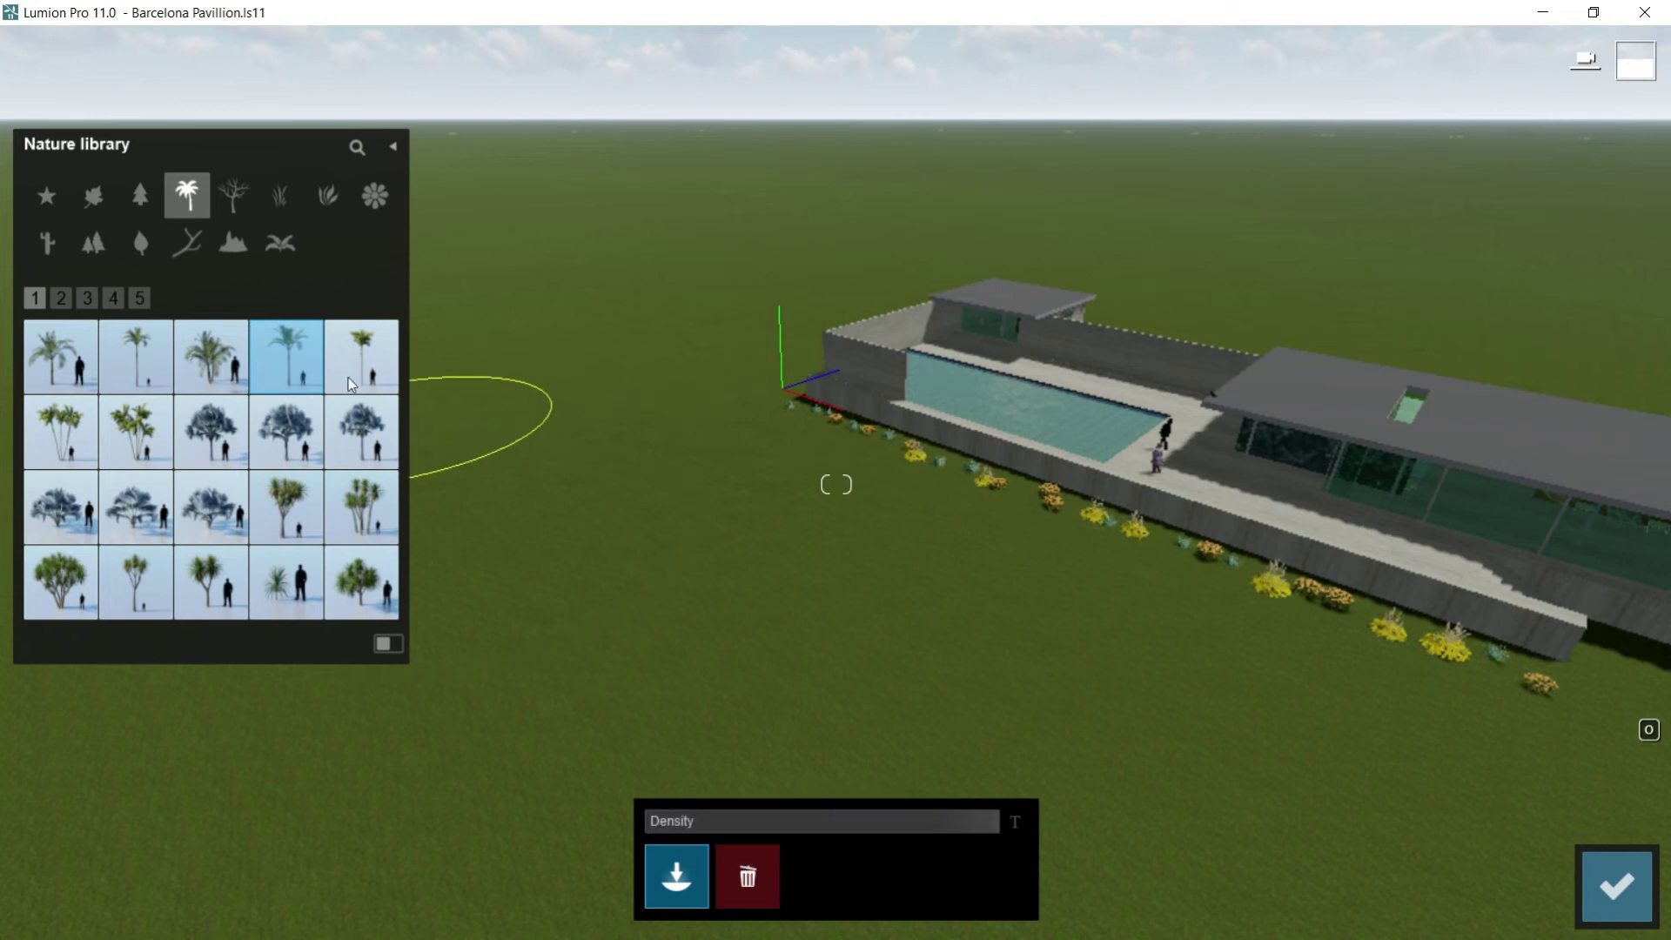
mouse_move(288, 368)
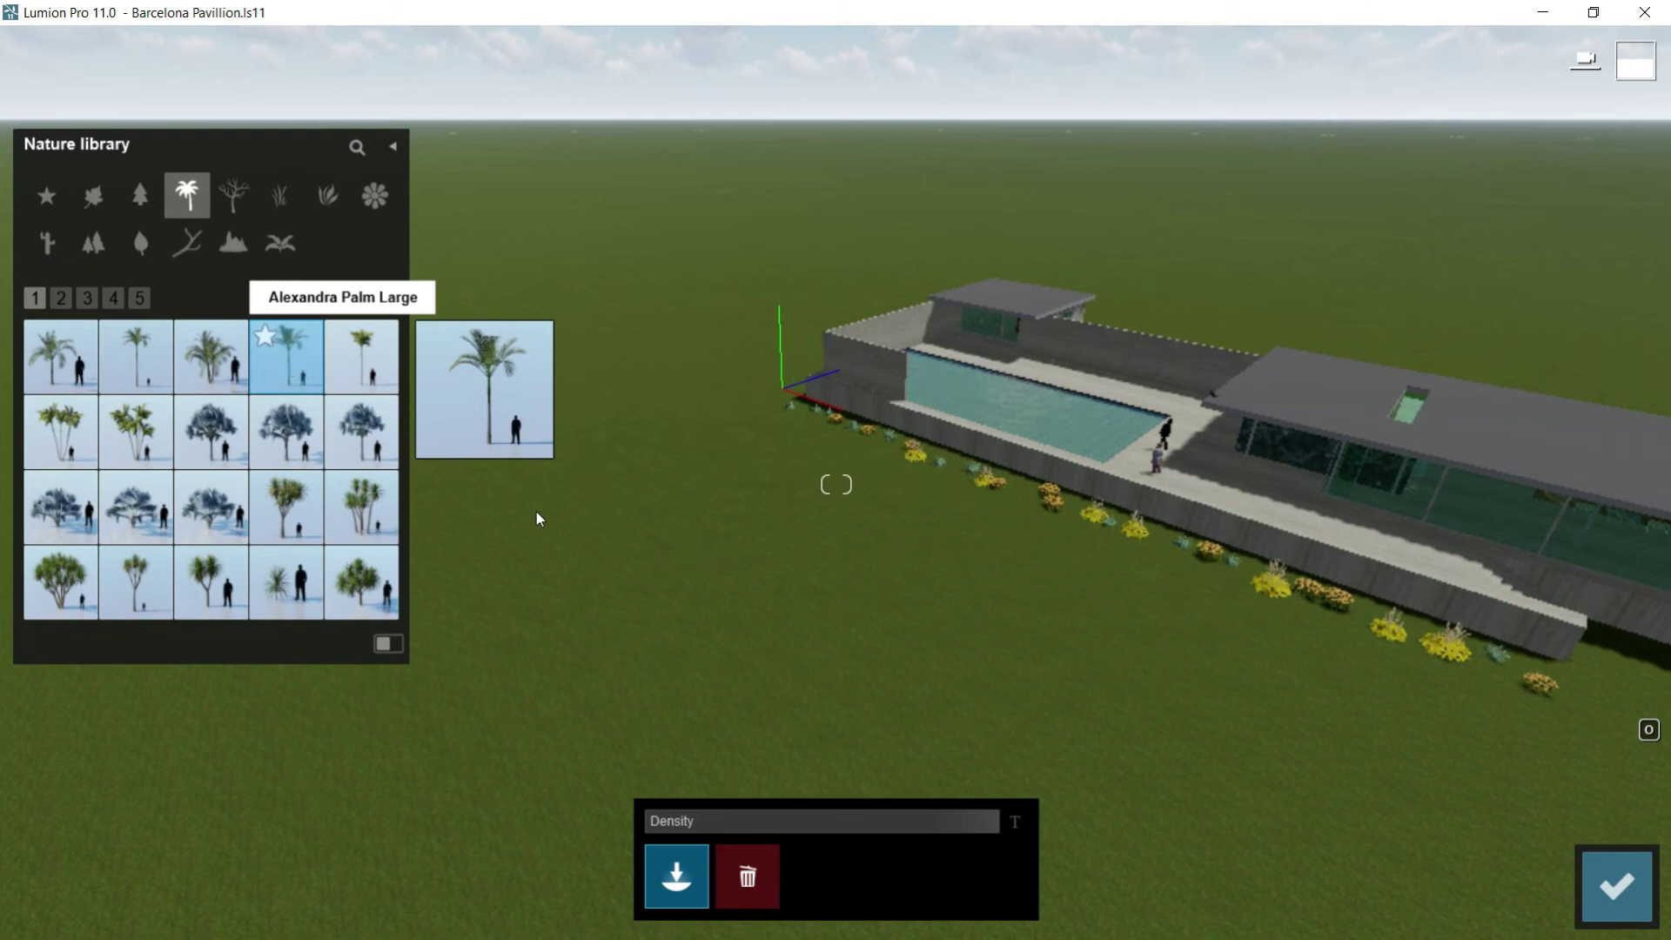
click(557, 521)
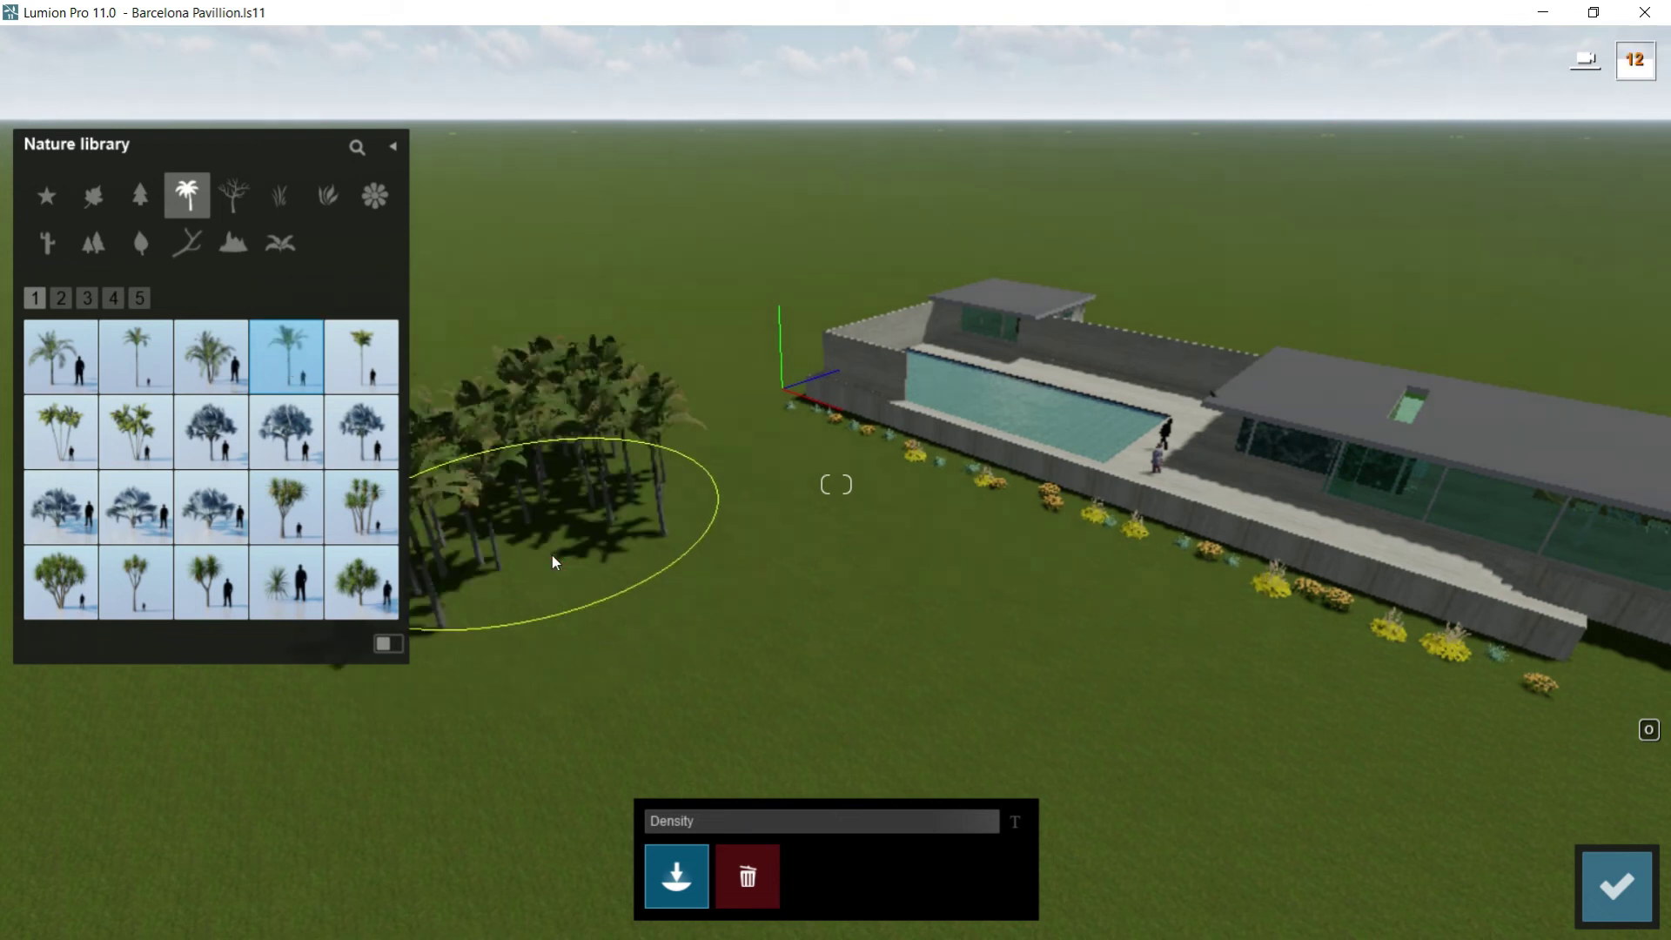
drag(552, 561, 684, 622)
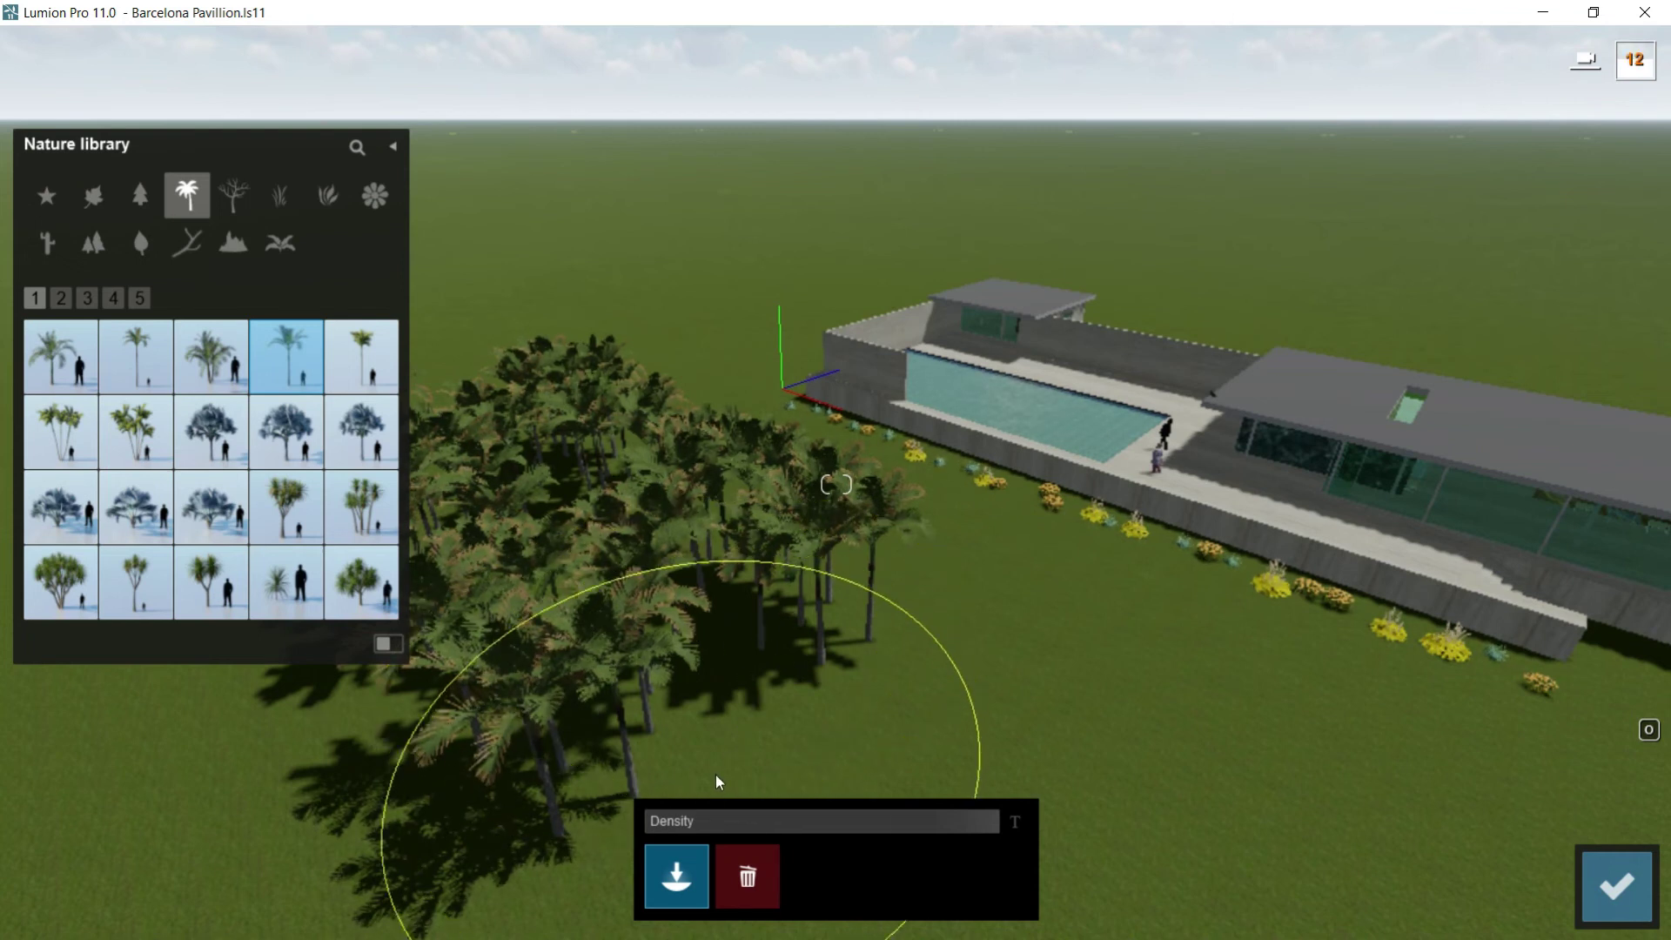
Step: Set the paint density to 0.5 and paint a sparser band of Alexandra Palm Large around the front, pool end and back of the pavilion
mouse_move(667, 822)
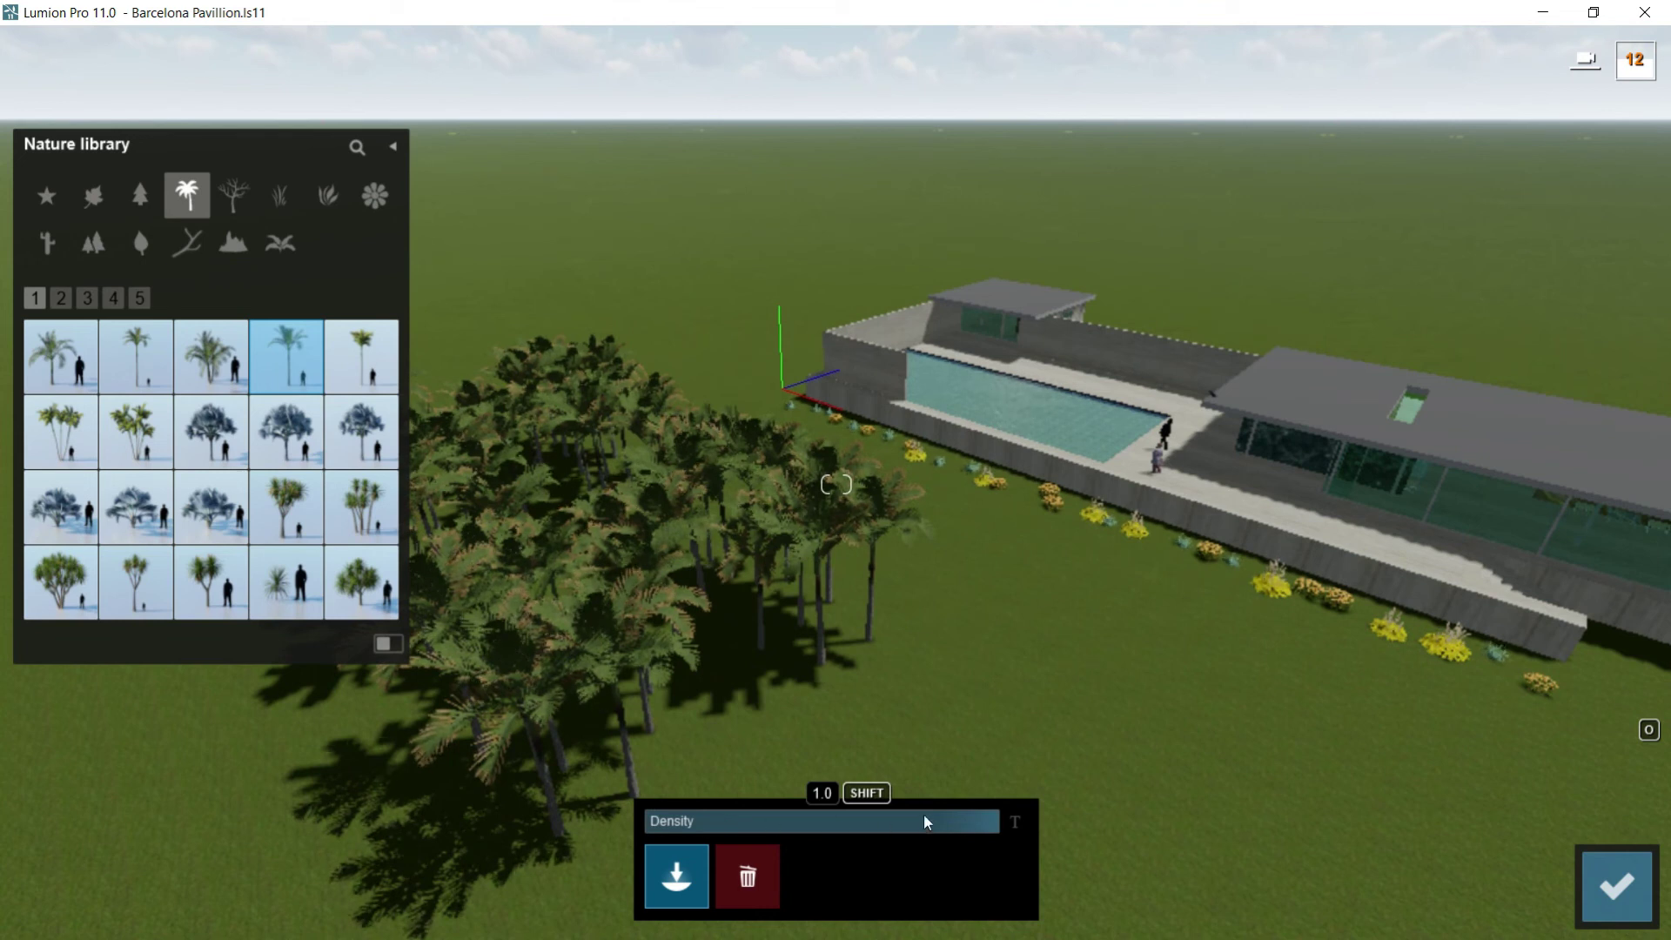
drag(992, 822, 820, 823)
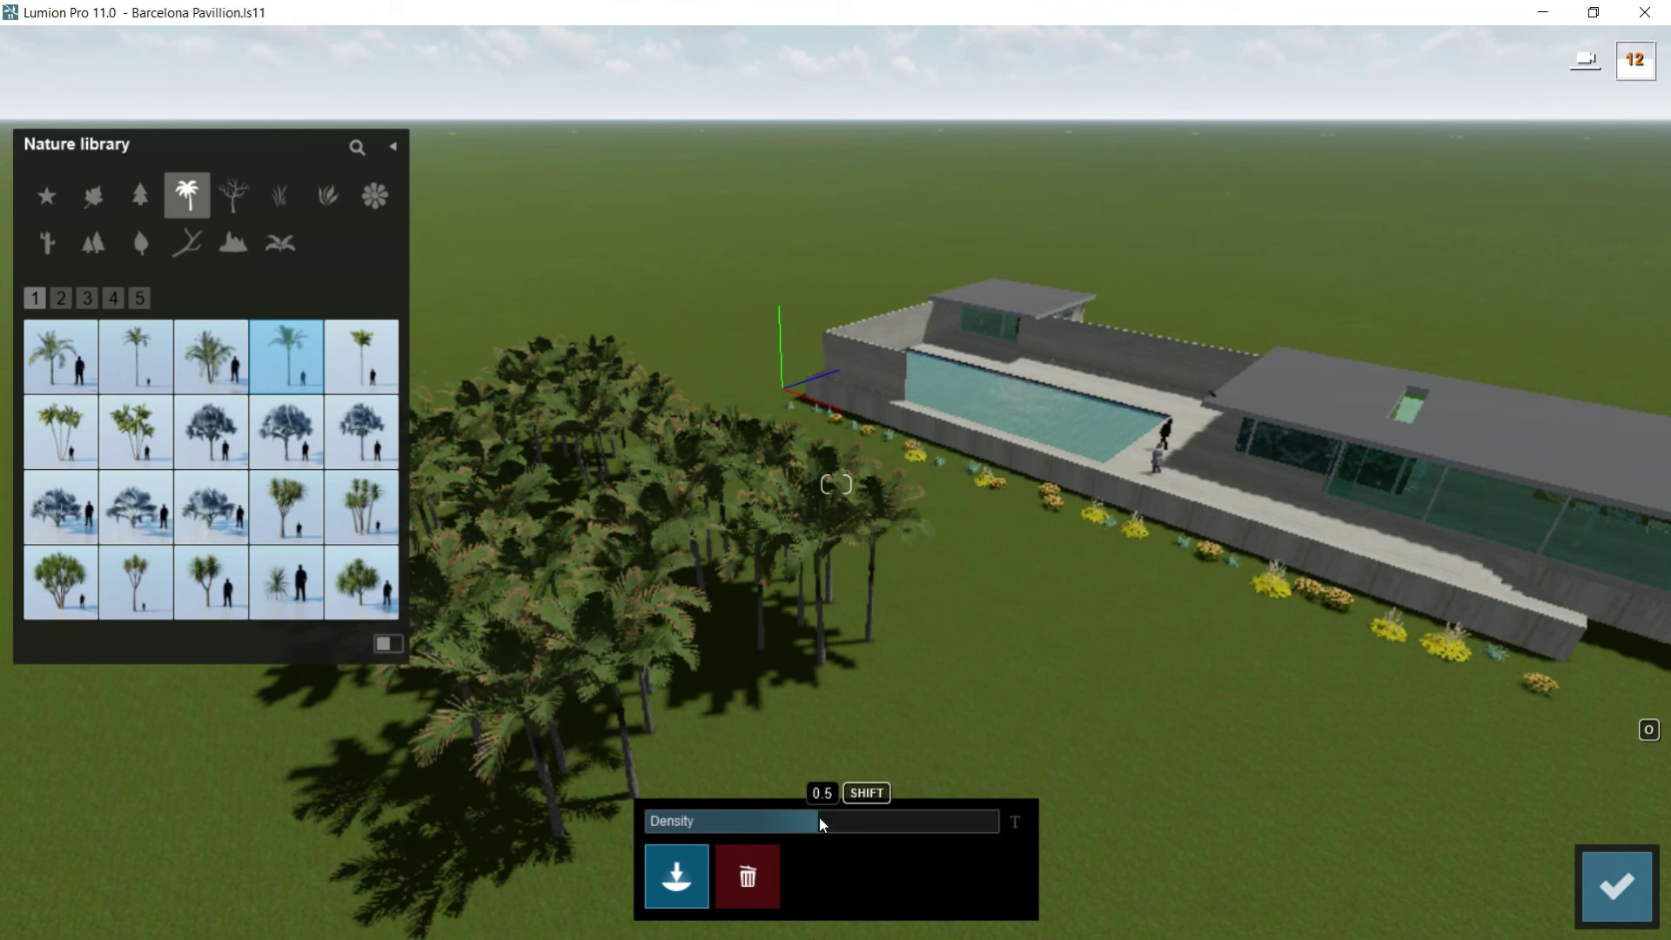
scroll(611, 285, down, 3)
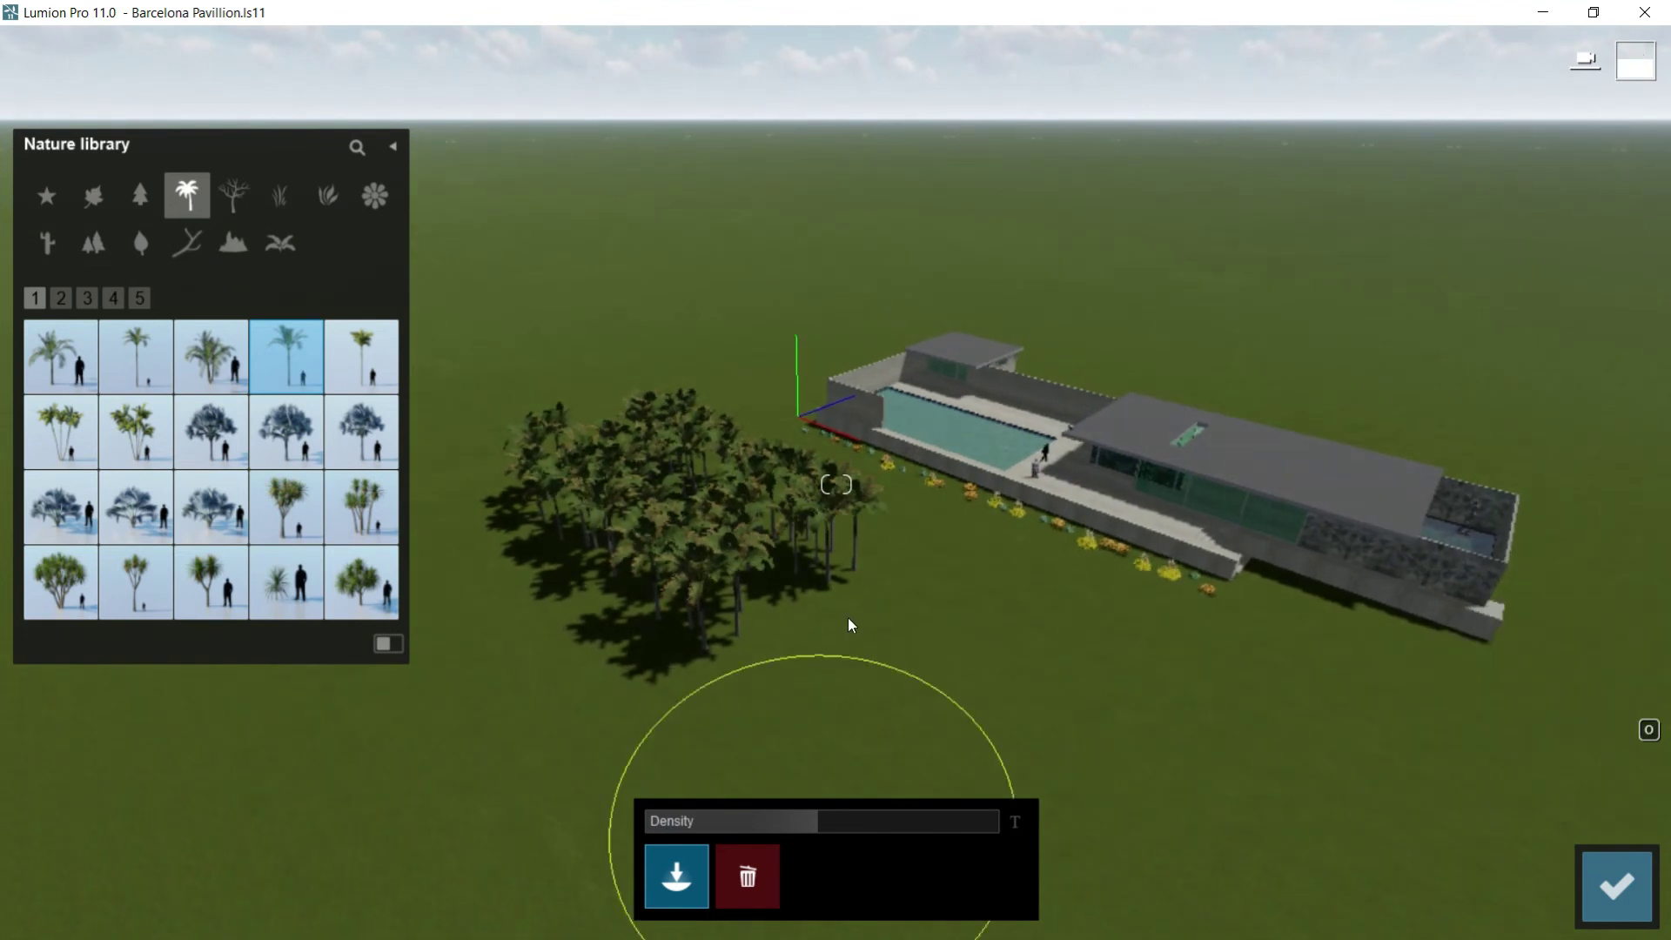
click(930, 635)
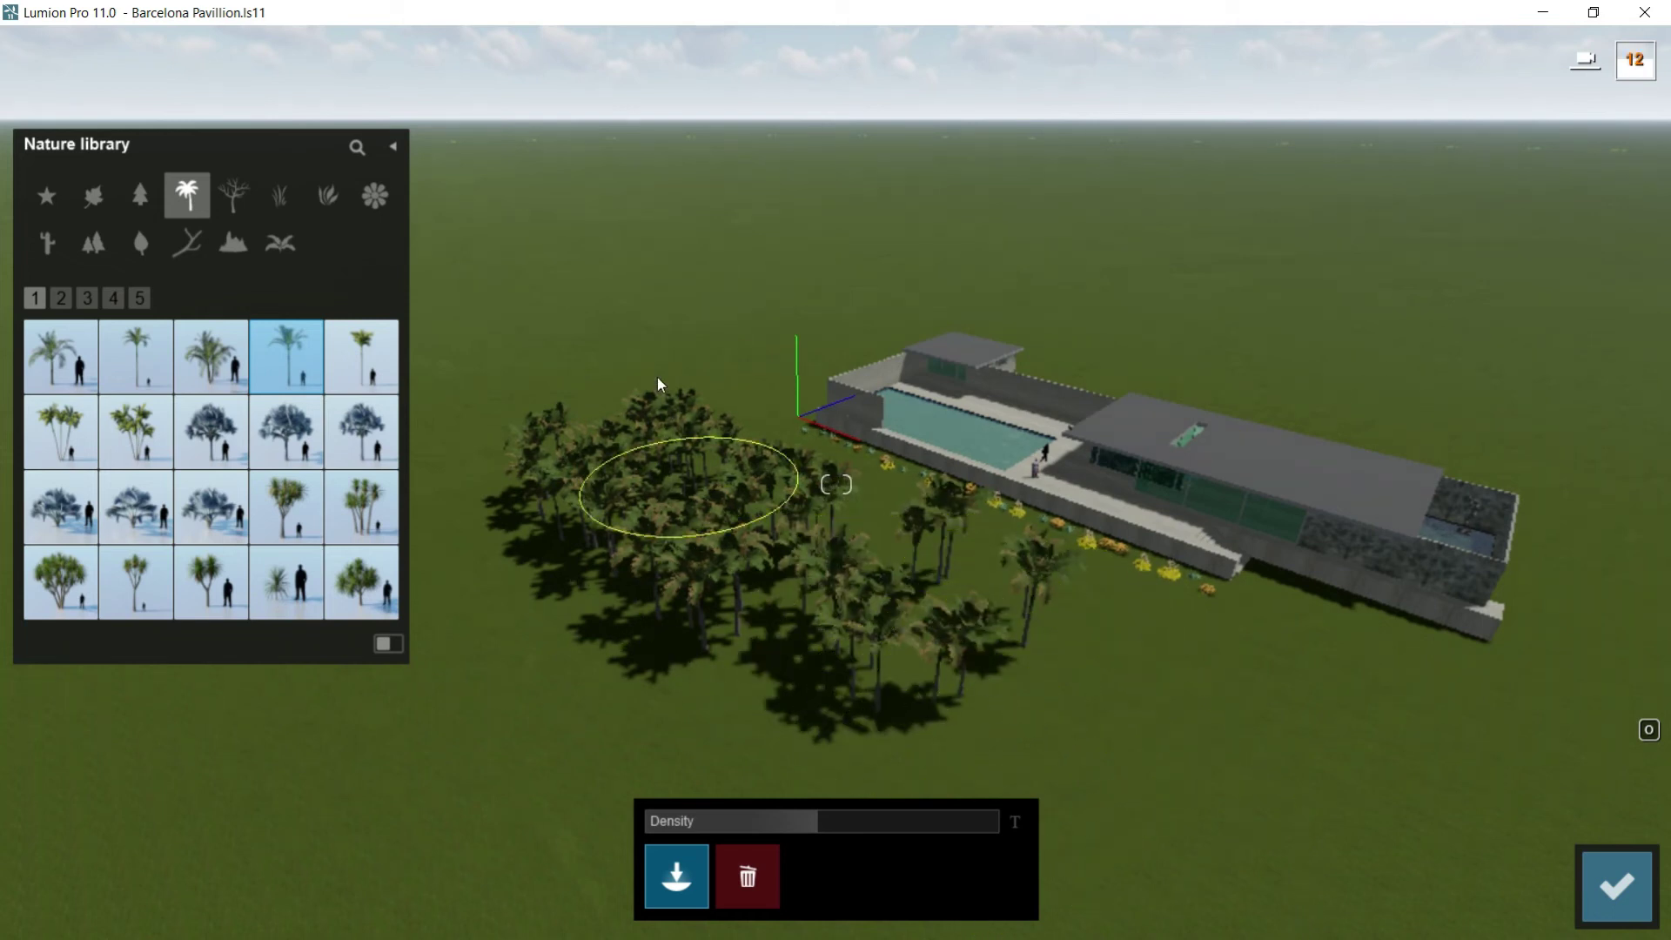
mouse_move(656, 389)
mouse_down()
mouse_move(719, 336)
mouse_move(801, 311)
mouse_move(783, 380)
mouse_move(768, 357)
mouse_move(906, 311)
mouse_move(1267, 404)
mouse_move(1159, 651)
mouse_move(1088, 747)
mouse_move(1161, 744)
mouse_up()
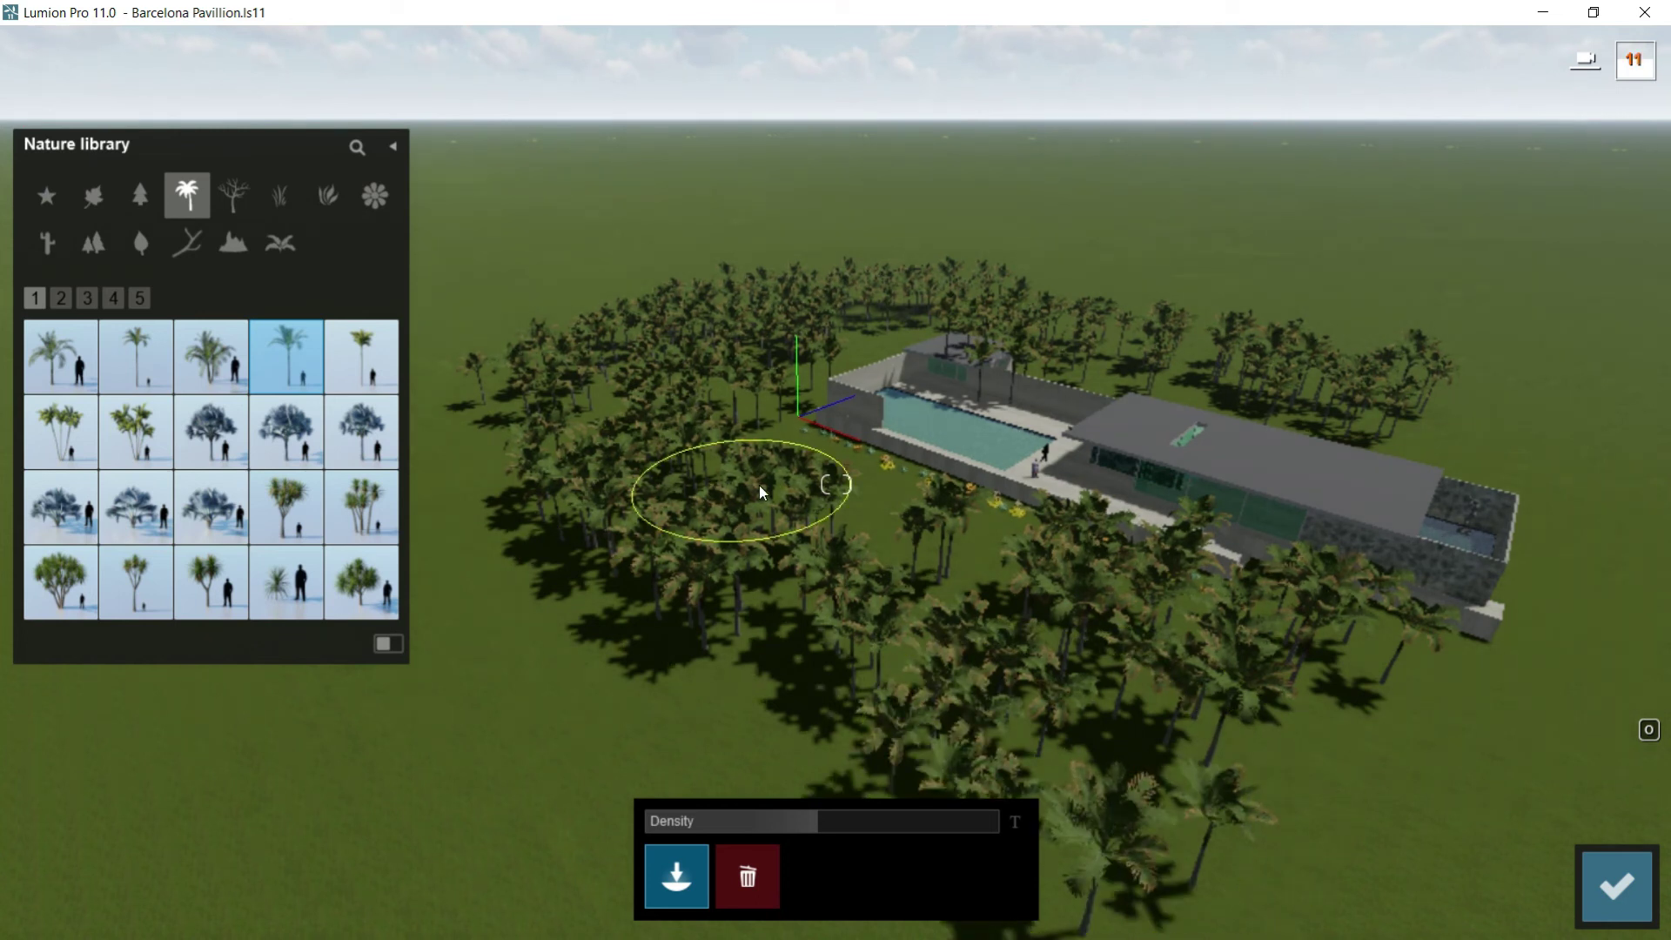
Step: Erase the outermost palms along the front edge of the painted grove with the brush's erase mode
click(749, 873)
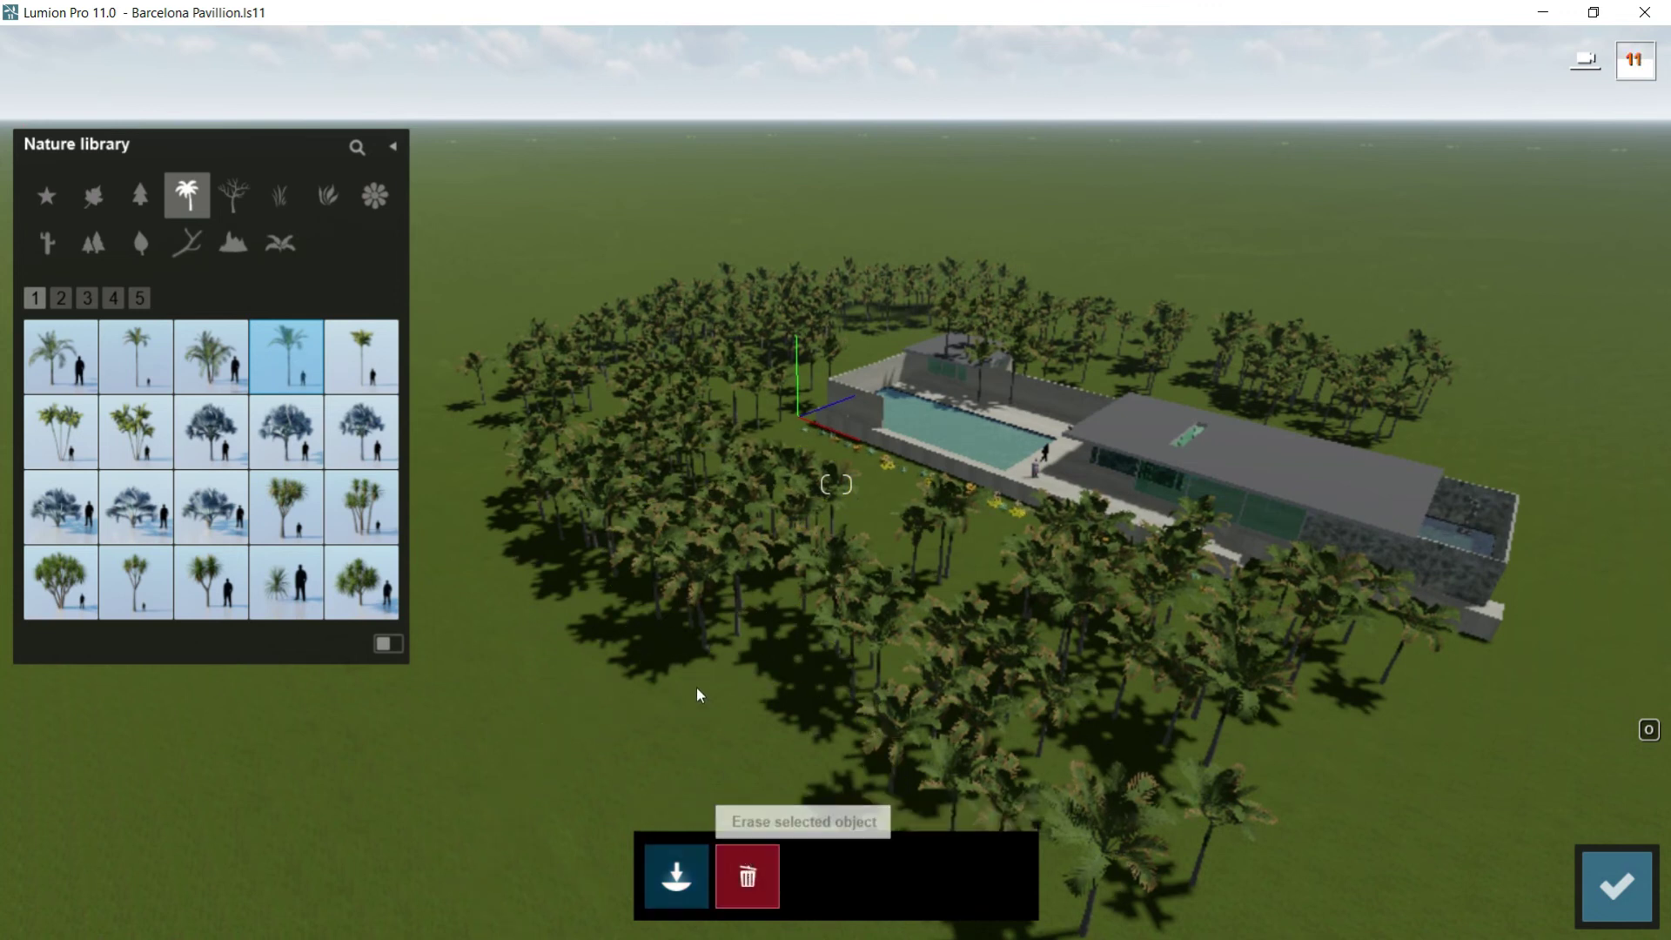
click(692, 625)
mouse_move(790, 744)
mouse_down()
mouse_move(917, 770)
mouse_move(1096, 854)
mouse_up()
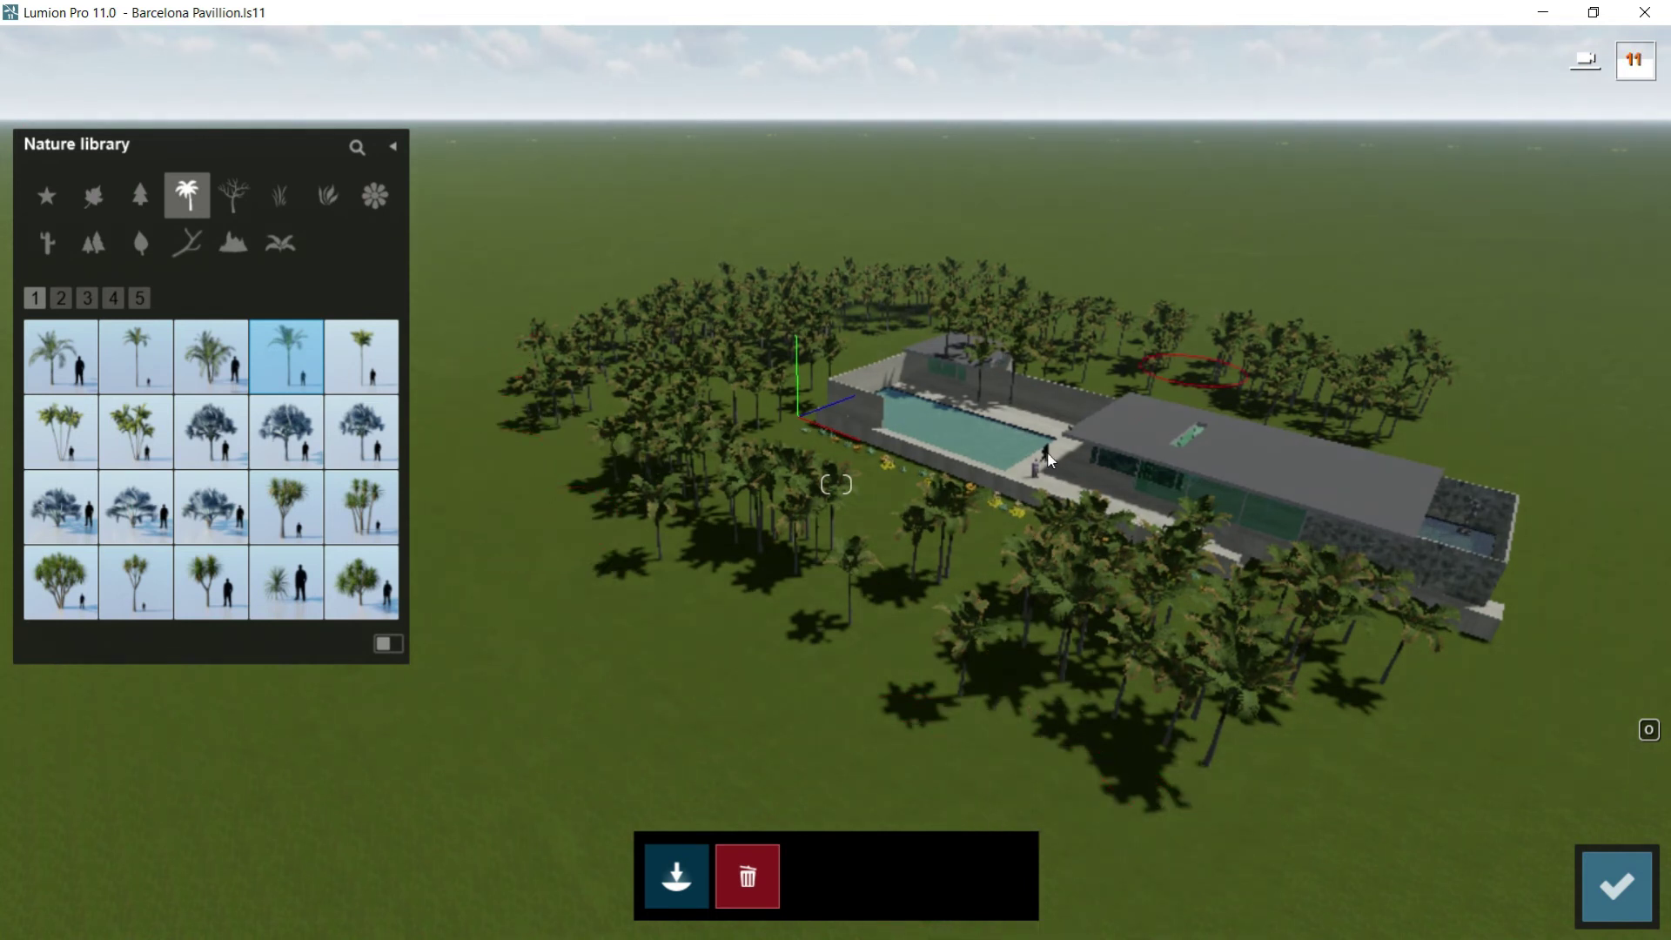
Step: Erase the palms standing on the pool deck and on the roof of the small building behind the pool
mouse_move(1020, 439)
right_down()
mouse_move(1049, 348)
mouse_move(1088, 315)
right_up()
right_drag(807, 505, 860, 510)
key(w)
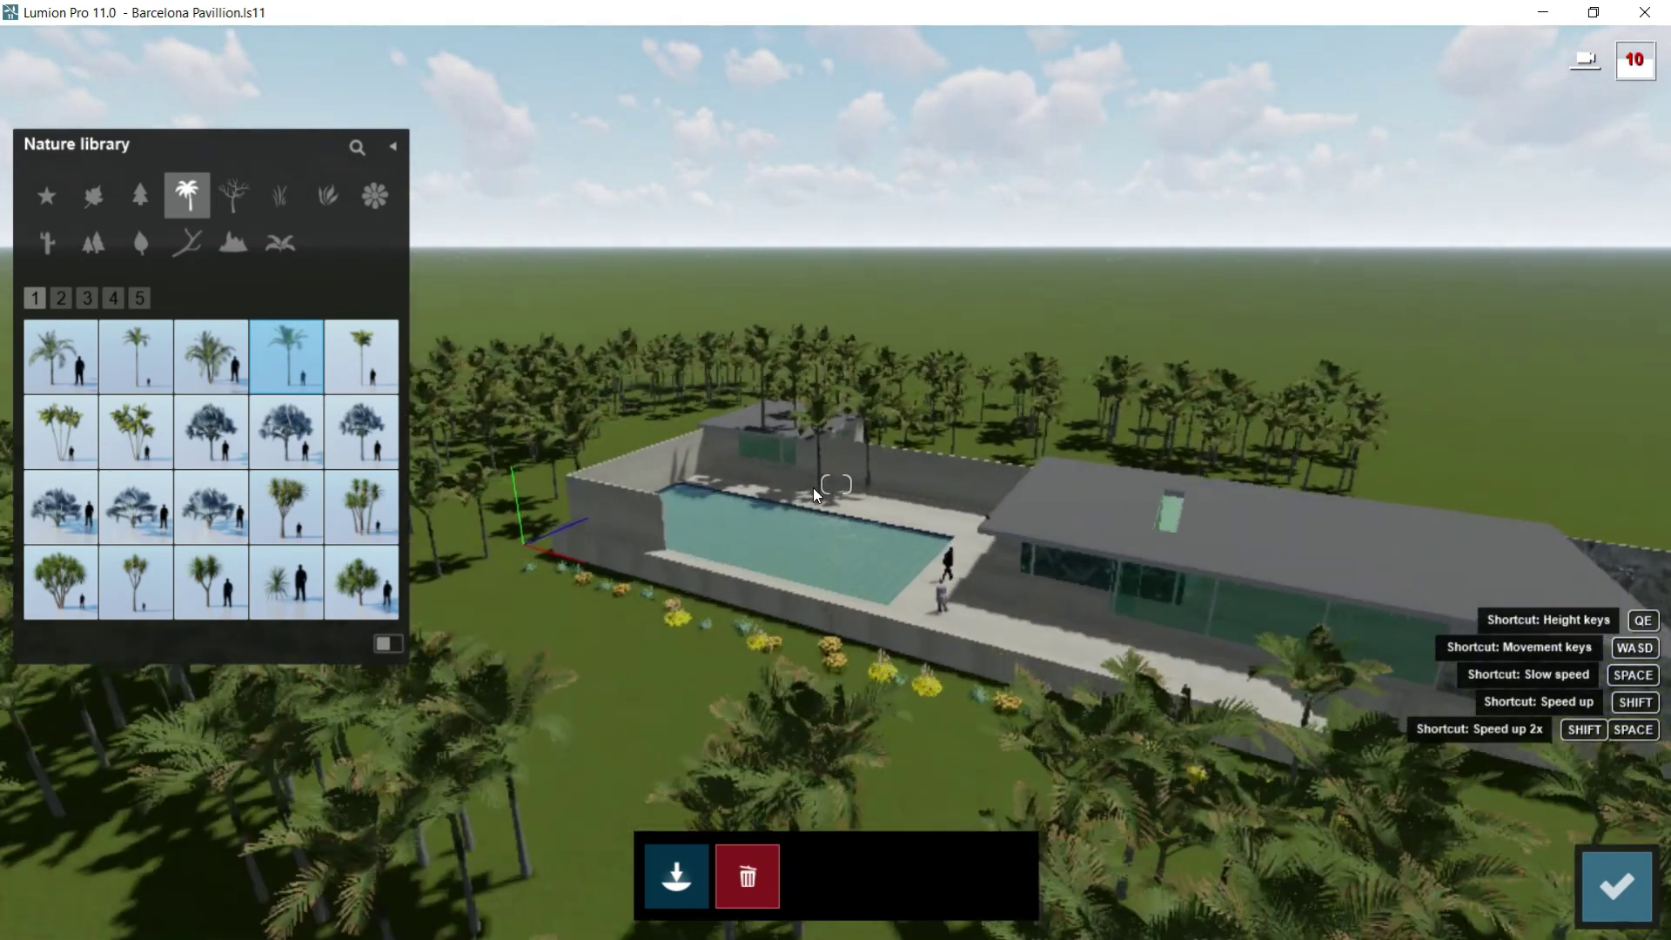
key(w)
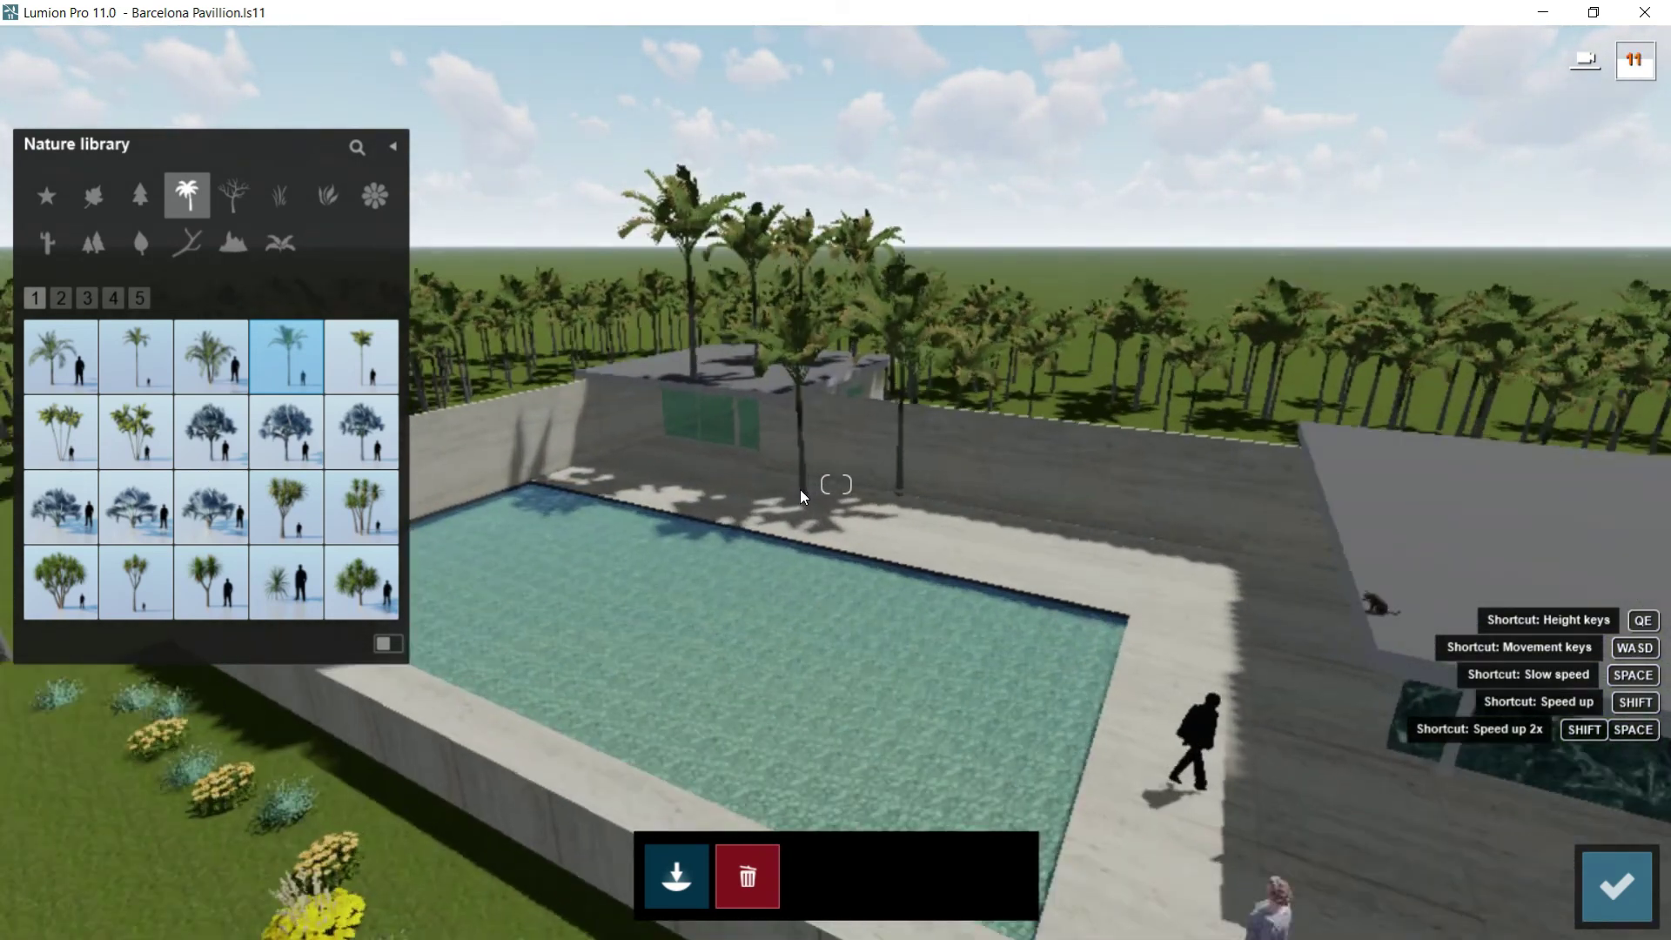
key(w)
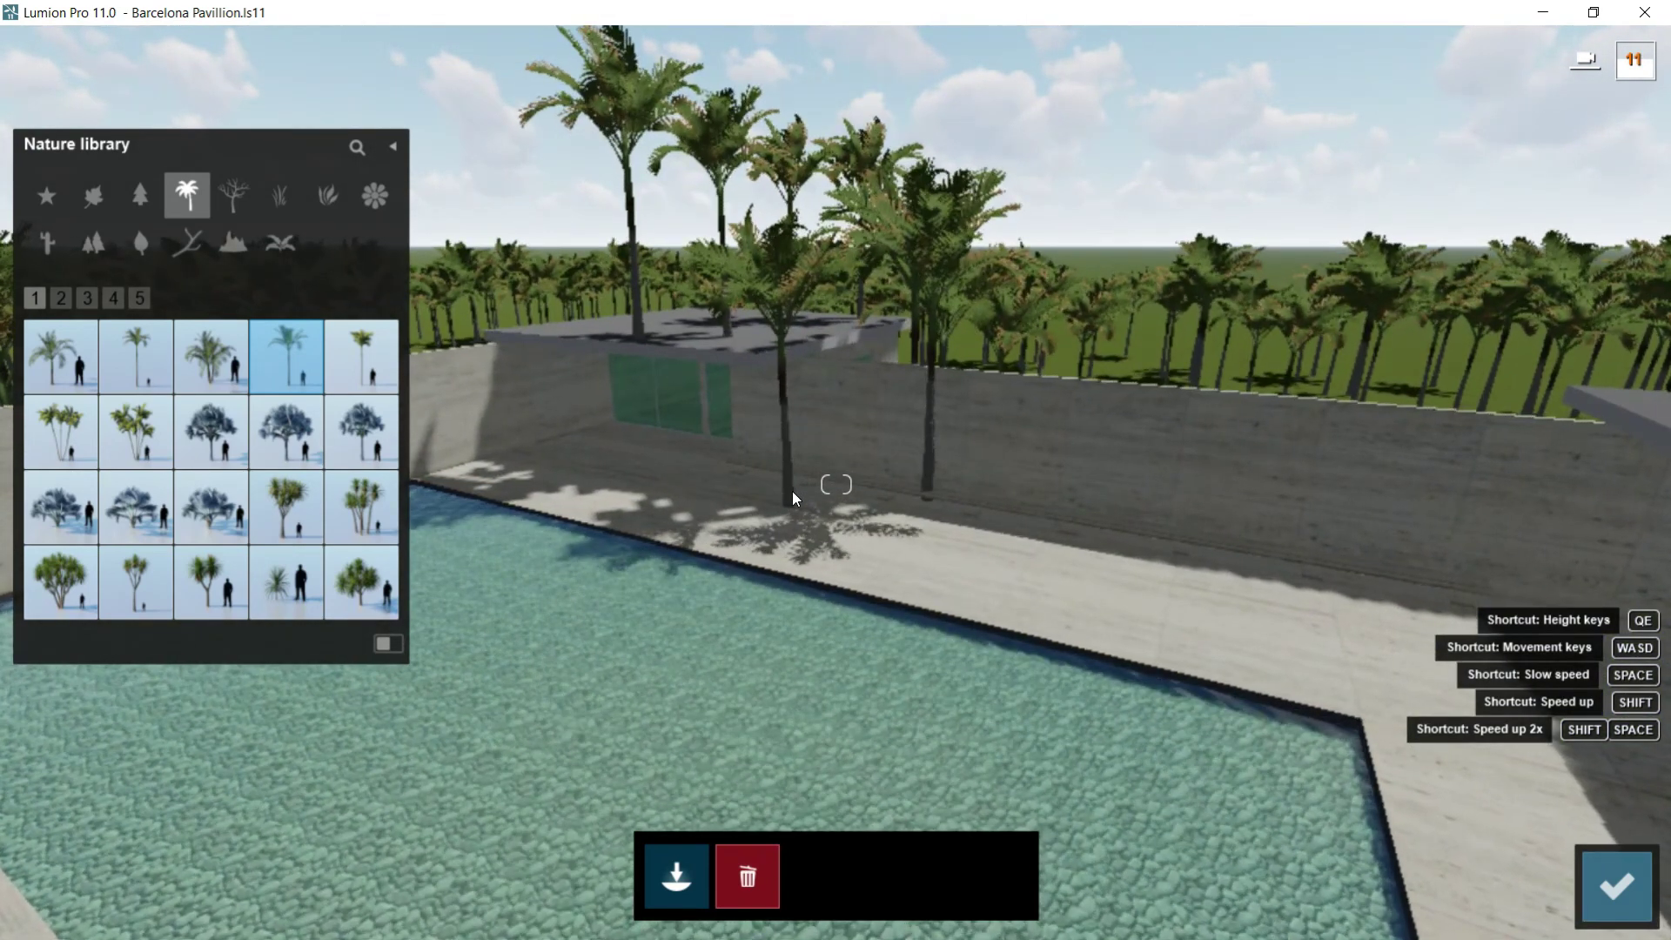
click(748, 870)
click(786, 508)
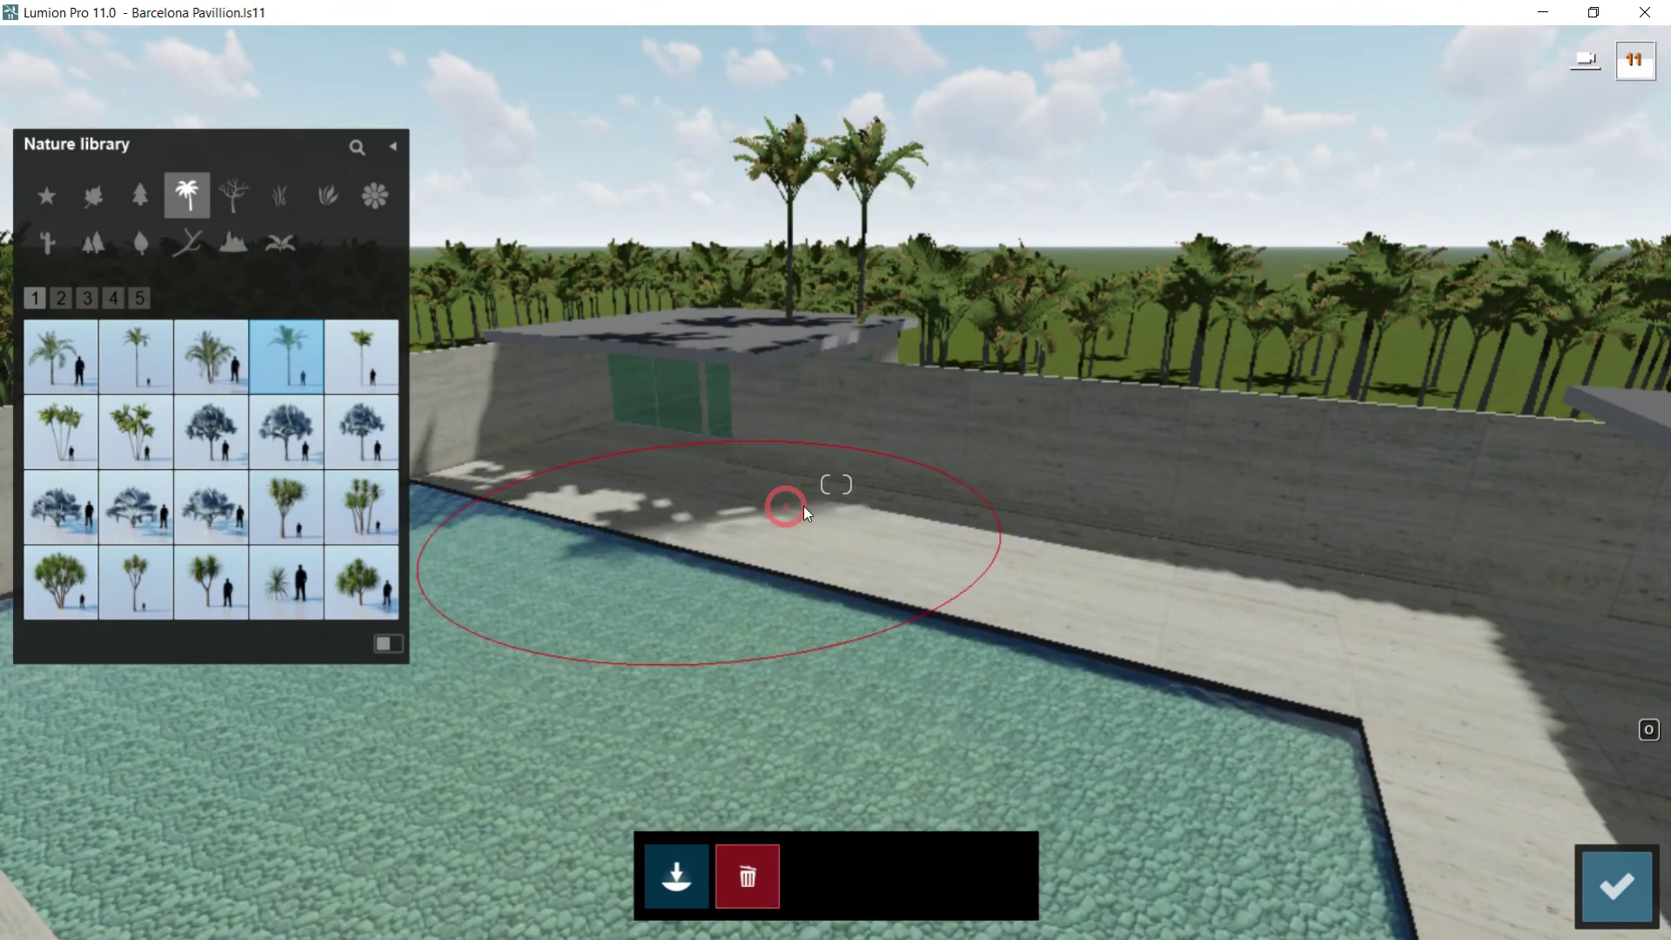
click(805, 378)
Step: Switch the brush back to placing and paint palms on the lawn just outside the wall beside the small building
key(q)
mouse_move(804, 378)
right_down()
mouse_move(805, 557)
mouse_move(774, 636)
mouse_move(784, 723)
mouse_move(689, 876)
right_up()
key(q)
click(690, 875)
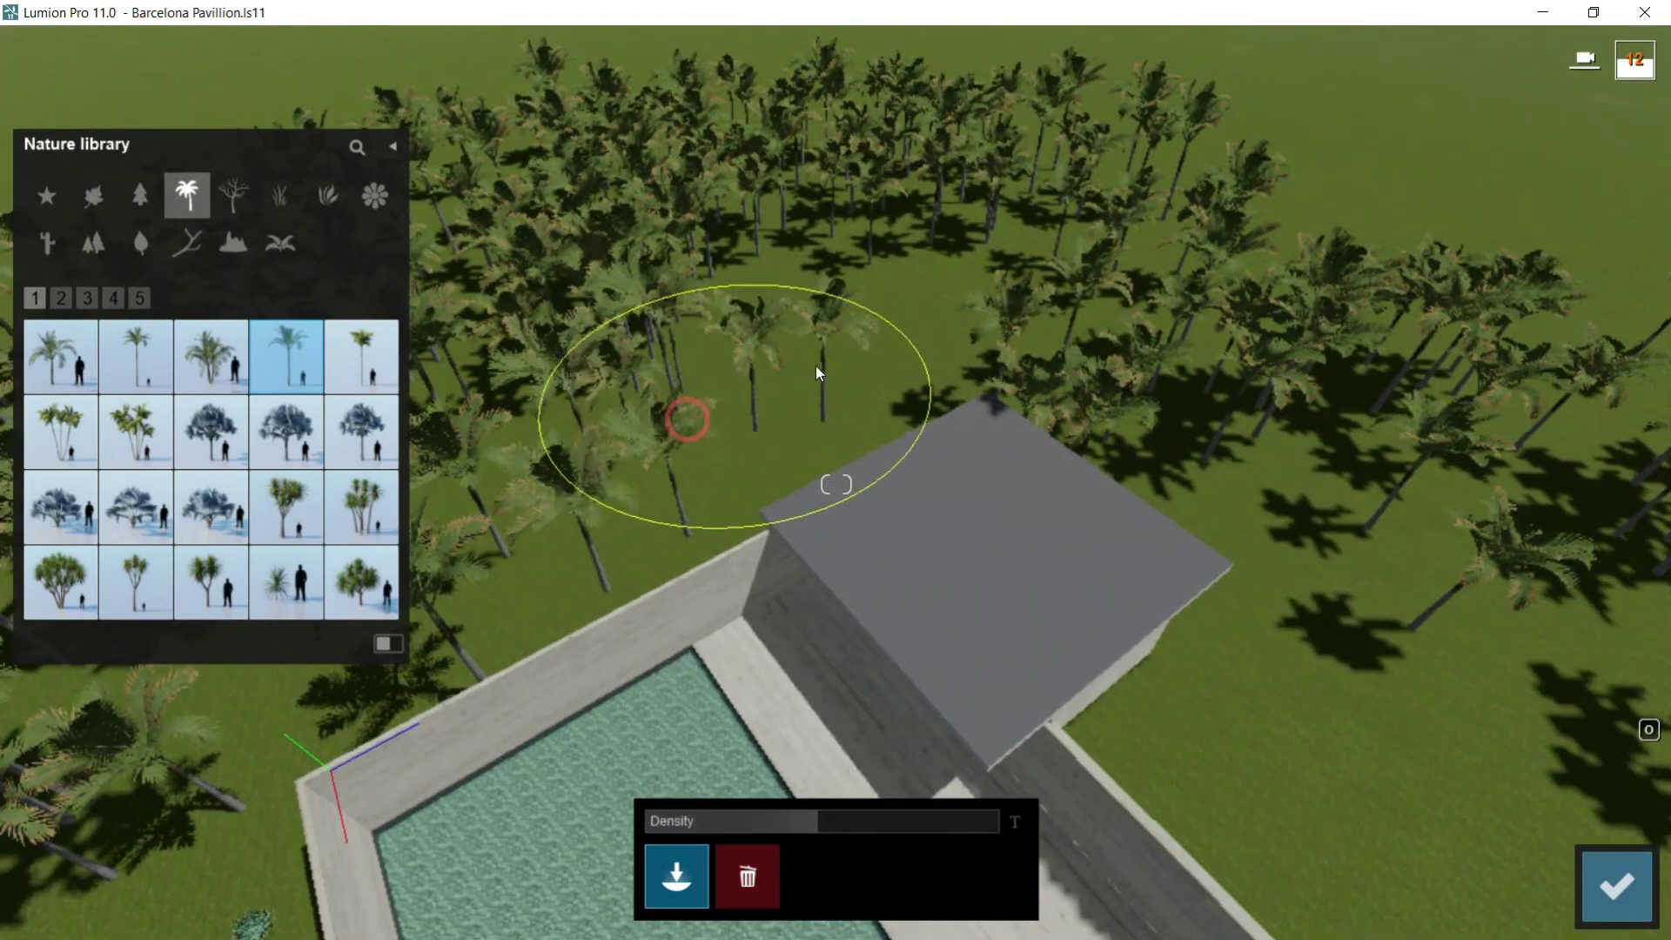
key(s)
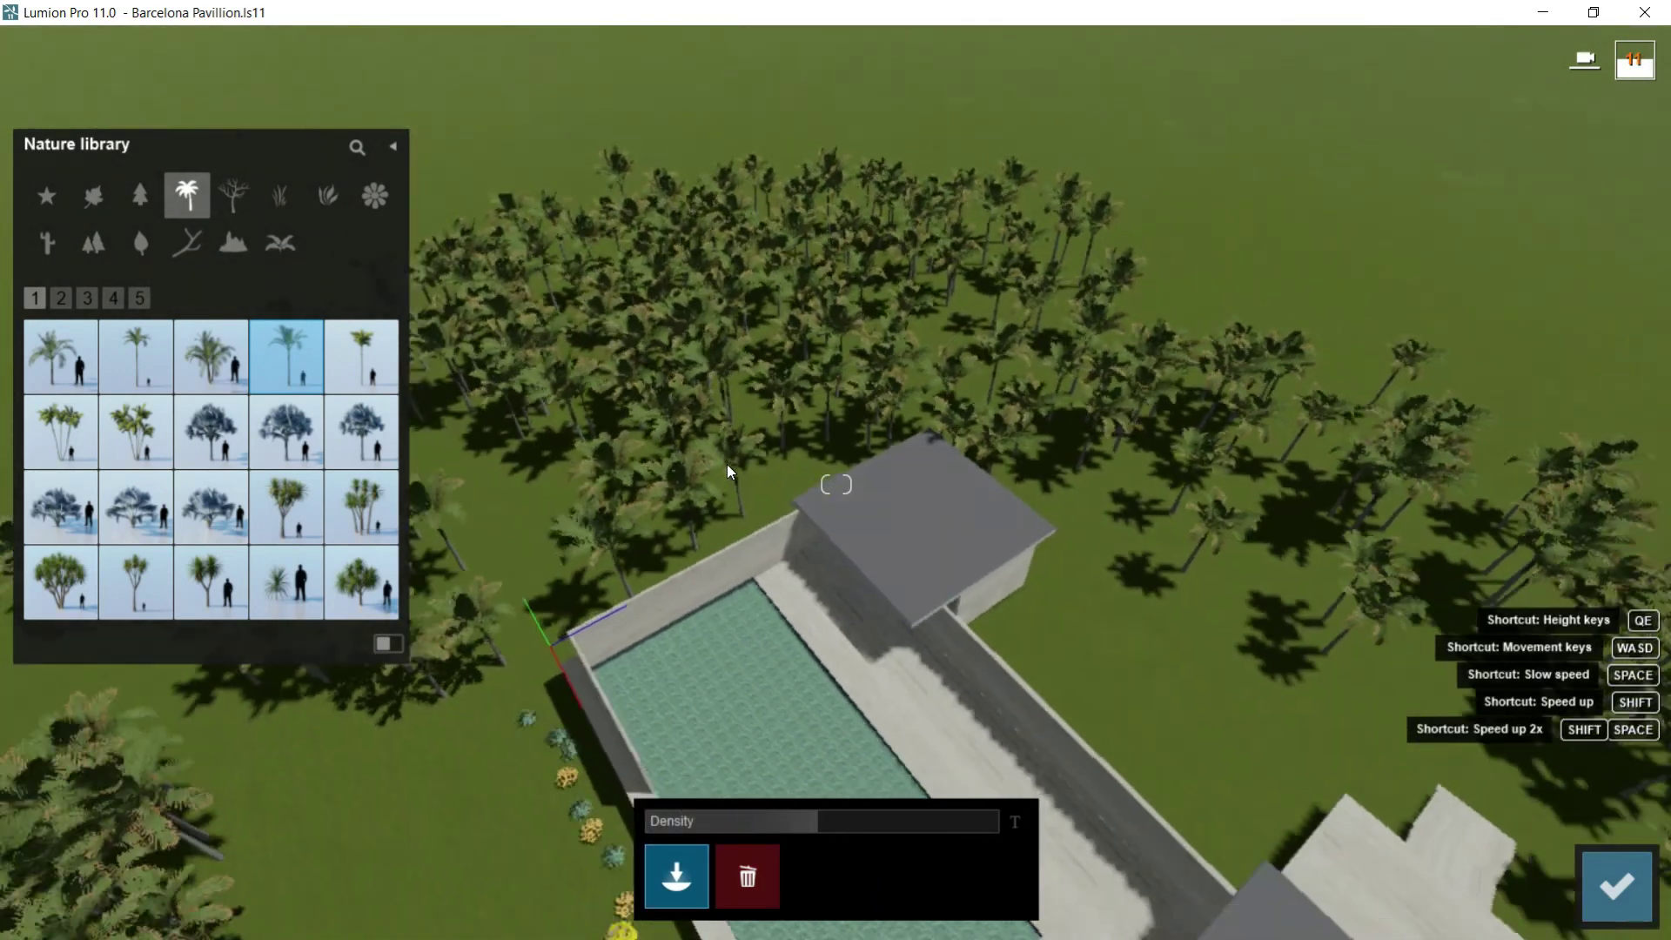
Step: Try the brush's temporary erase mode over the flower row in front of the pool, and leave paint placement
mouse_move(728, 458)
right_down()
mouse_move(801, 513)
mouse_move(815, 466)
mouse_move(745, 485)
mouse_move(836, 484)
mouse_move(762, 613)
right_up()
key(e)
key(e)
key(w)
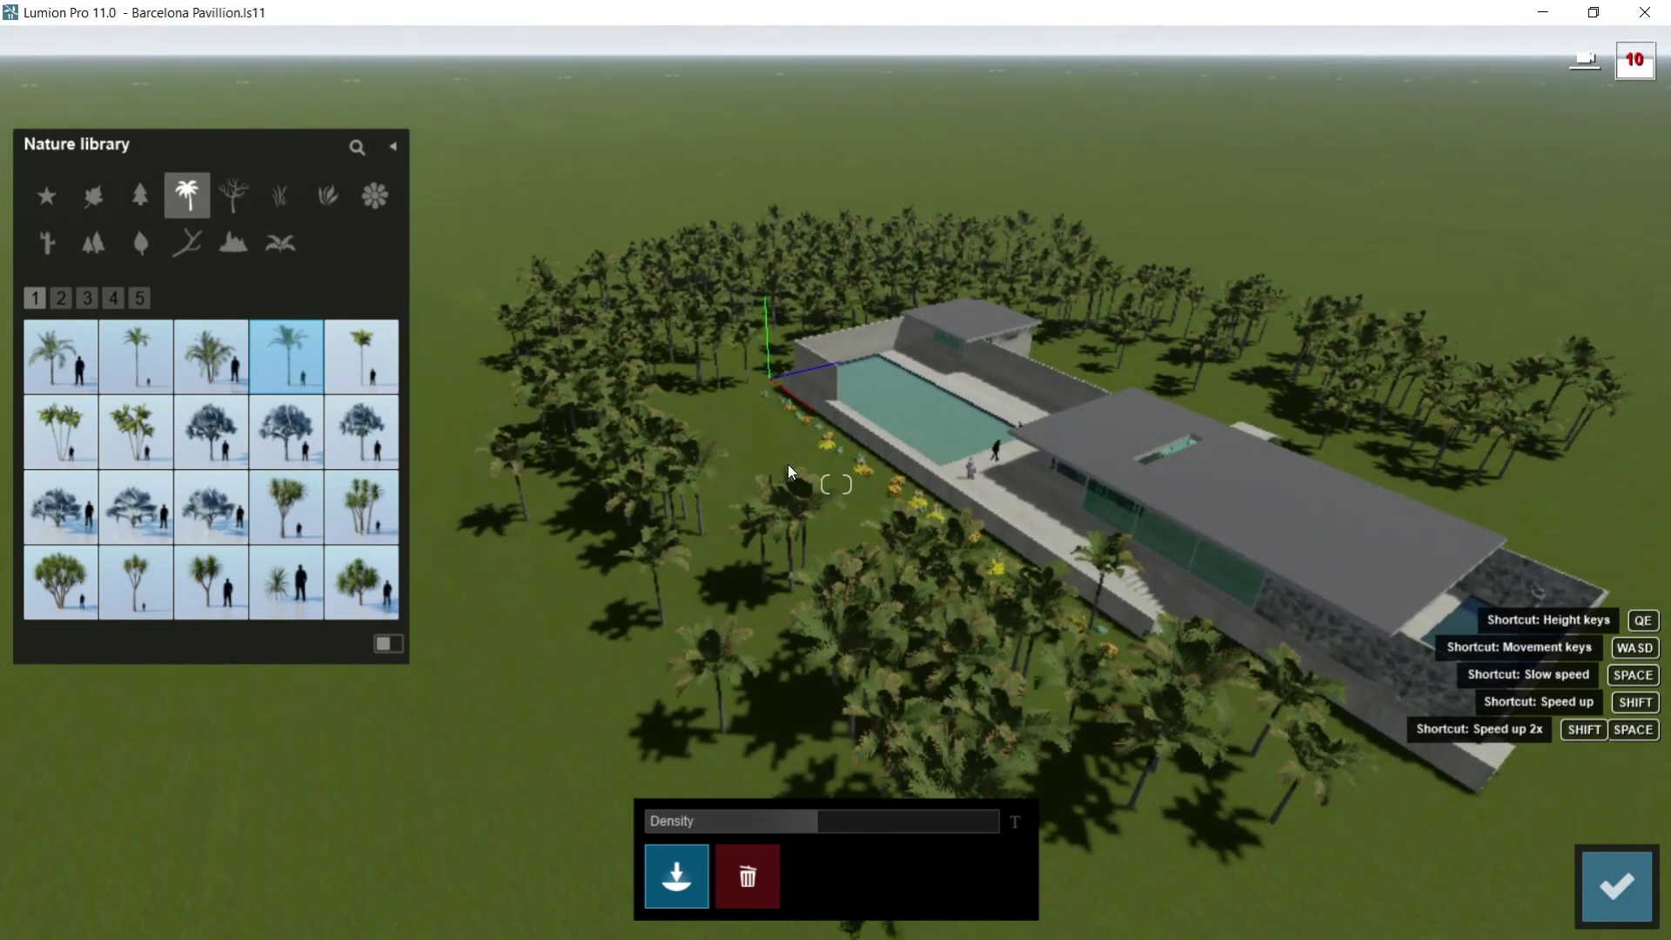
scroll(802, 457, up, 3)
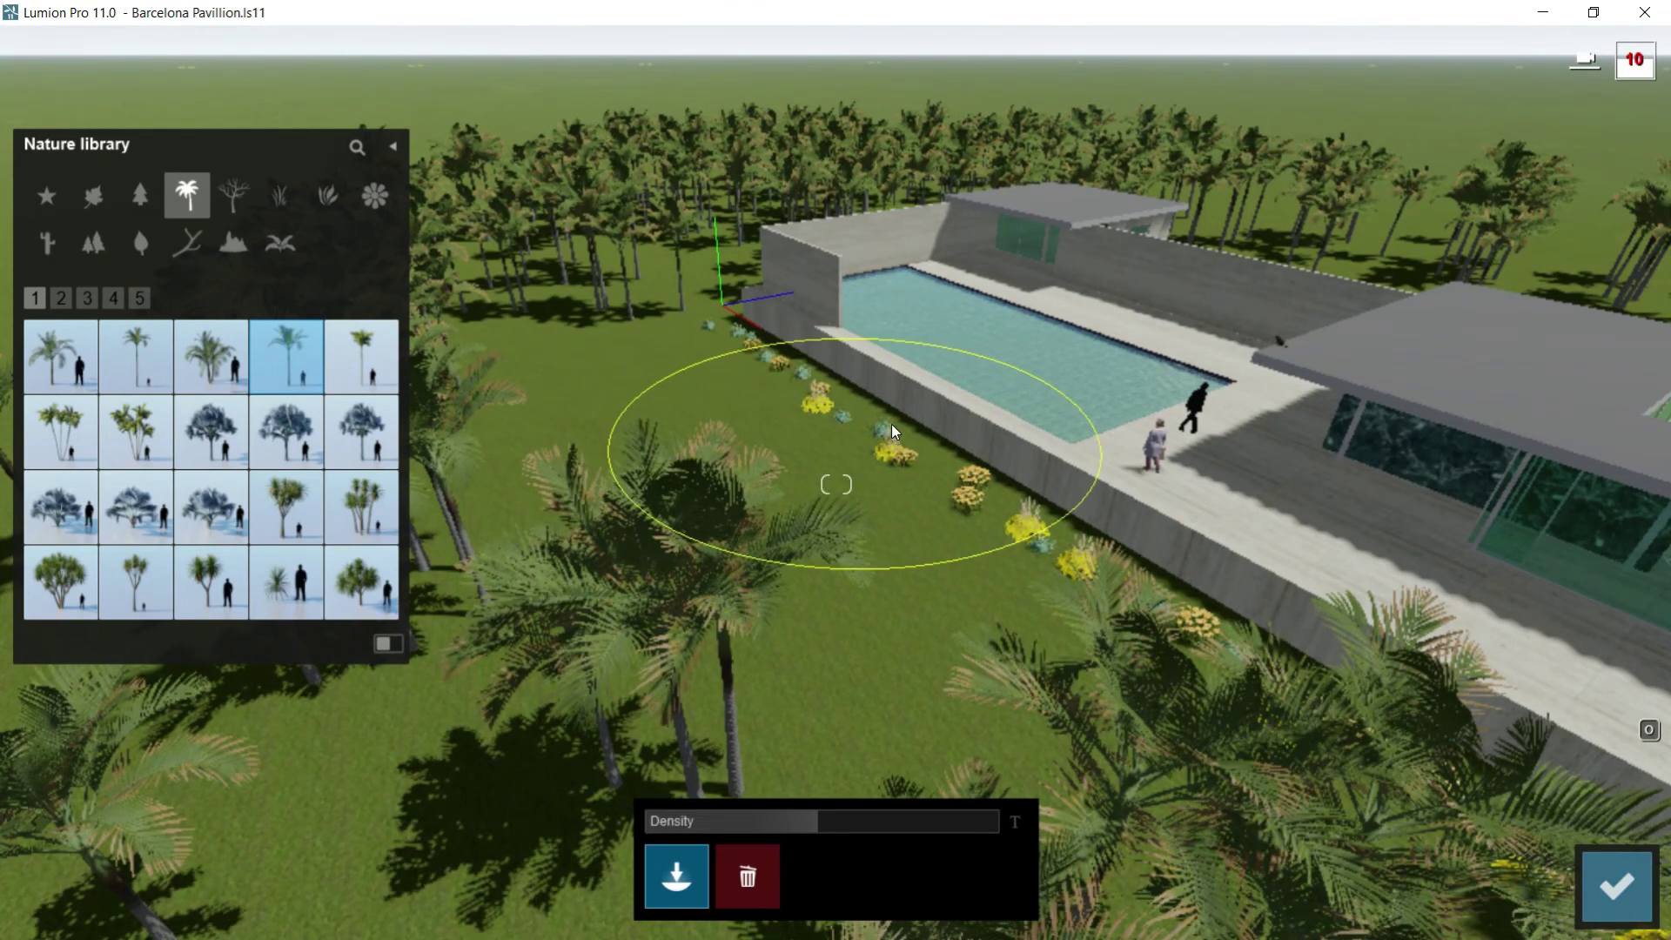
key(shift)
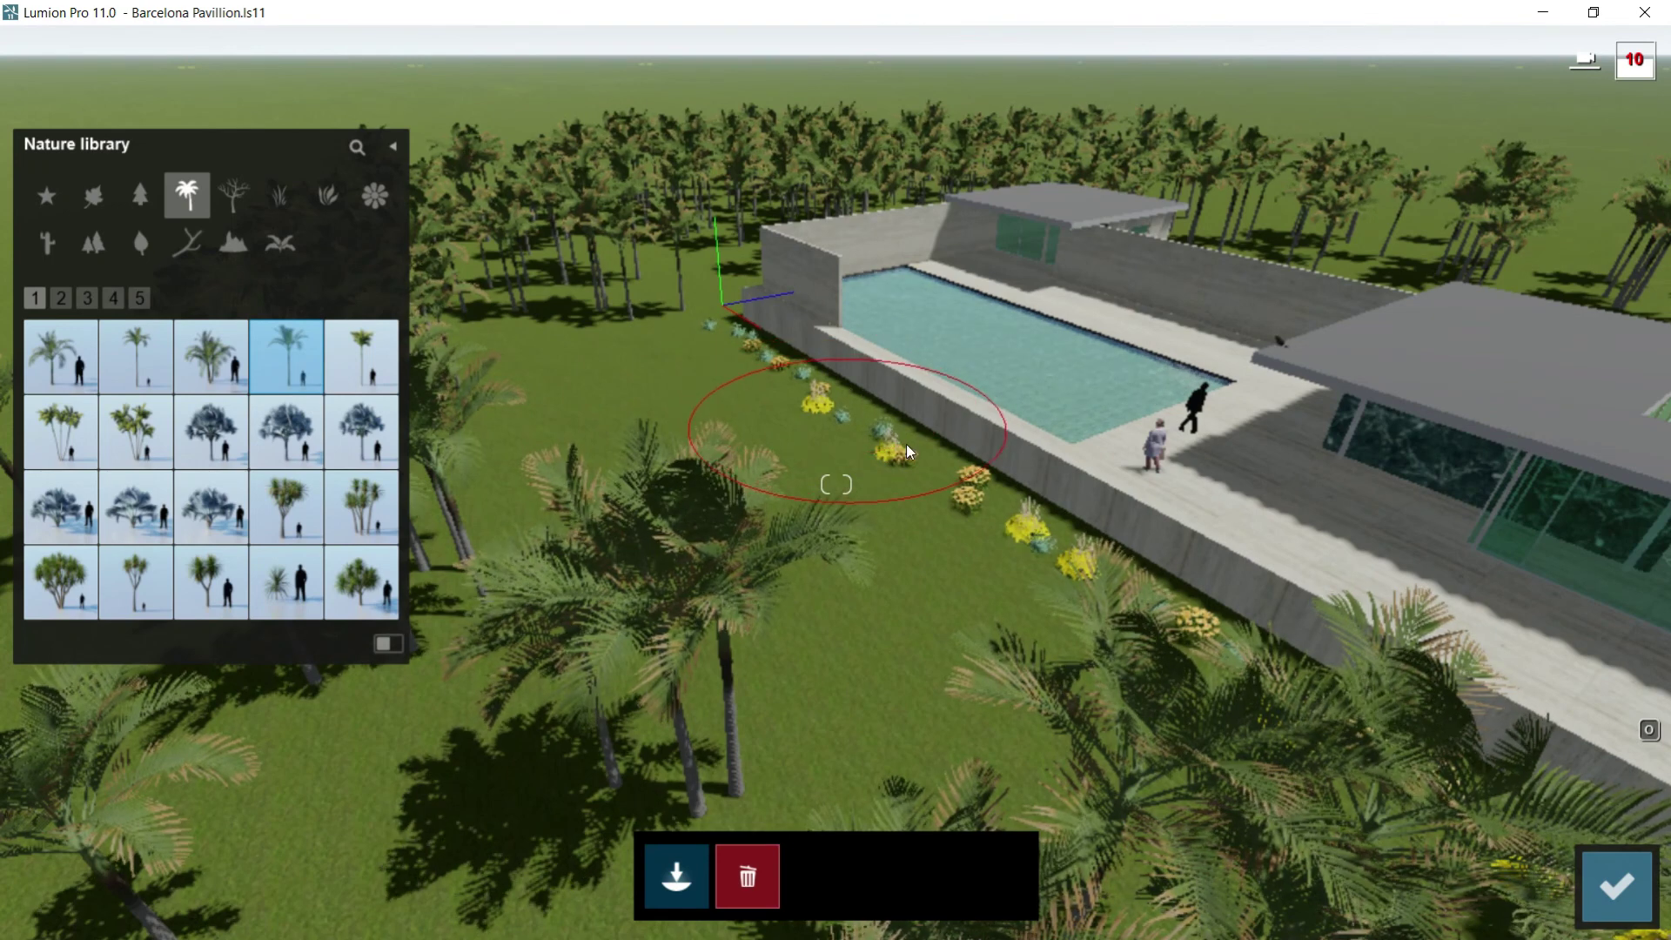
click(1617, 874)
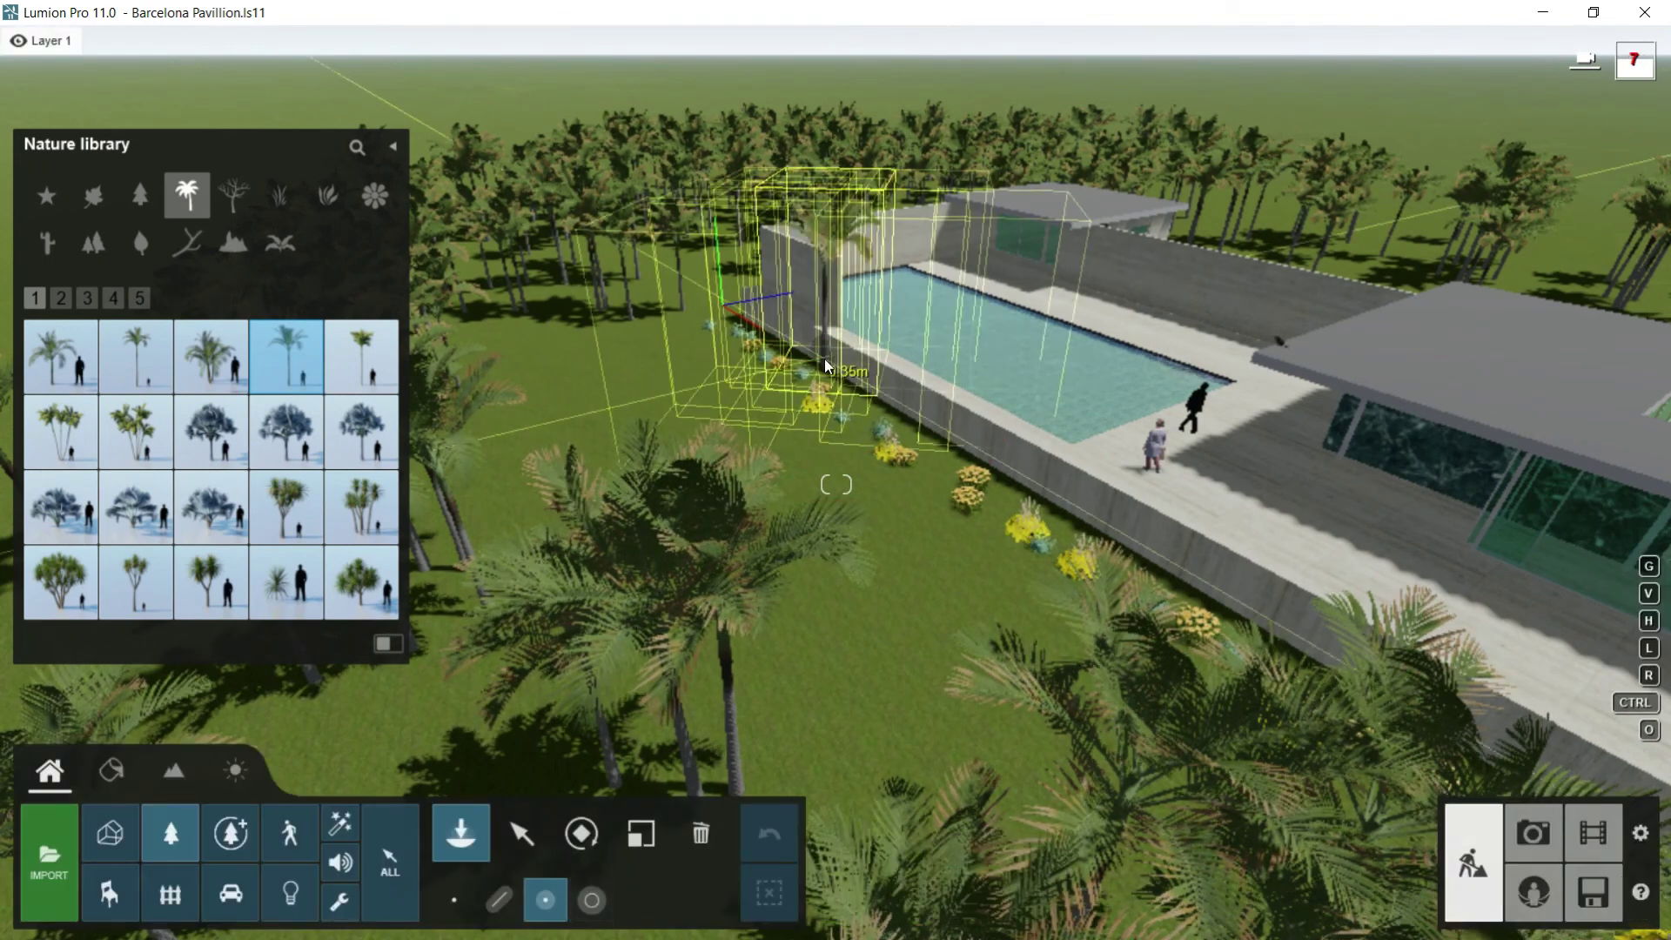
Step: Select a single painted palm on the front lawn to check that painted trees are individual objects
scroll(823, 359, down, 3)
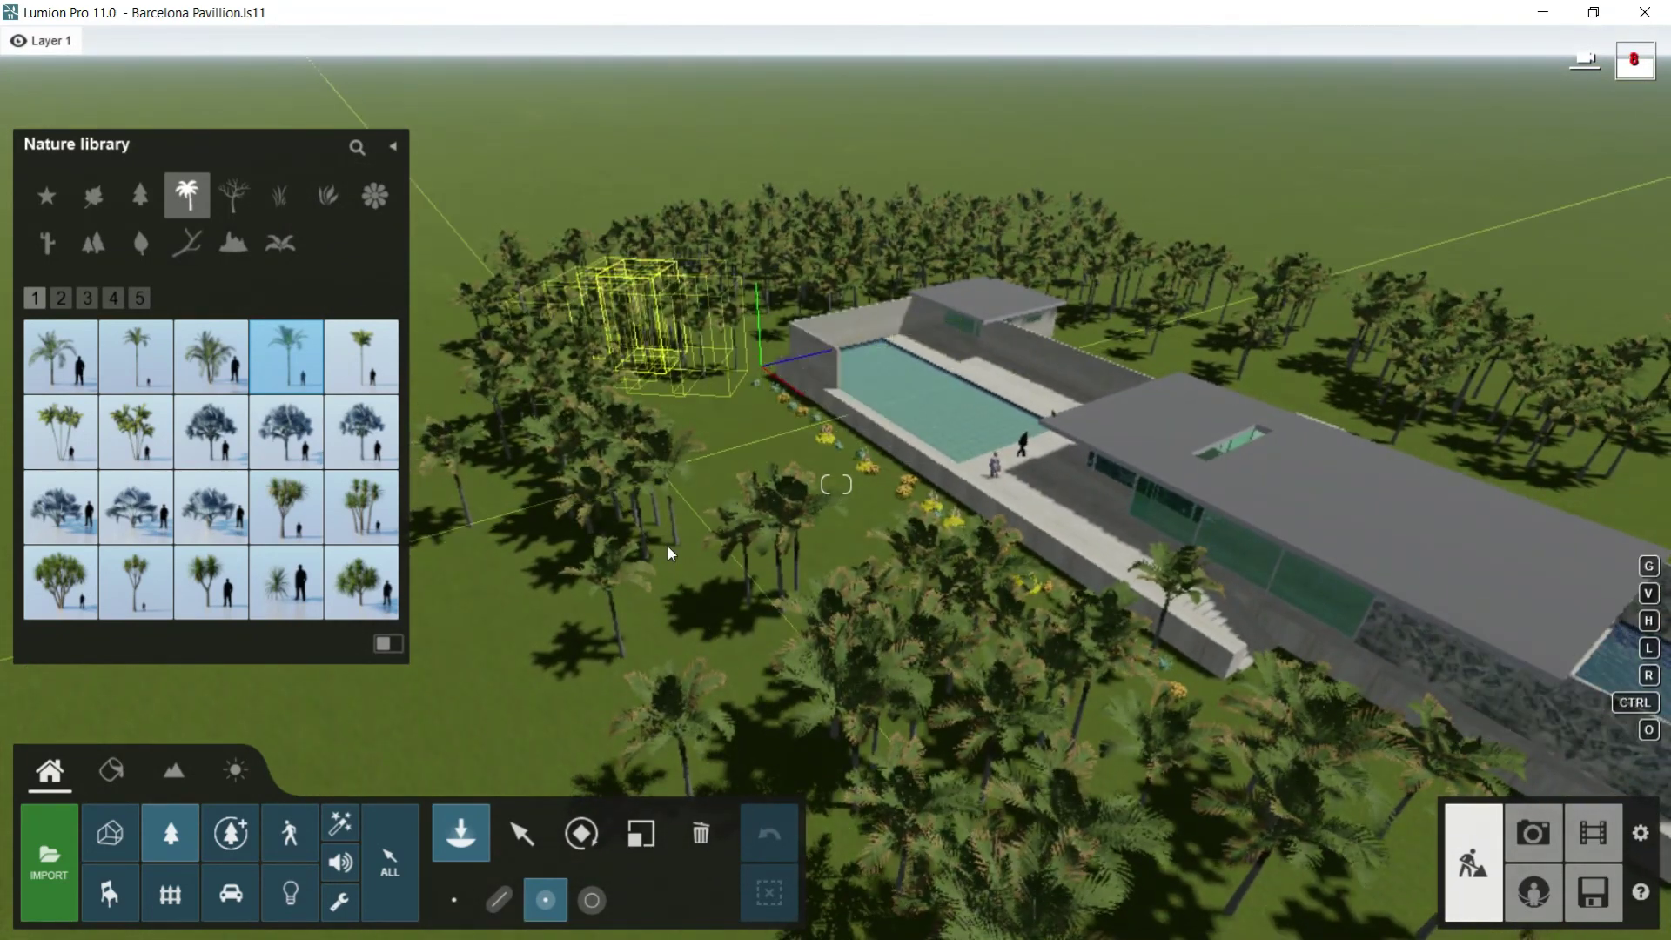
click(522, 834)
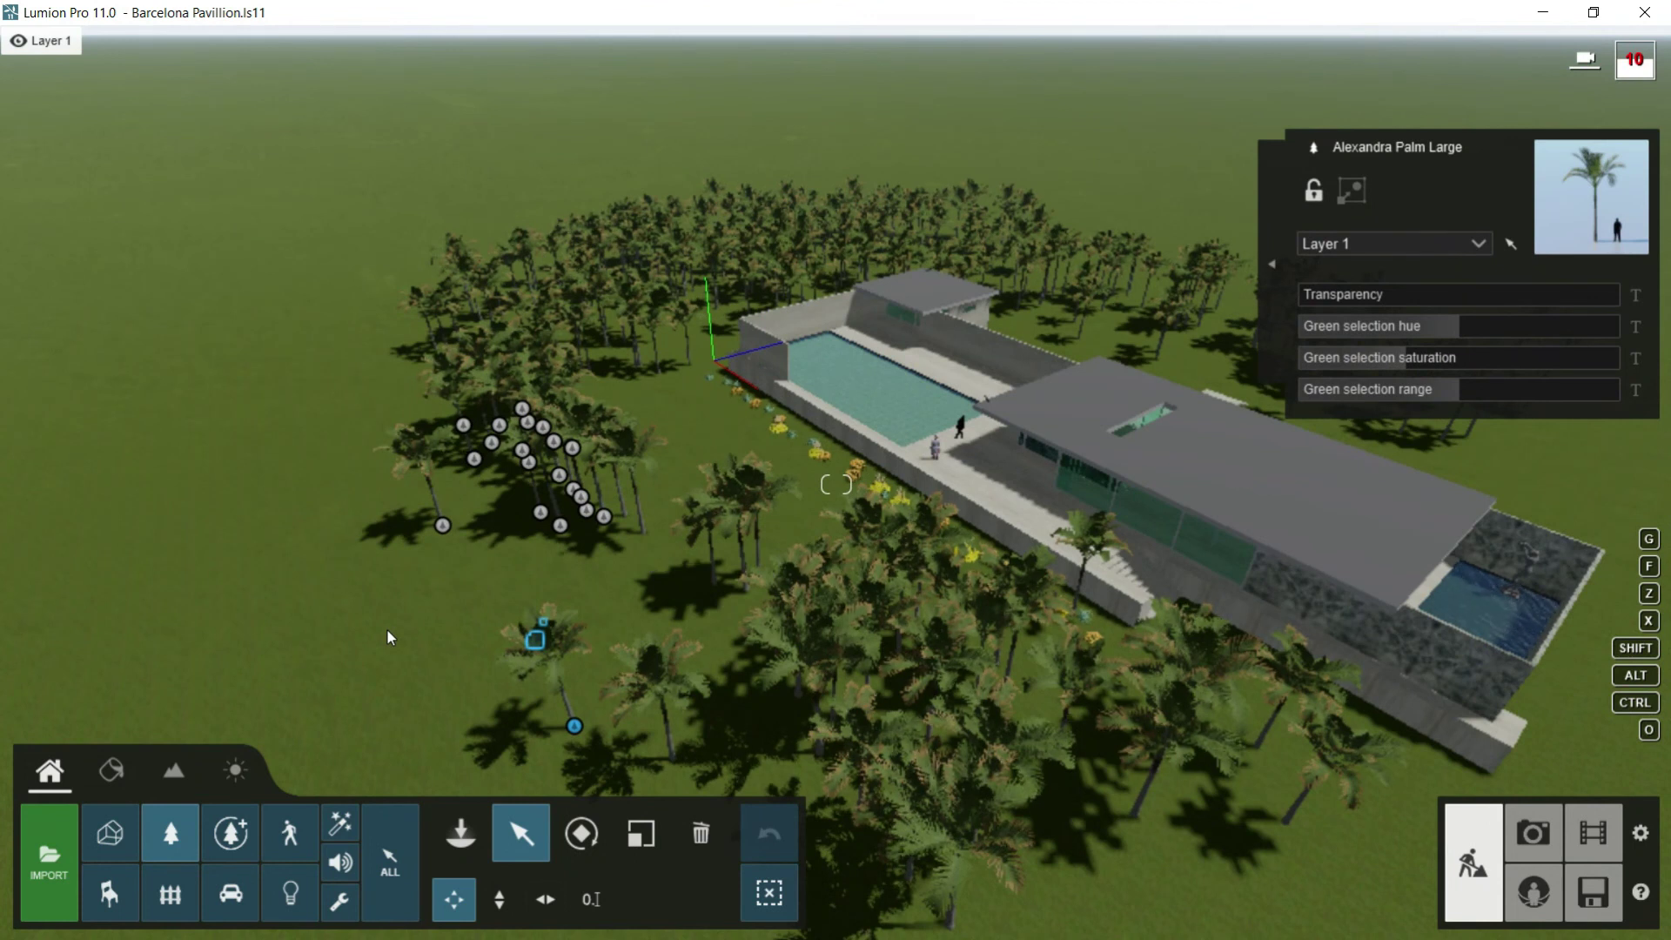
Step: Reopen paint placement, erase more Alexandra palms from the outer front edge of the grove, and finish painting
click(462, 833)
click(462, 832)
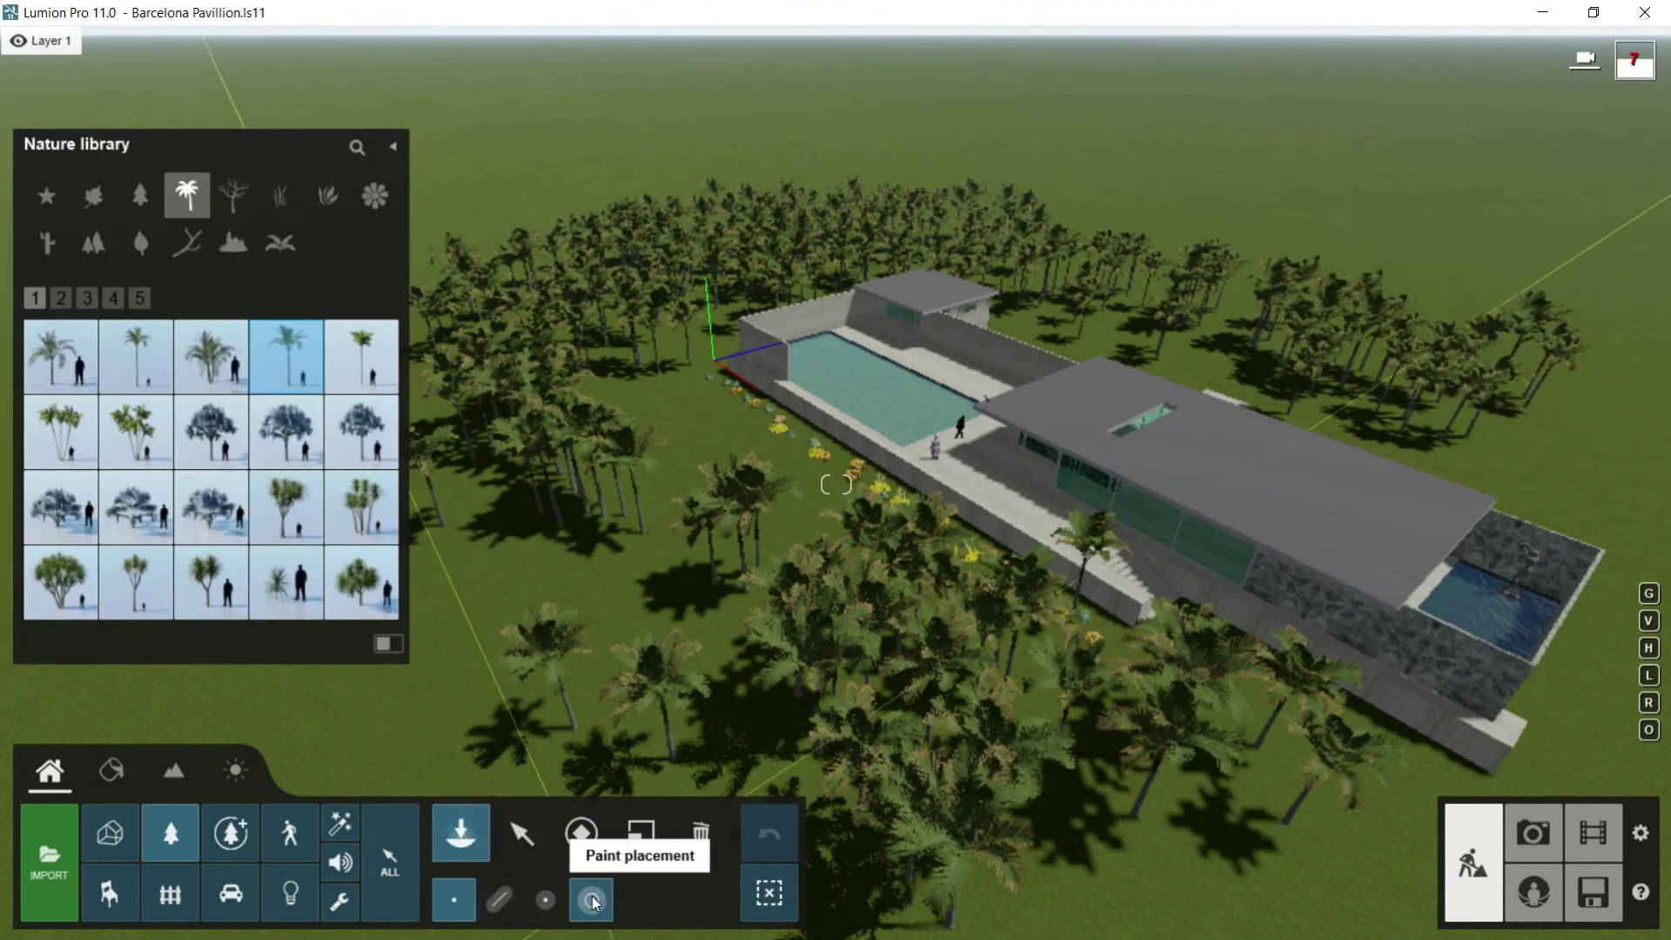
click(592, 902)
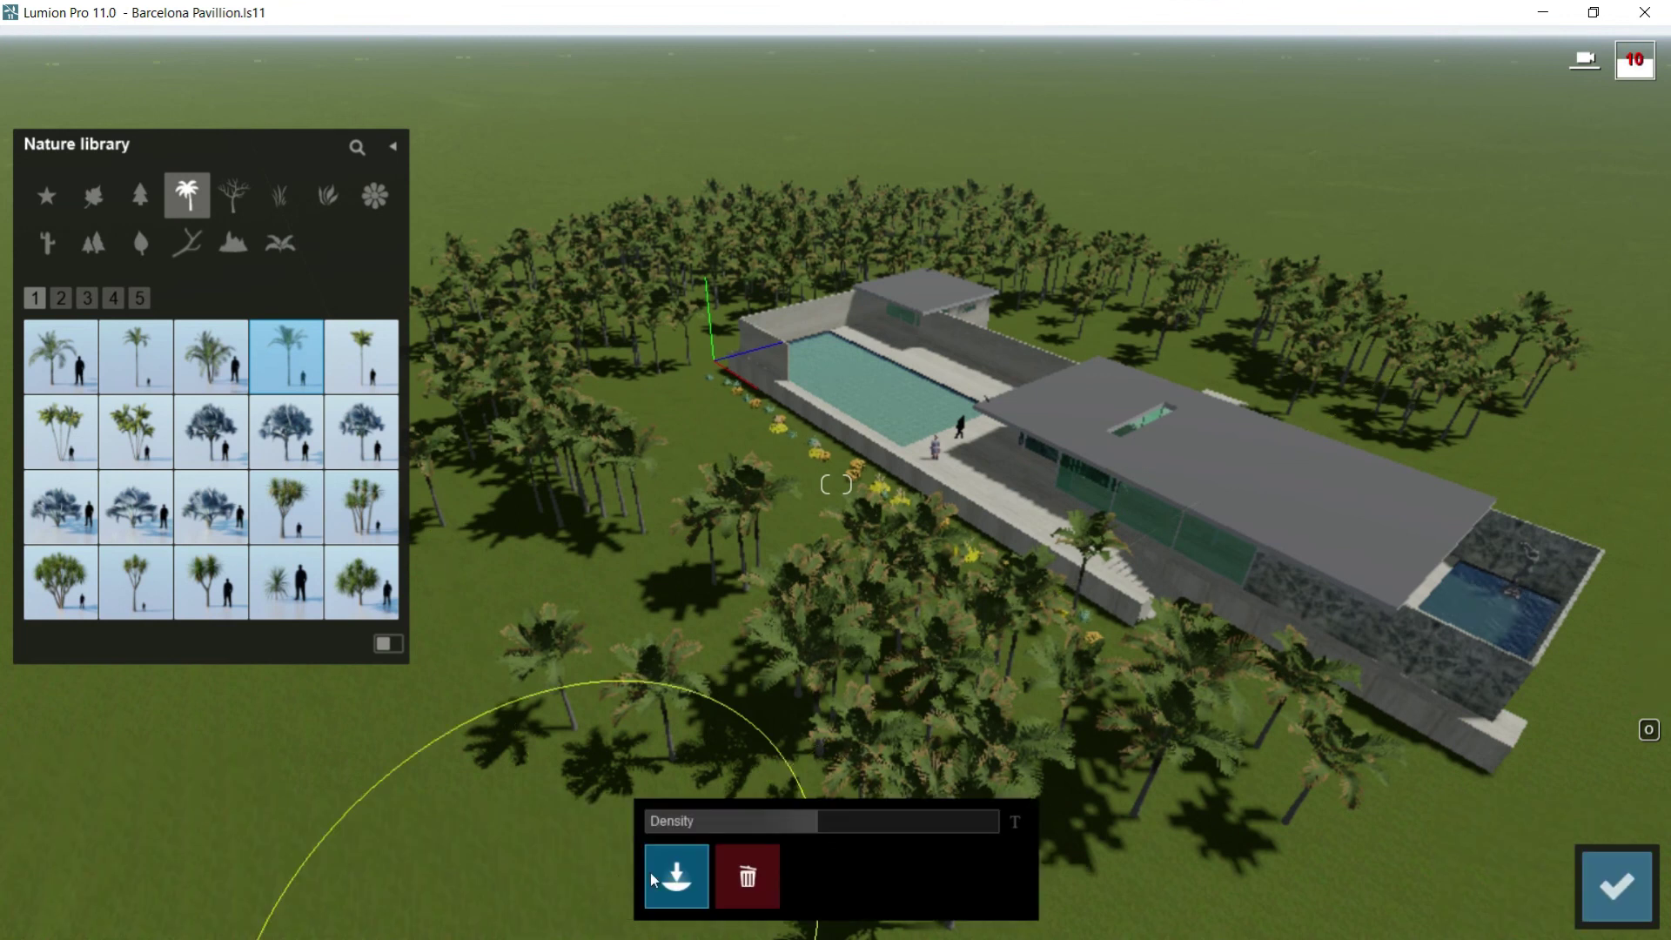
click(748, 877)
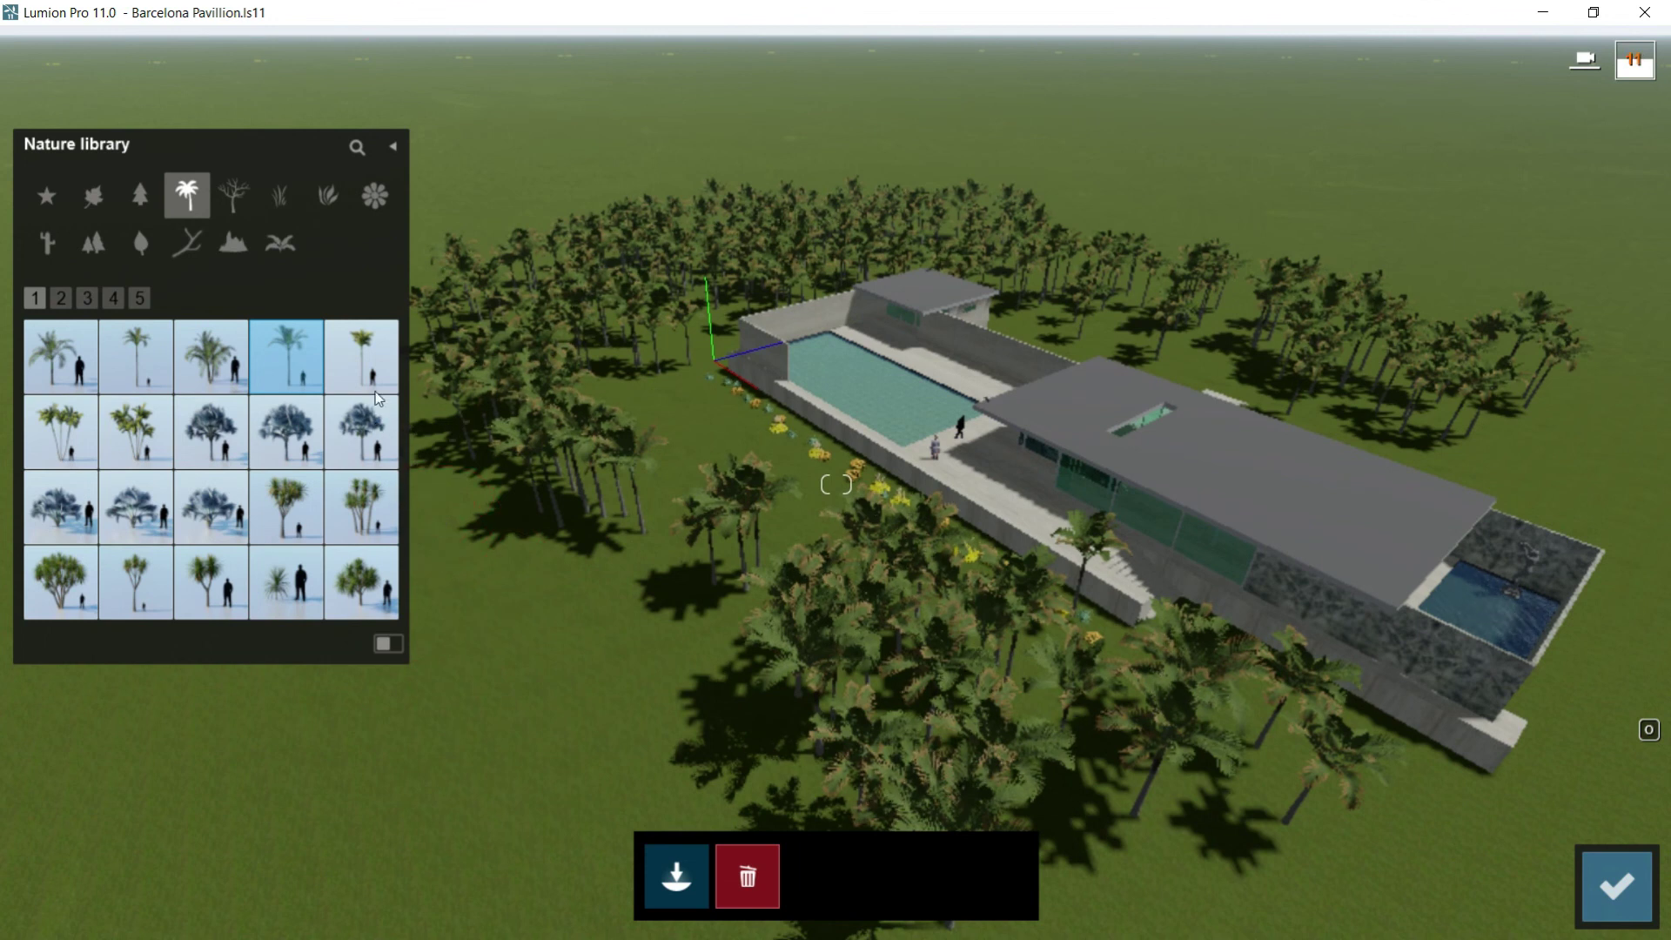
scroll(775, 393, down, 3)
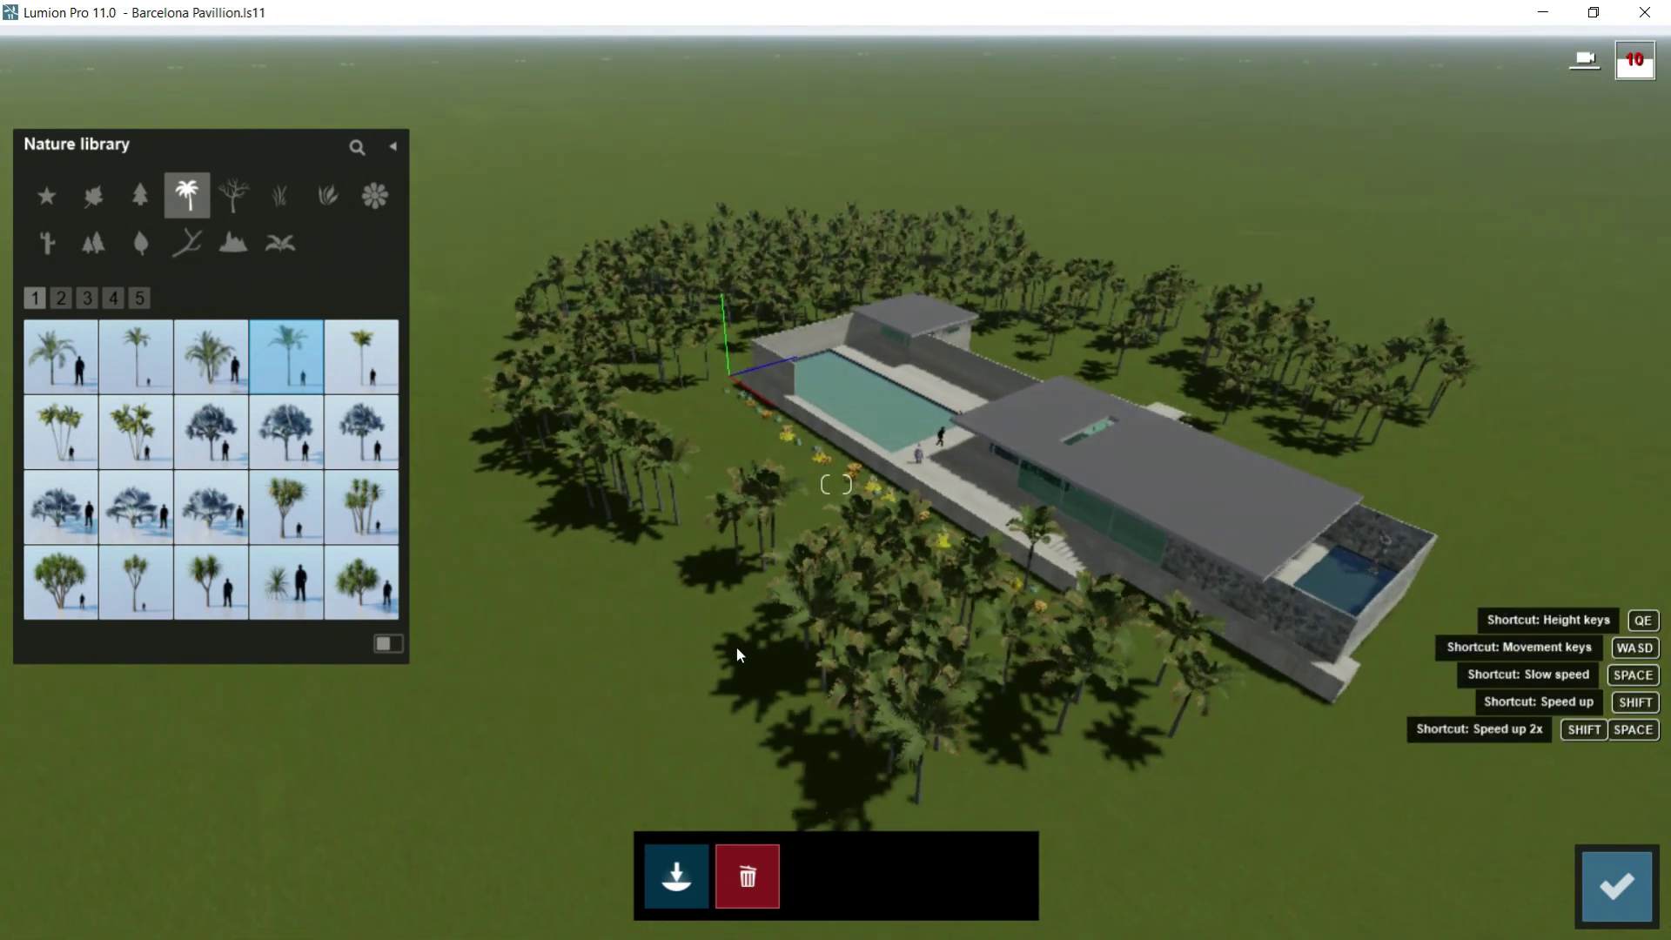
click(912, 767)
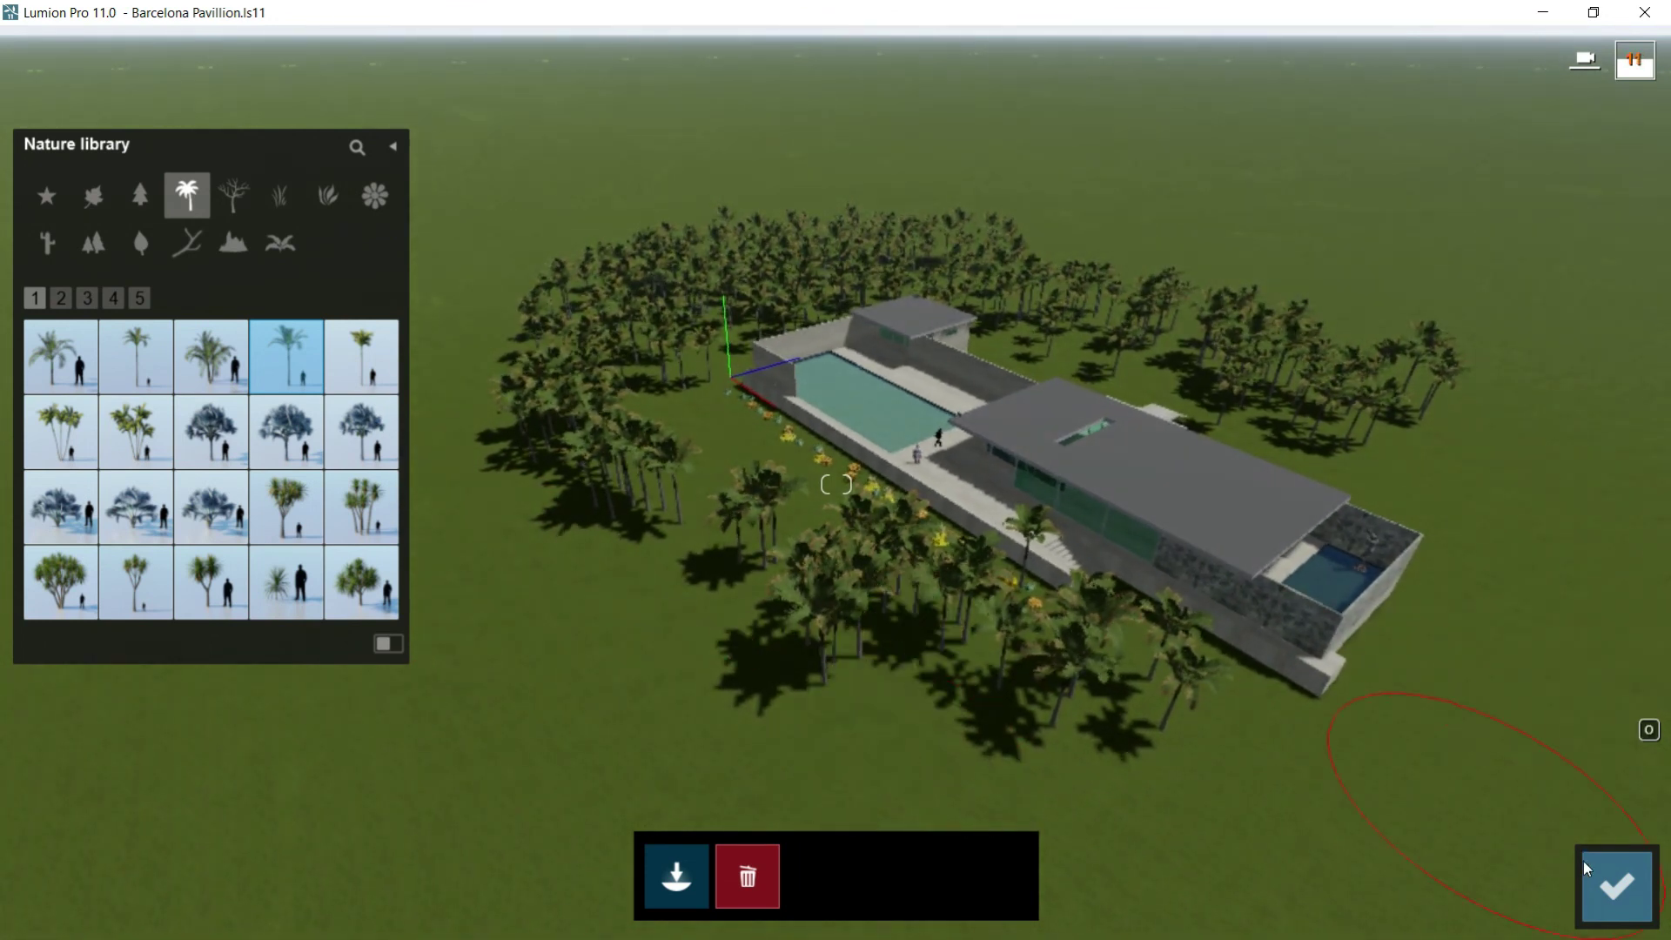
click(1613, 885)
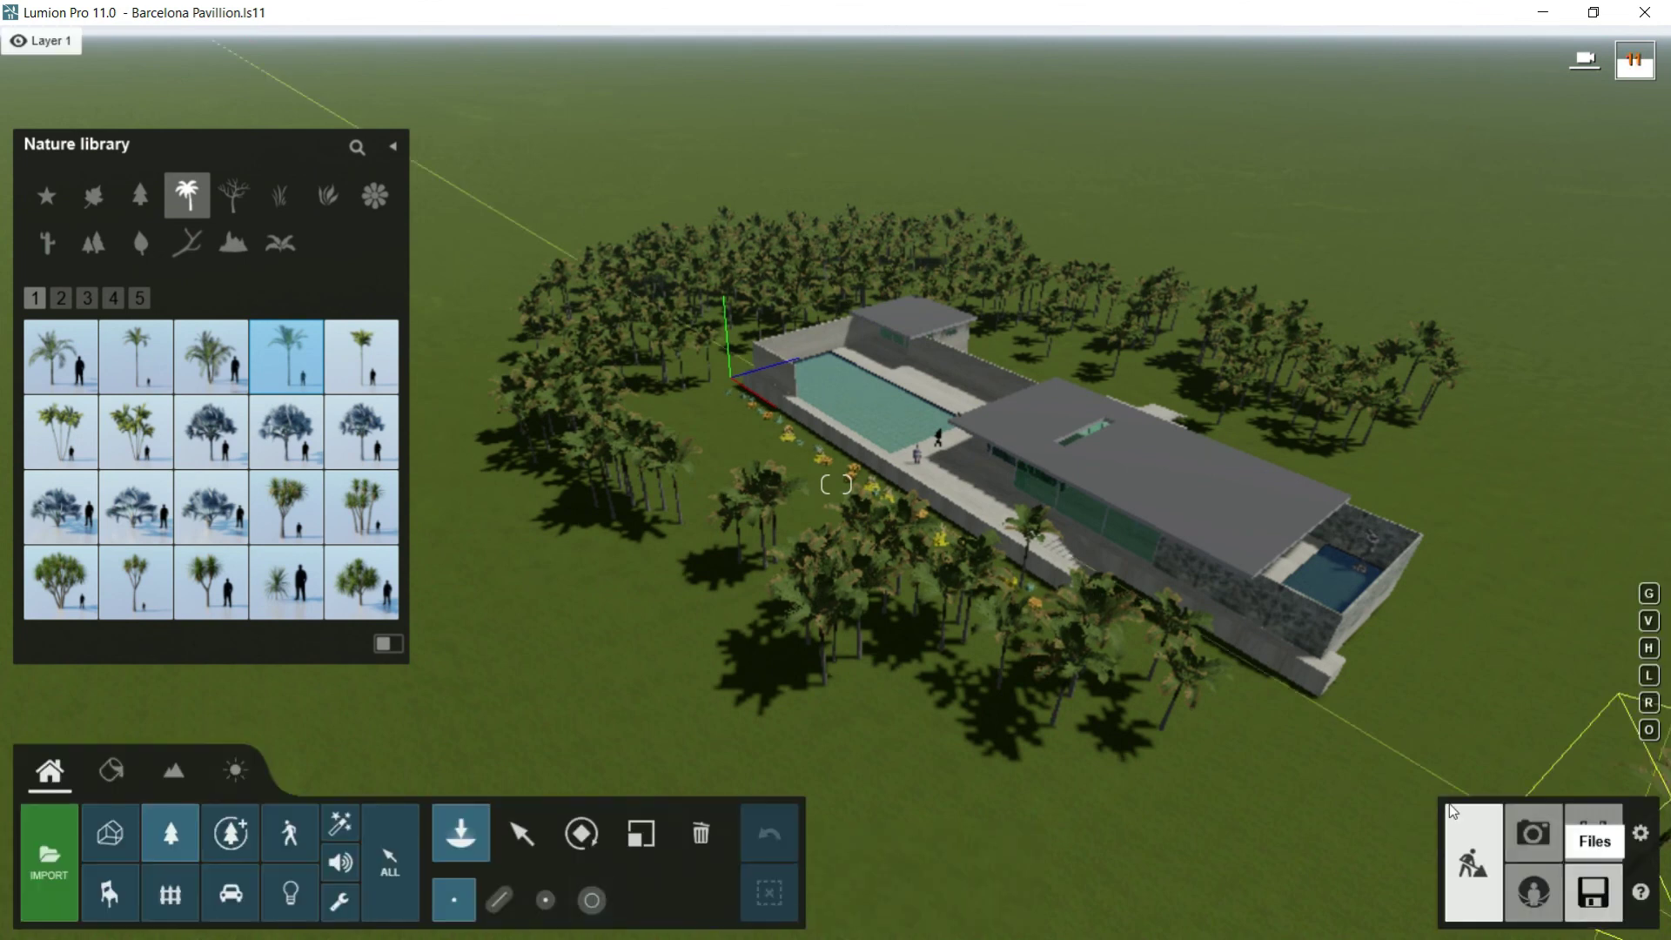